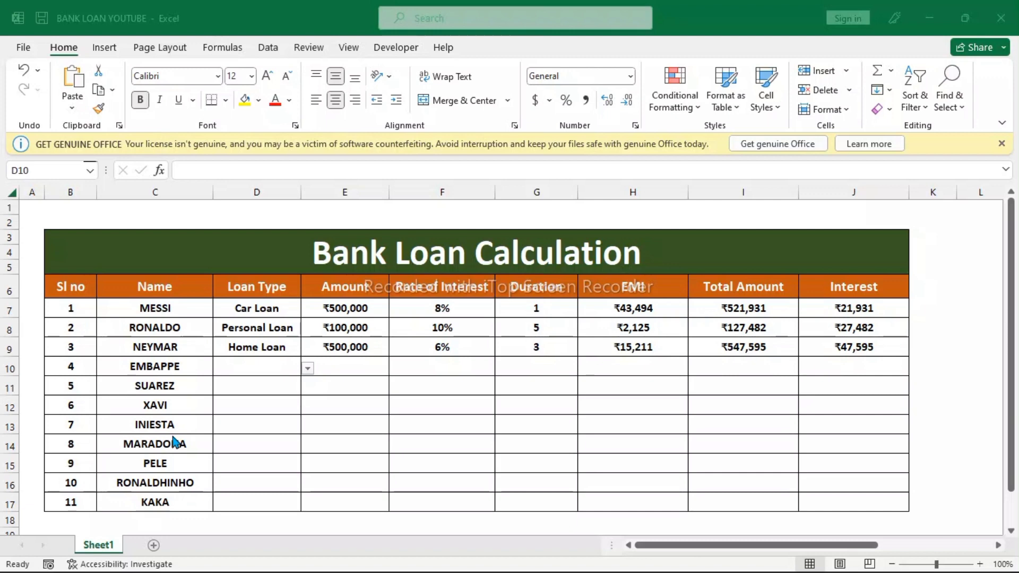
Try Car Loan and Personal Loan in D10's dropdown, then settle on Home Loan for EMBAPPE
{"action": "left_click", "coordinate": [309, 373]}
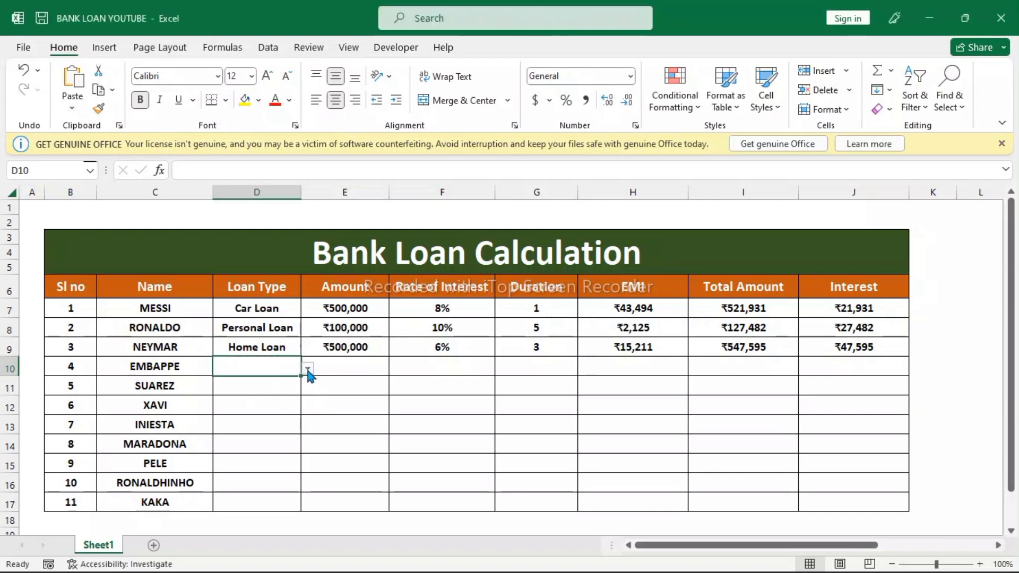
{"action": "left_click", "coordinate": [308, 368]}
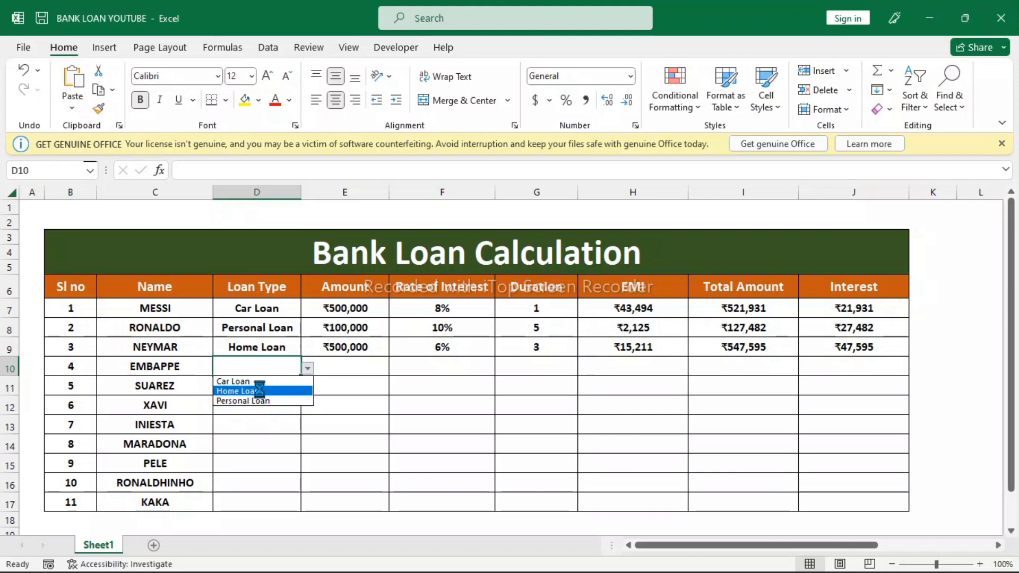
{"action": "left_click", "coordinate": [261, 392]}
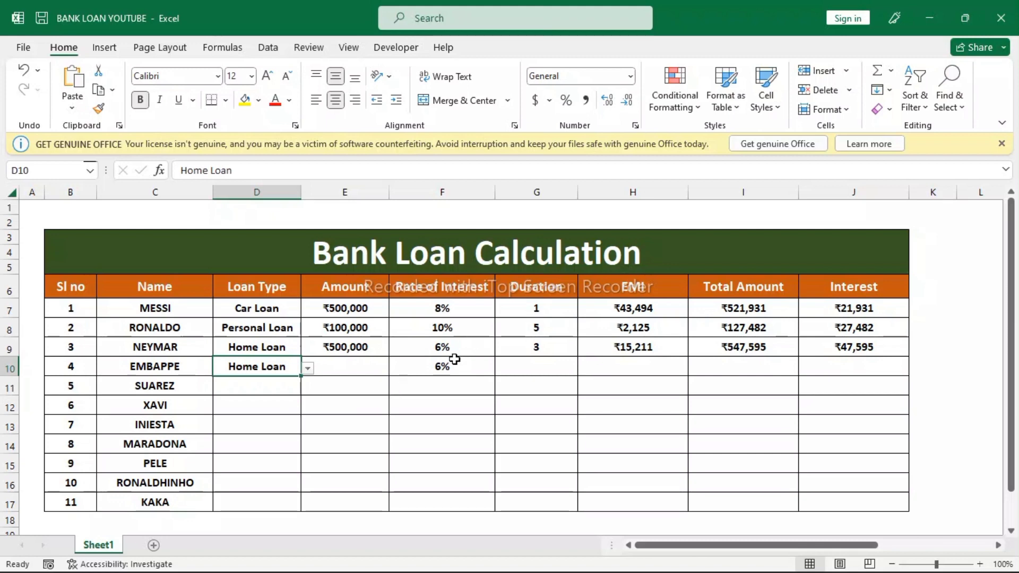
{"action": "left_click", "coordinate": [307, 368]}
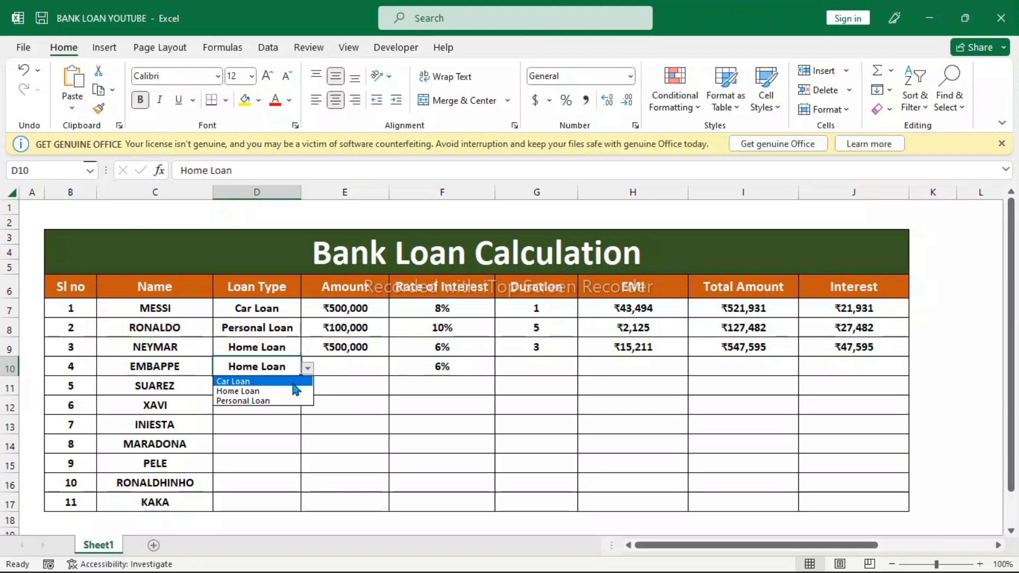
{"action": "left_click", "coordinate": [295, 382]}
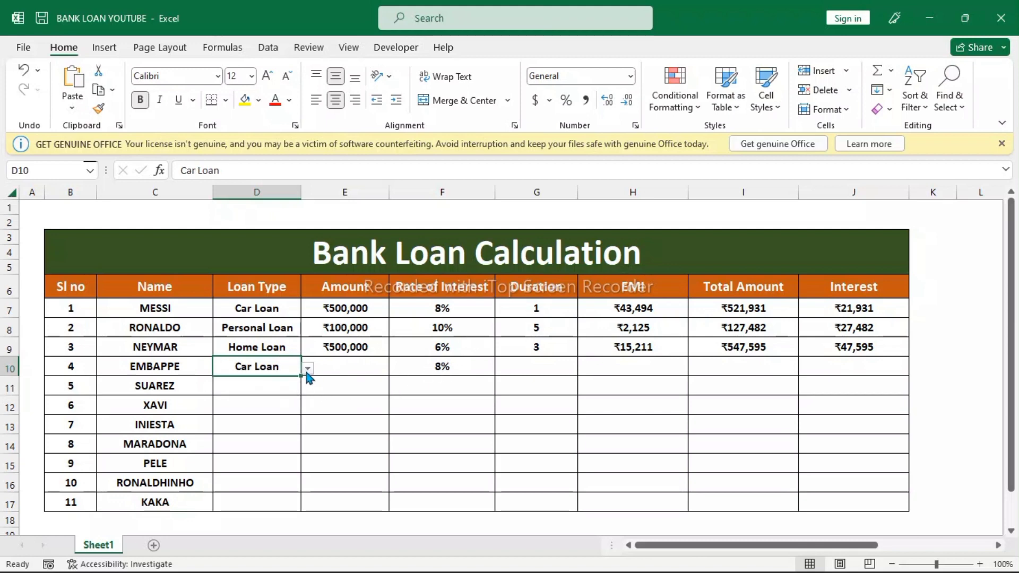
{"action": "left_click", "coordinate": [308, 368]}
{"action": "left_click", "coordinate": [287, 400]}
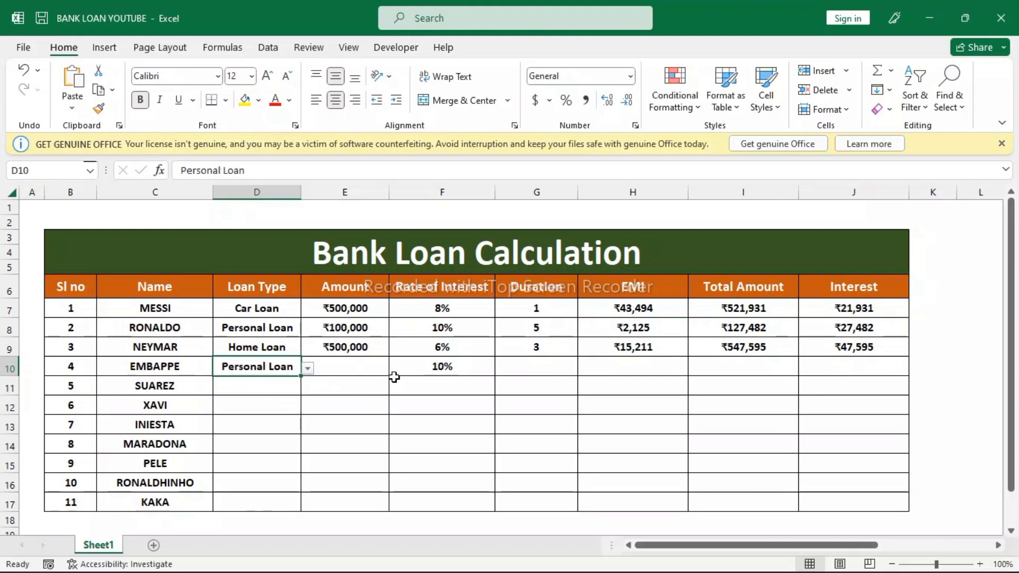
{"action": "left_click", "coordinate": [310, 370]}
{"action": "left_click", "coordinate": [239, 391]}
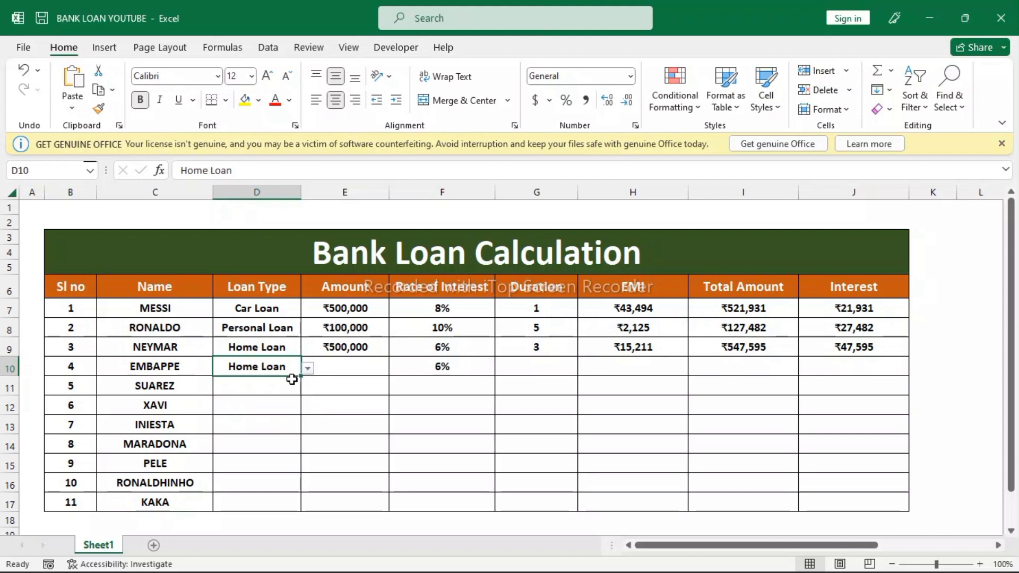
Enter 400000 as EMBAPPE's amount in E10 and 3 as the duration in G10
{"action": "left_click", "coordinate": [315, 368]}
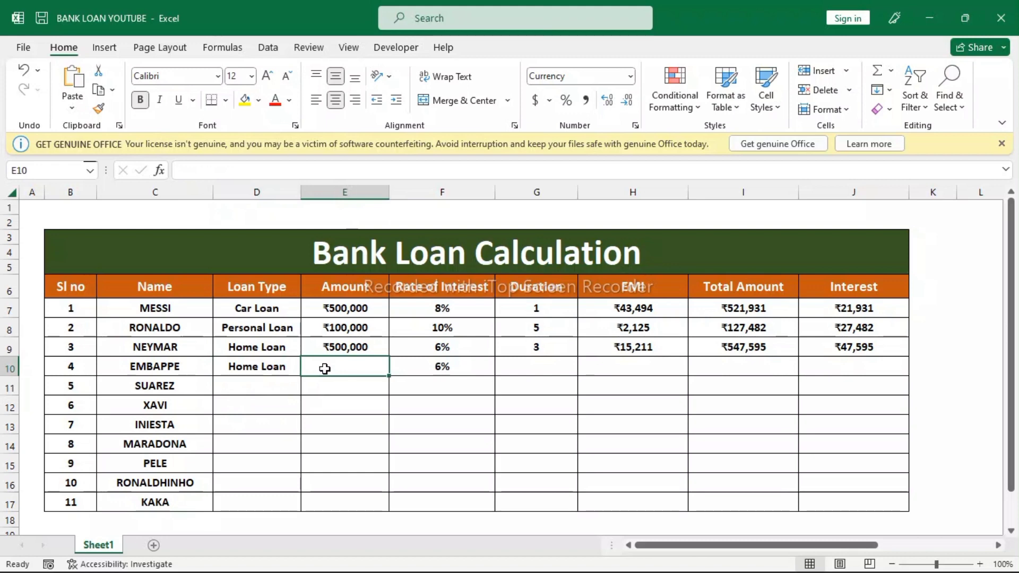
{"action": "type", "text": "40000"}
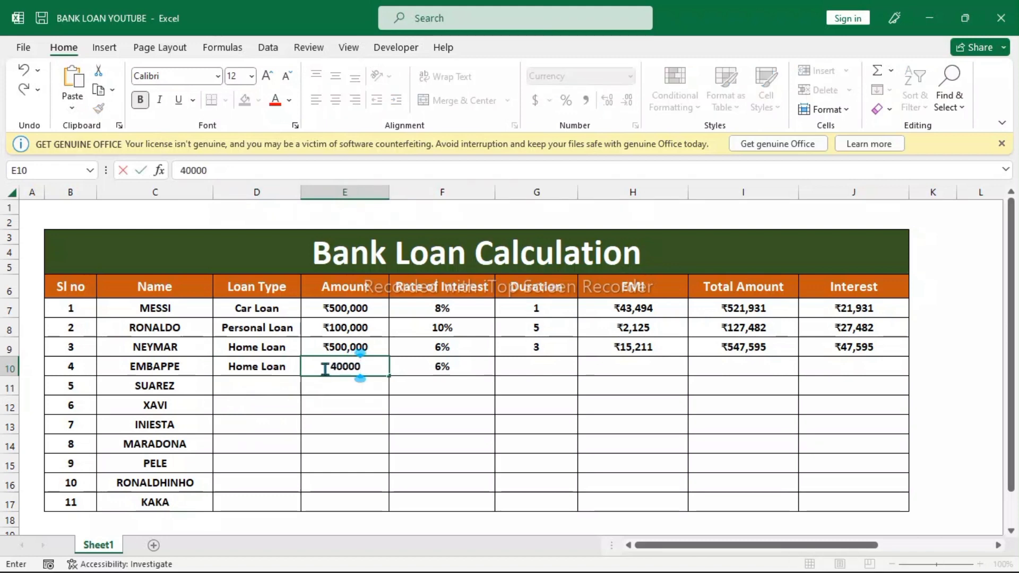
{"action": "type", "text": "0"}
{"action": "key", "text": "Return"}
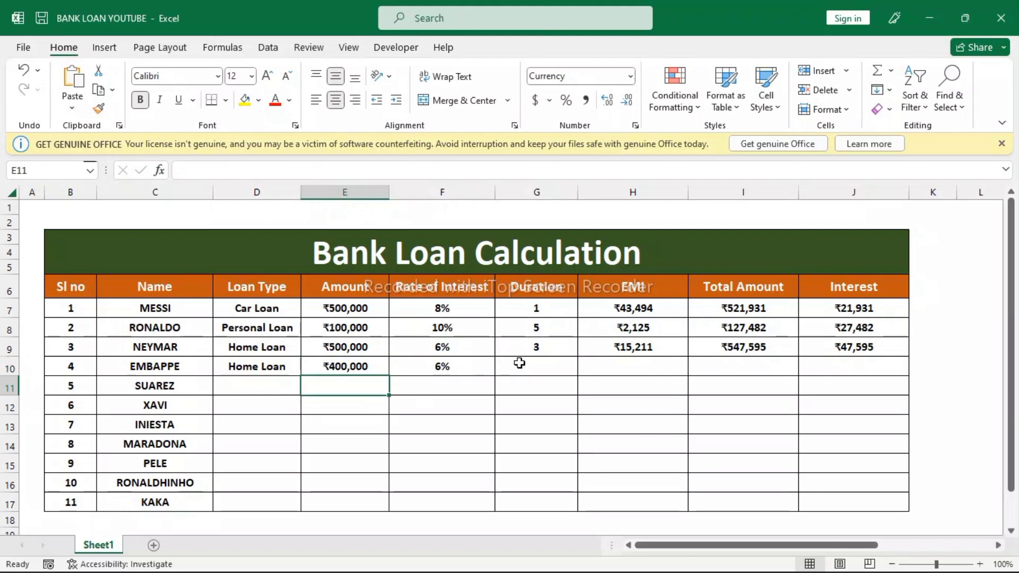
{"action": "type", "text": "3"}
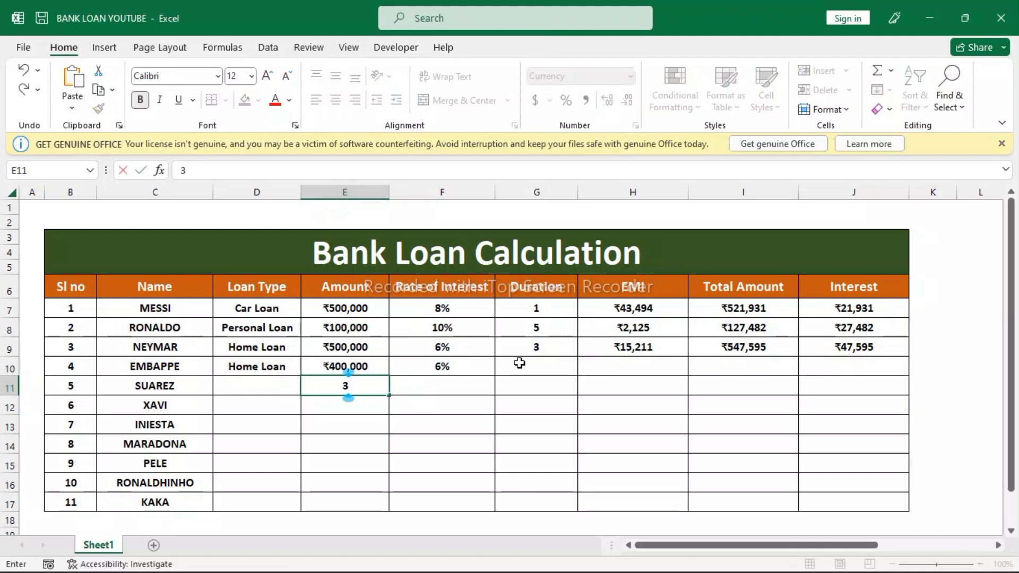
{"action": "key", "text": "BackSpace"}
{"action": "left_click", "coordinate": [560, 365]}
{"action": "type", "text": "3"}
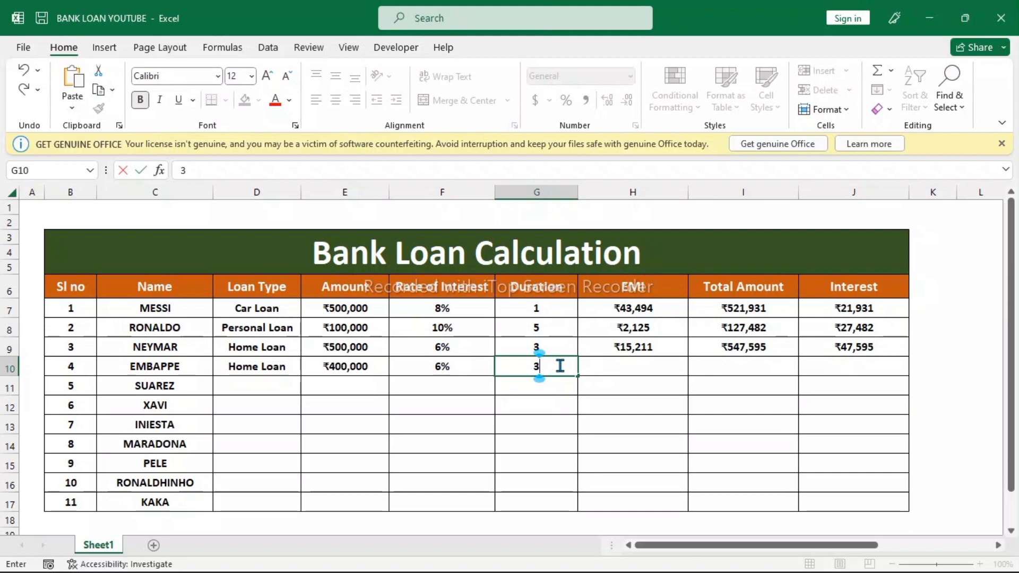
{"action": "key", "text": "Return"}
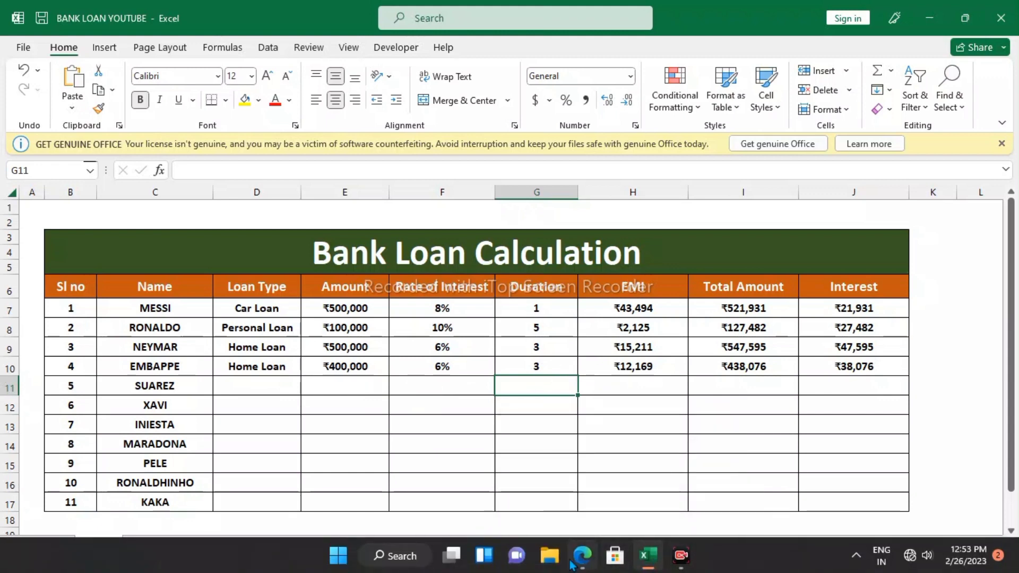
In the ICICI EMI calculator, enter loan 400000, rate 6 and term 3, then return to Excel
{"action": "left_click", "coordinate": [573, 514]}
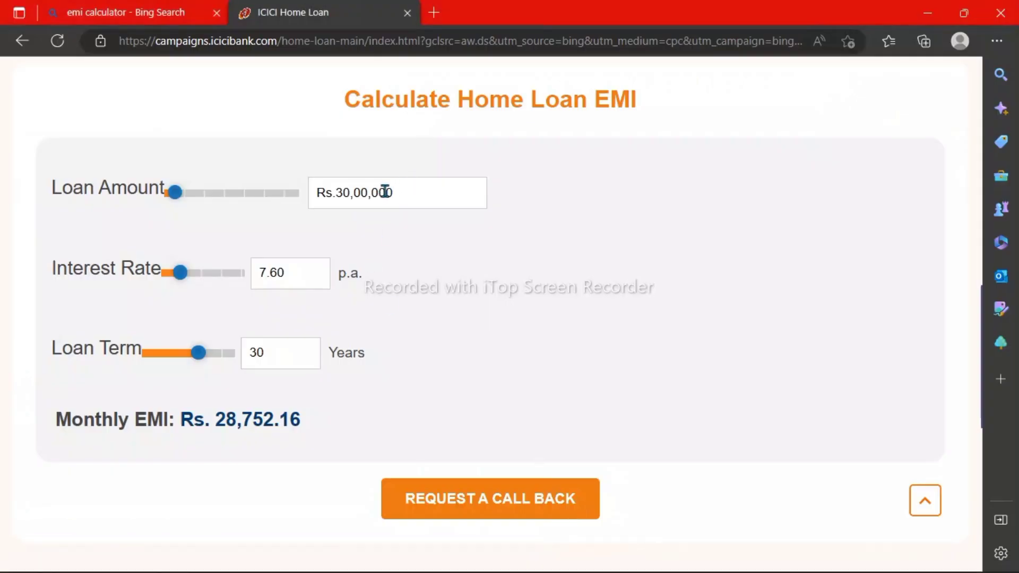
{"action": "left_click", "coordinate": [345, 192]}
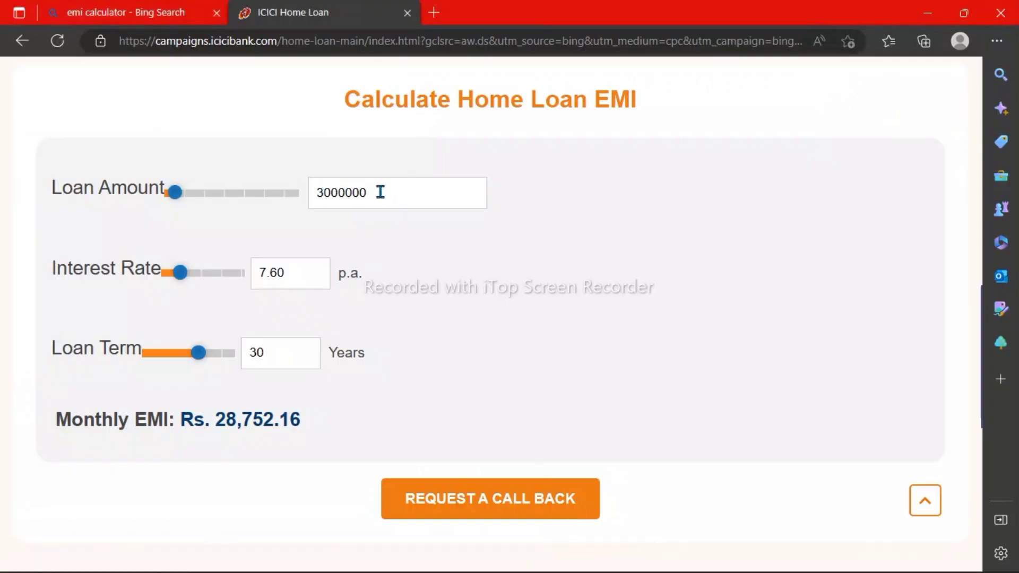
{"action": "key", "text": "BackSpace"}
{"action": "key", "text": "BackSpace"}
{"action": "key", "text": "BackSpace"}
{"action": "key", "text": "BackSpace"}
{"action": "type", "text": "40"}
{"action": "type", "text": "0000"}
{"action": "left_click", "coordinate": [300, 267]}
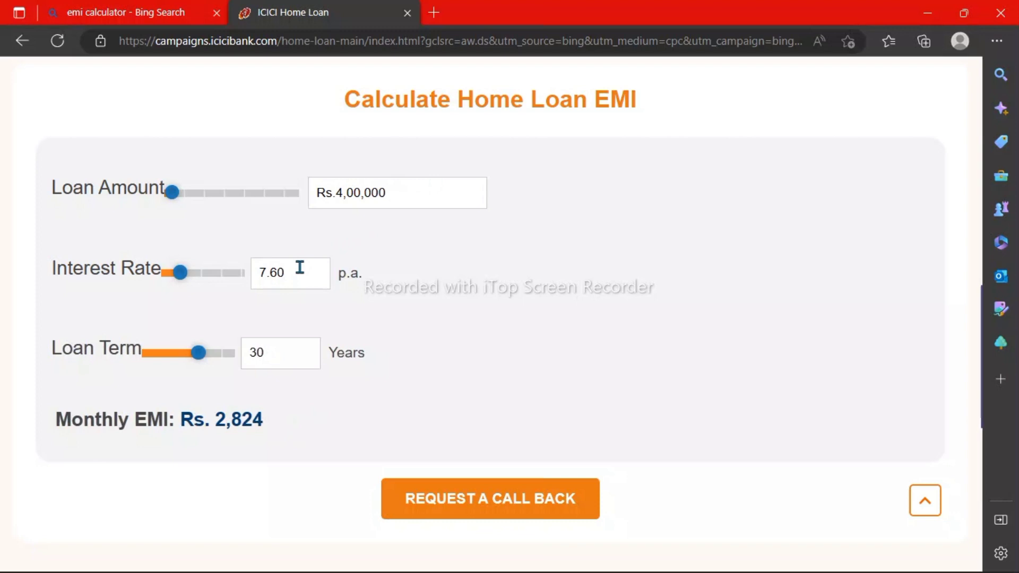
{"action": "key", "text": "BackSpace"}
{"action": "key", "text": "BackSpace"}
{"action": "key", "text": "BackSpace"}
{"action": "key", "text": "BackSpace"}
{"action": "type", "text": "6"}
{"action": "left_click", "coordinate": [260, 350]}
{"action": "key", "text": "BackSpace"}
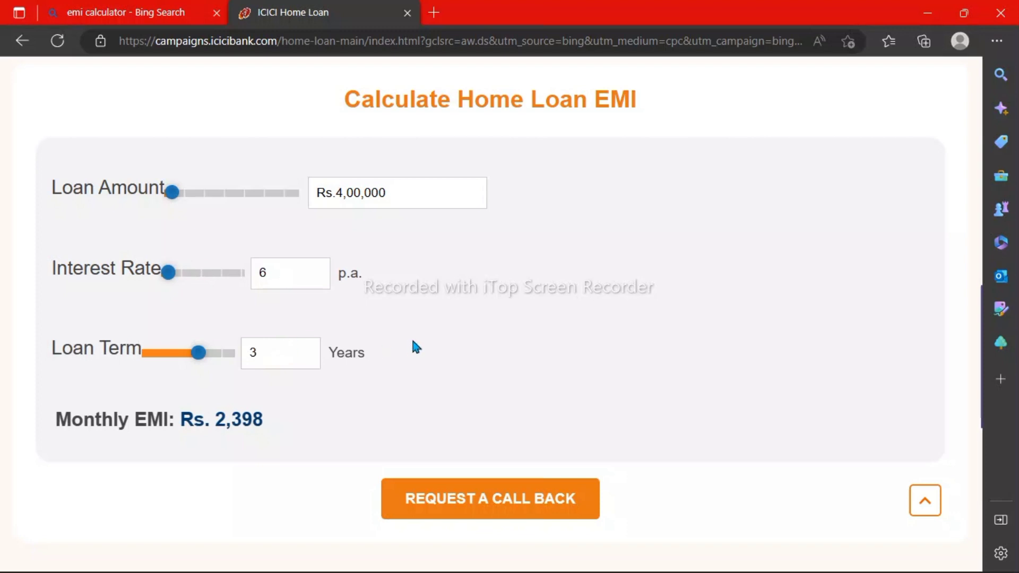
{"action": "left_click", "coordinate": [332, 427]}
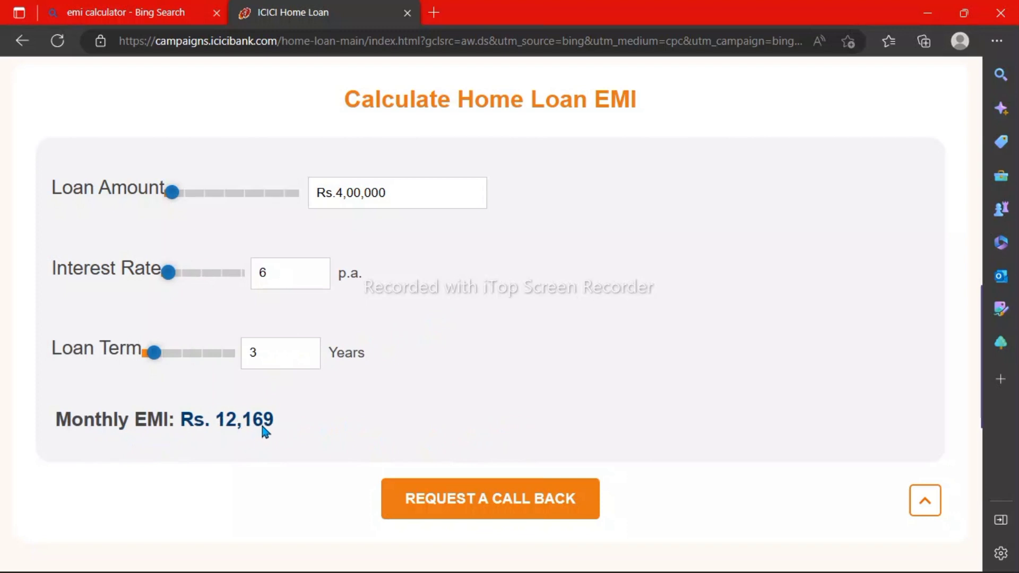
{"action": "mouse_move", "coordinate": [647, 556]}
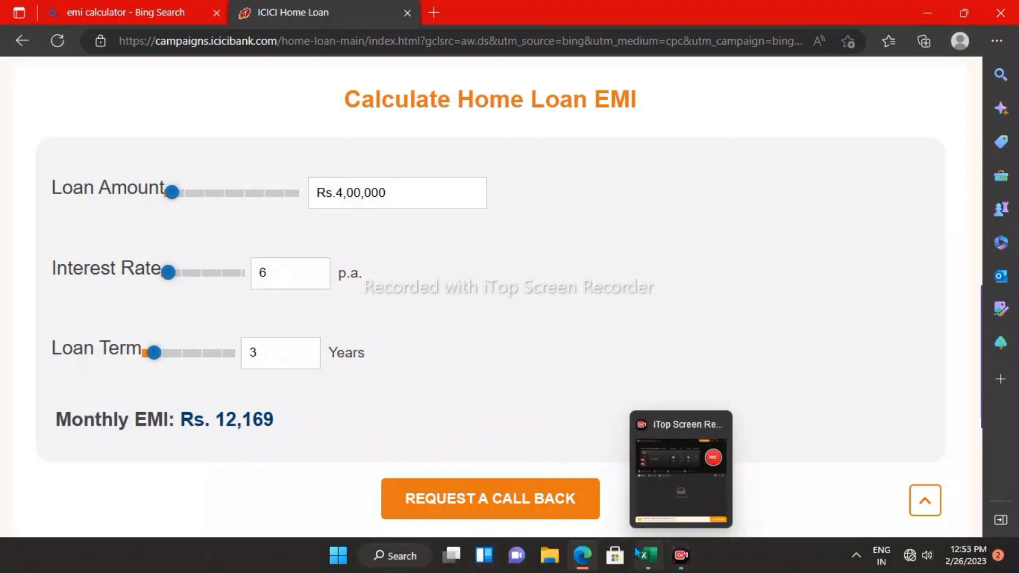
{"action": "left_click", "coordinate": [655, 508]}
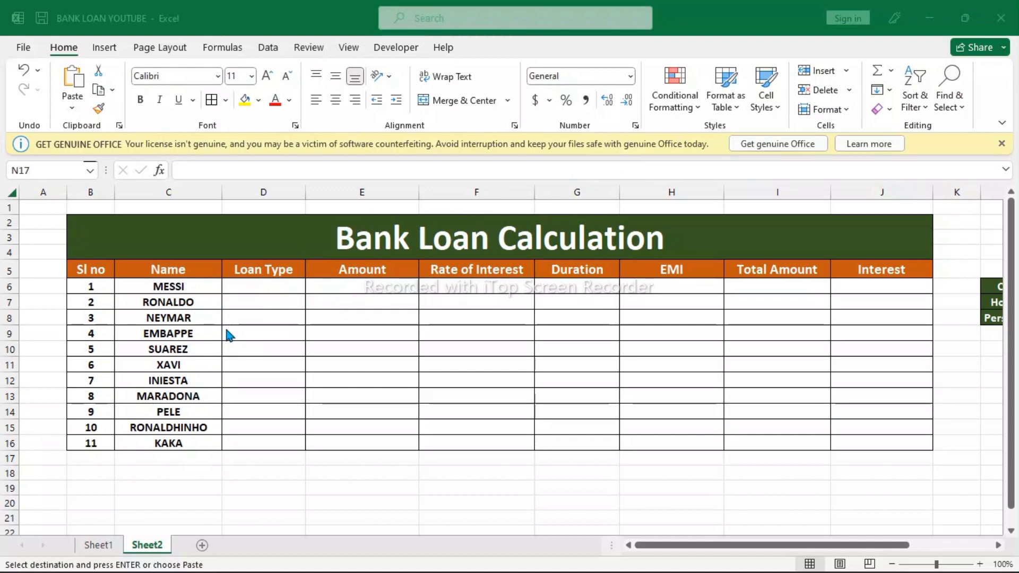
Select Sheet2's first Loan Type cell D6 and bring up the Data ribbon
{"action": "left_click", "coordinate": [266, 282]}
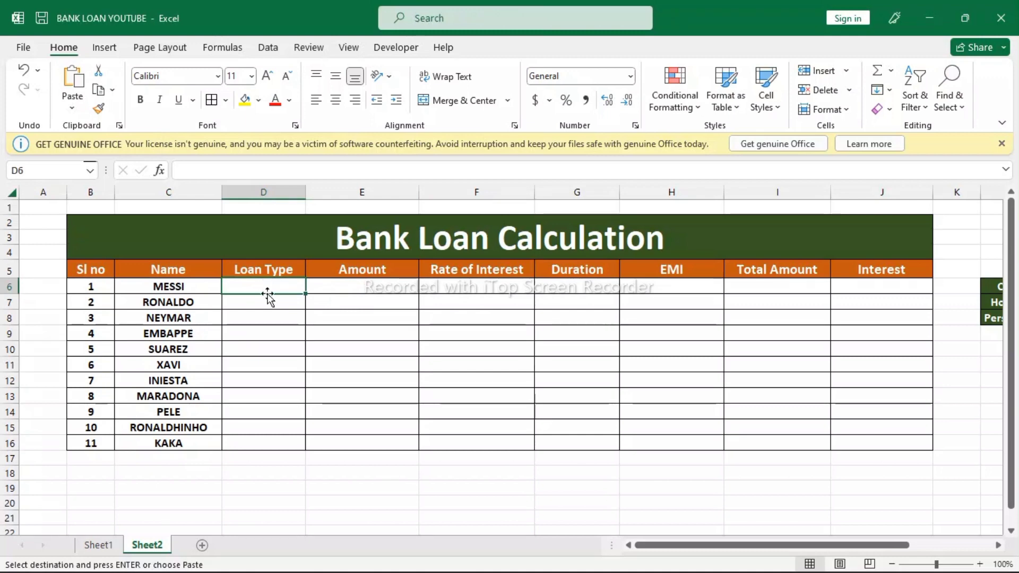
{"action": "left_click", "coordinate": [268, 48]}
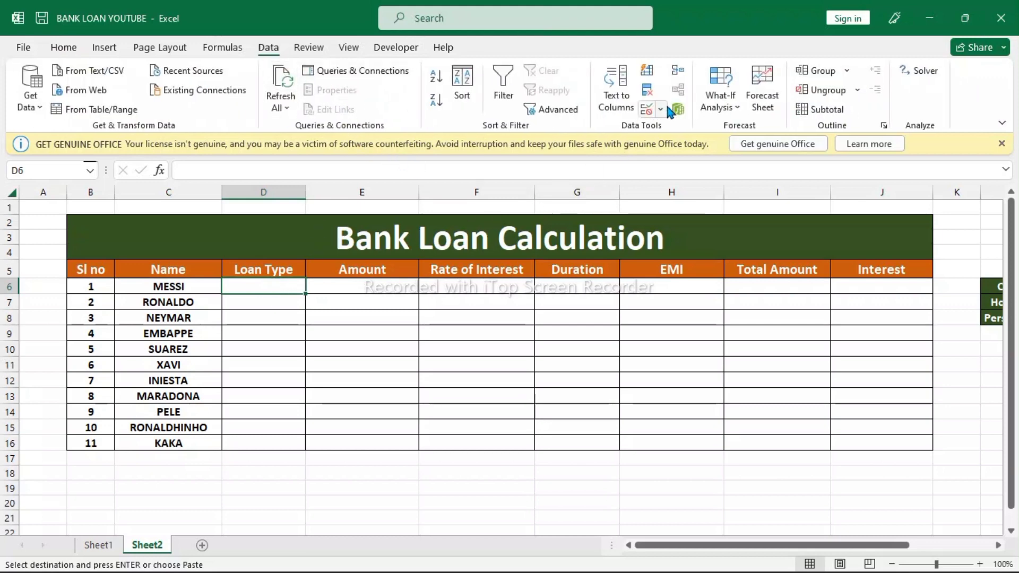
Add List data validation to D6 using L6:L8 (Car, Home, Personal Loan) as the source
{"action": "left_click", "coordinate": [648, 112]}
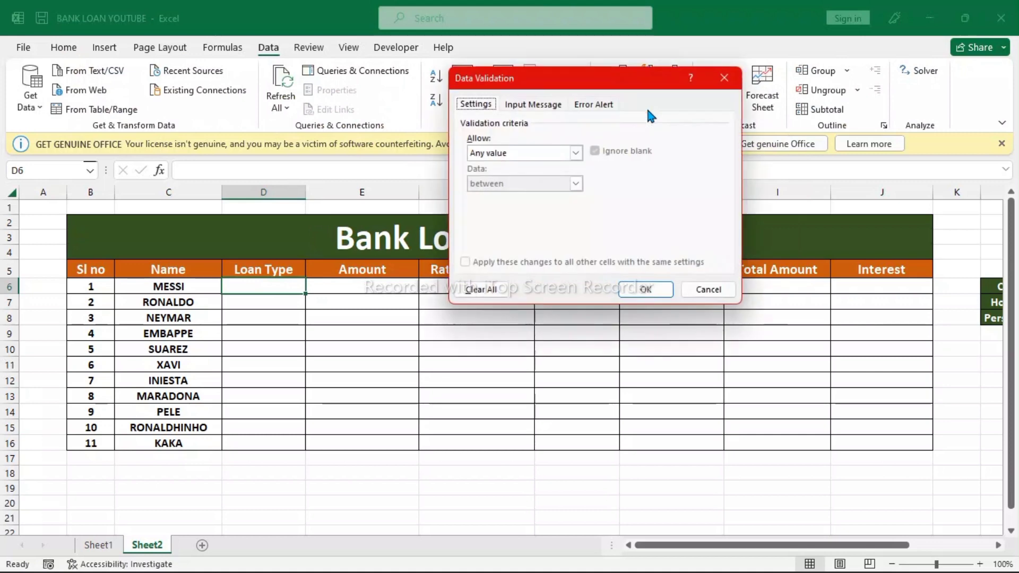
{"action": "left_click", "coordinate": [576, 155]}
{"action": "left_click", "coordinate": [507, 194]}
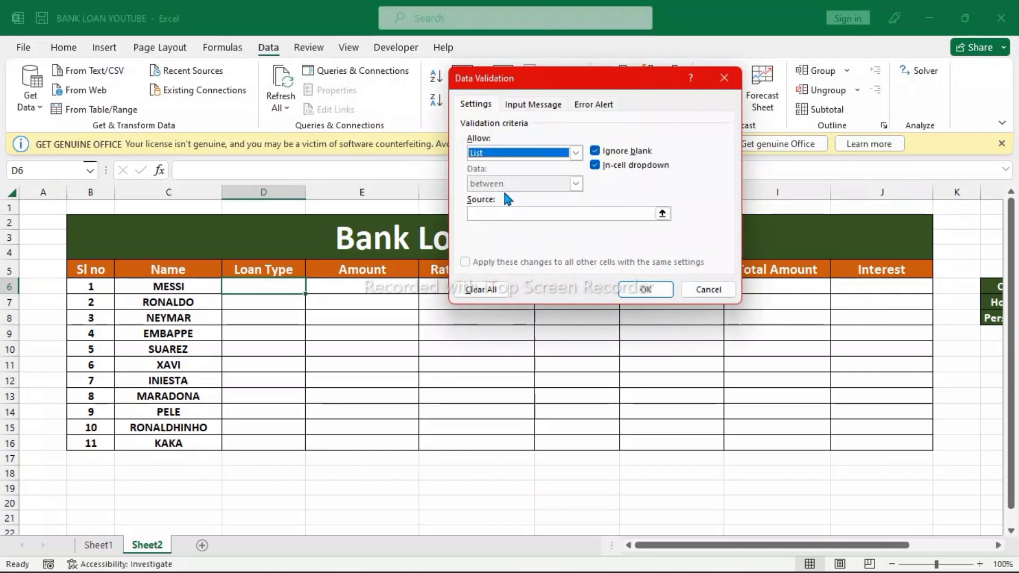
{"action": "left_click", "coordinate": [499, 214]}
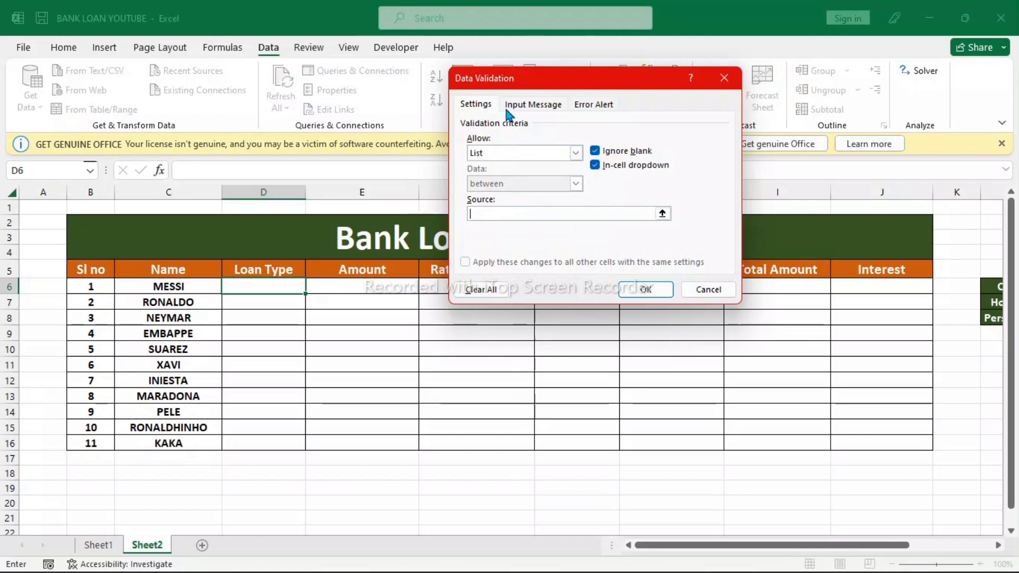
{"action": "left_click_drag", "start_coordinate": [522, 84], "coordinate": [525, 60]}
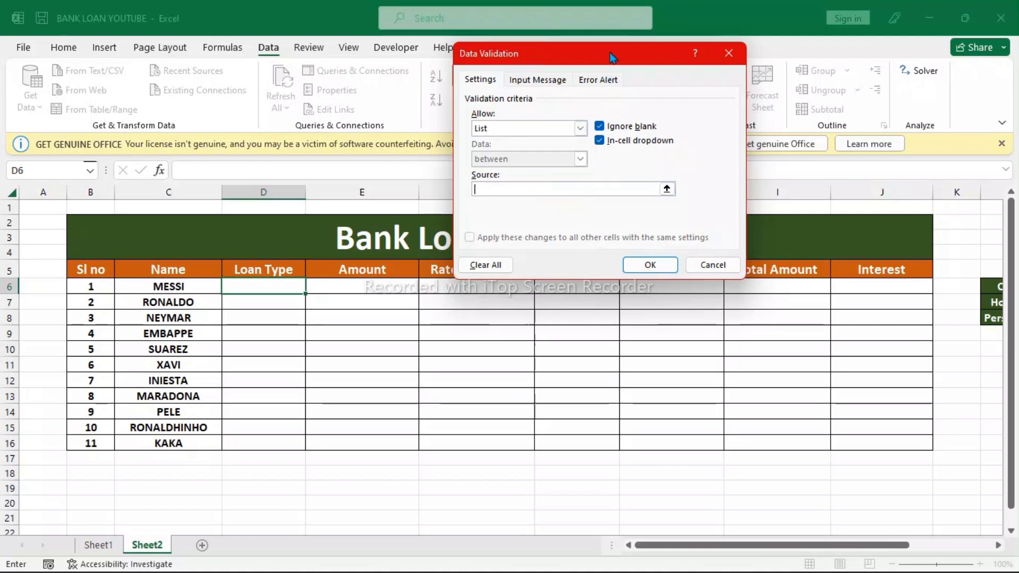
{"action": "left_click_drag", "start_coordinate": [609, 52], "coordinate": [490, 44]}
{"action": "left_click_drag", "start_coordinate": [696, 546], "coordinate": [789, 555]}
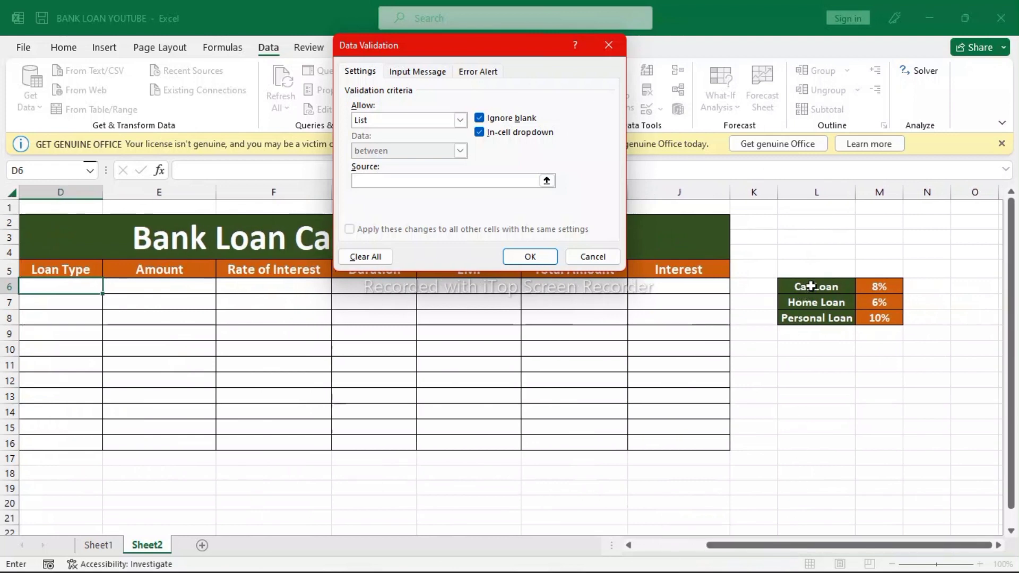
{"action": "left_click", "coordinate": [811, 285]}
{"action": "left_click_drag", "start_coordinate": [811, 286], "coordinate": [815, 318]}
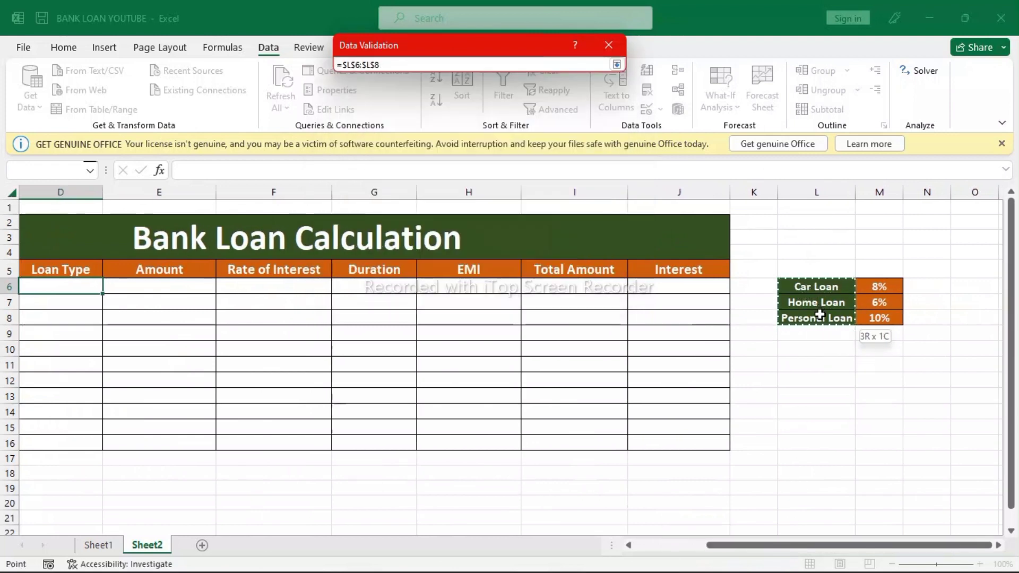
{"action": "left_click", "coordinate": [532, 258]}
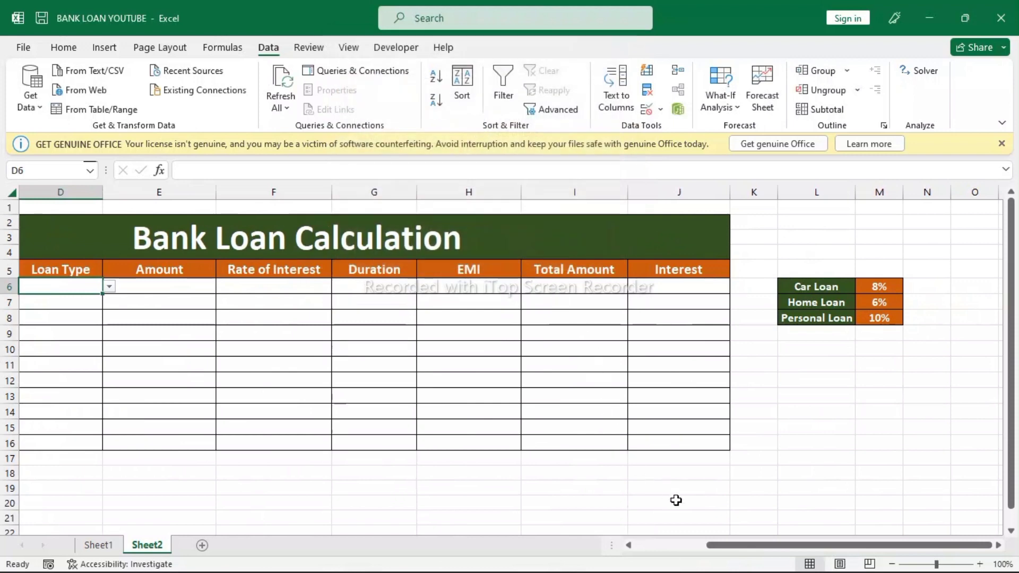
Clear D6 and copy its loan-type dropdown down through D16
{"action": "left_click_drag", "start_coordinate": [713, 541], "coordinate": [668, 545]}
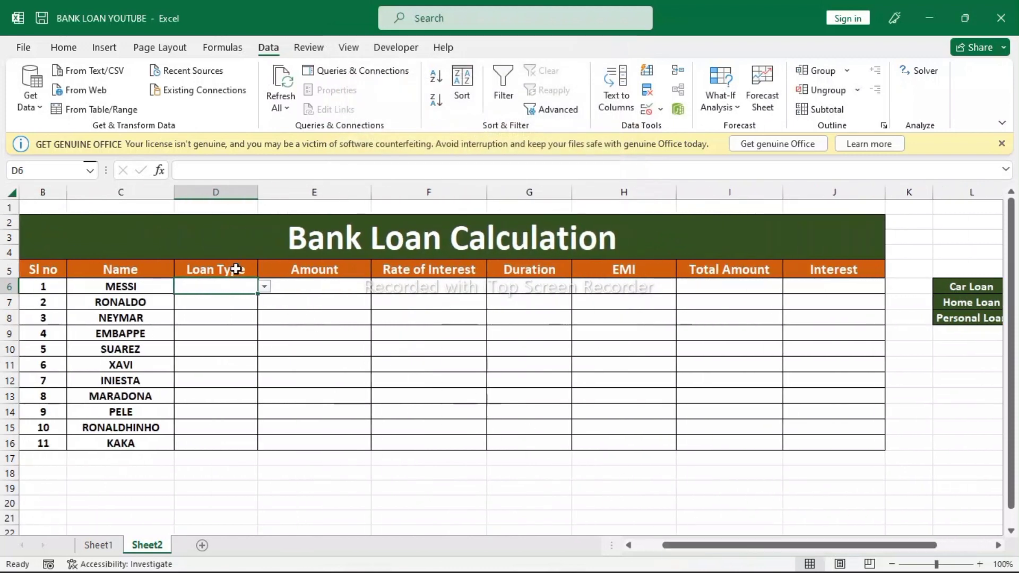
{"action": "left_click", "coordinate": [265, 287]}
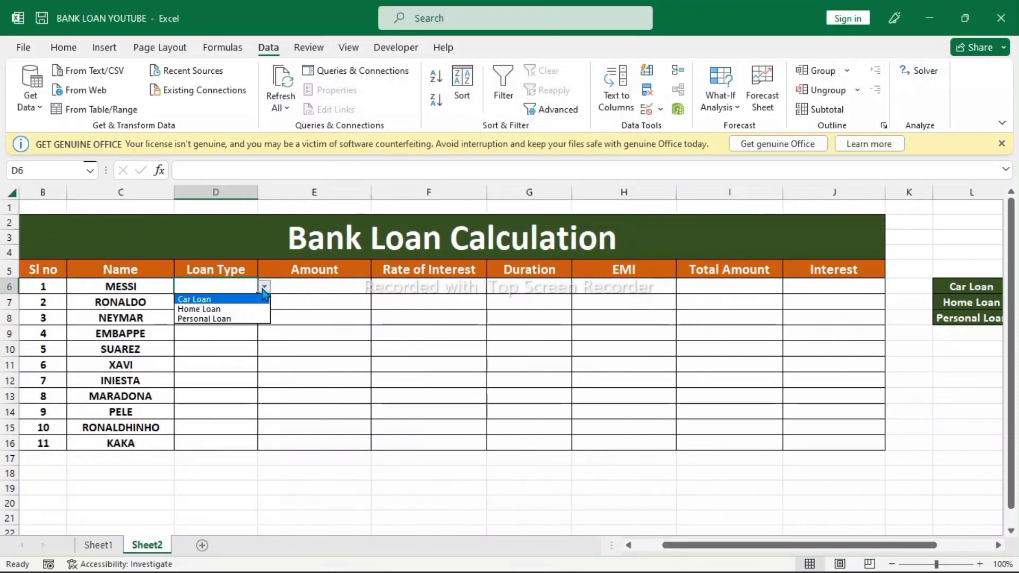
{"action": "left_click", "coordinate": [252, 310]}
{"action": "left_click", "coordinate": [263, 287]}
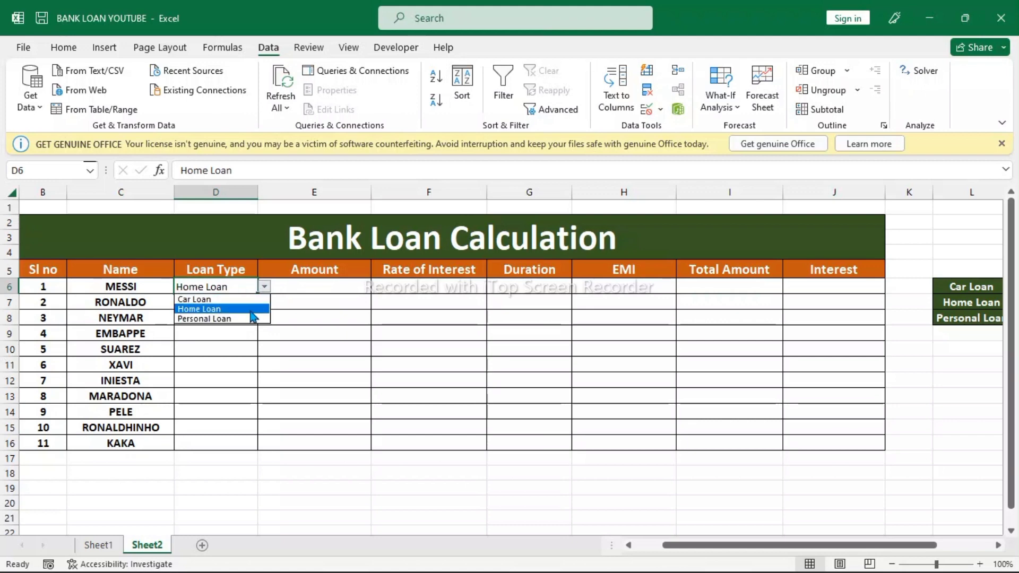
{"action": "left_click", "coordinate": [263, 287]}
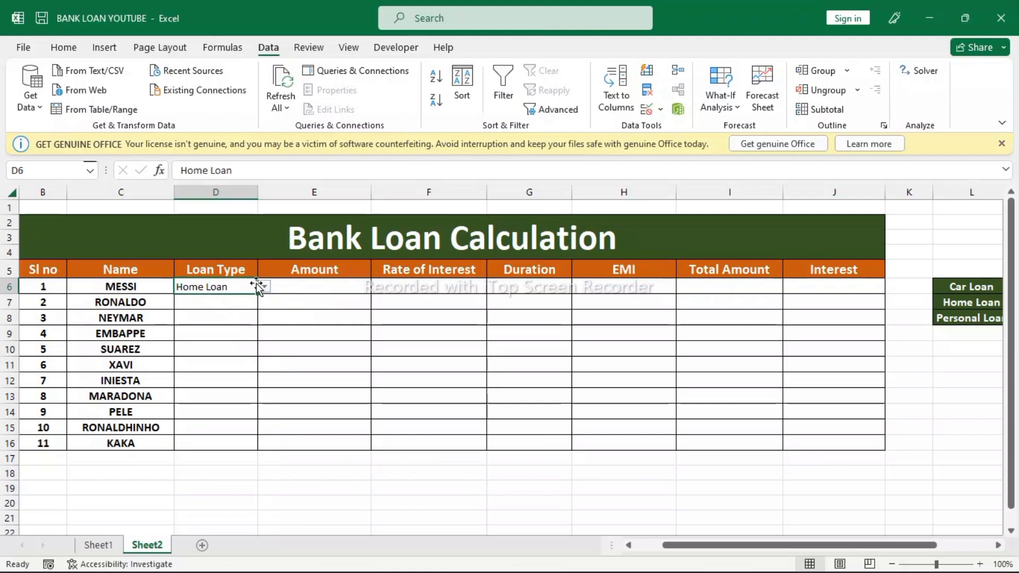
{"action": "key", "text": "Delete"}
{"action": "left_click_drag", "start_coordinate": [257, 287], "coordinate": [268, 445]}
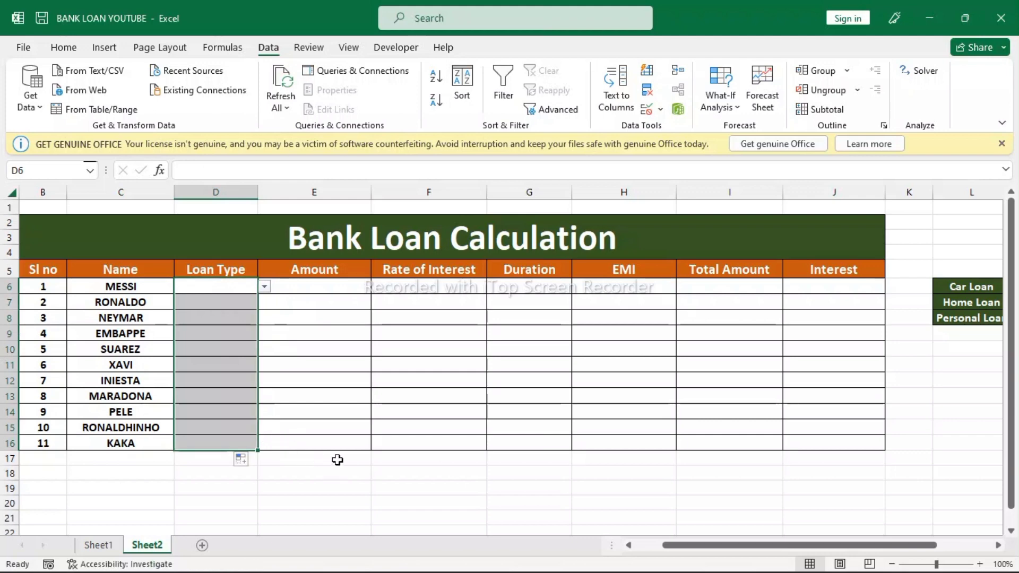
Confirm D9 has the copied dropdown, then choose Home Loan in D6
{"action": "left_click", "coordinate": [214, 332]}
{"action": "left_click", "coordinate": [263, 333]}
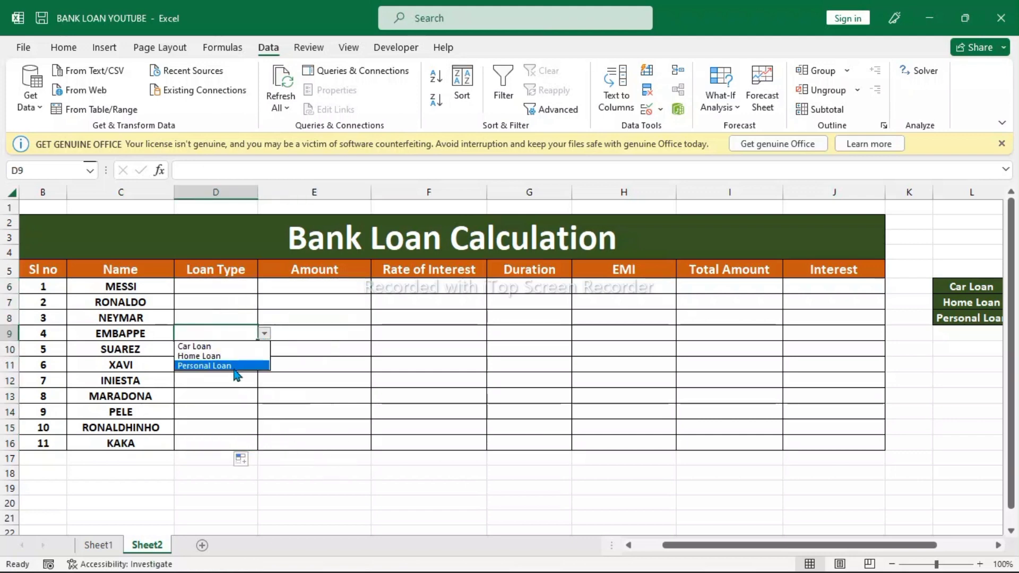
{"action": "key", "text": "Escape"}
{"action": "left_click", "coordinate": [232, 282]}
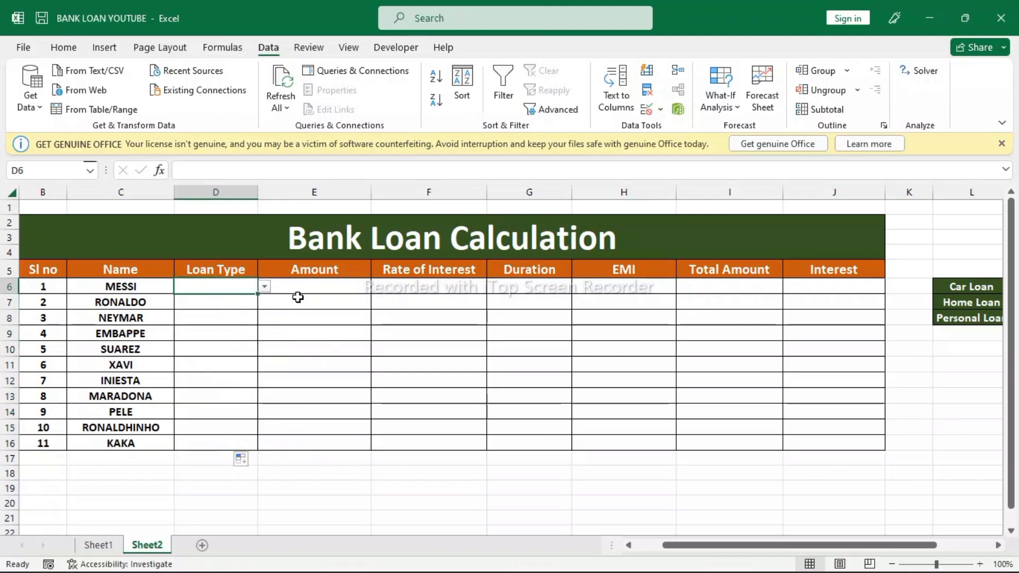
{"action": "left_click", "coordinate": [343, 287]}
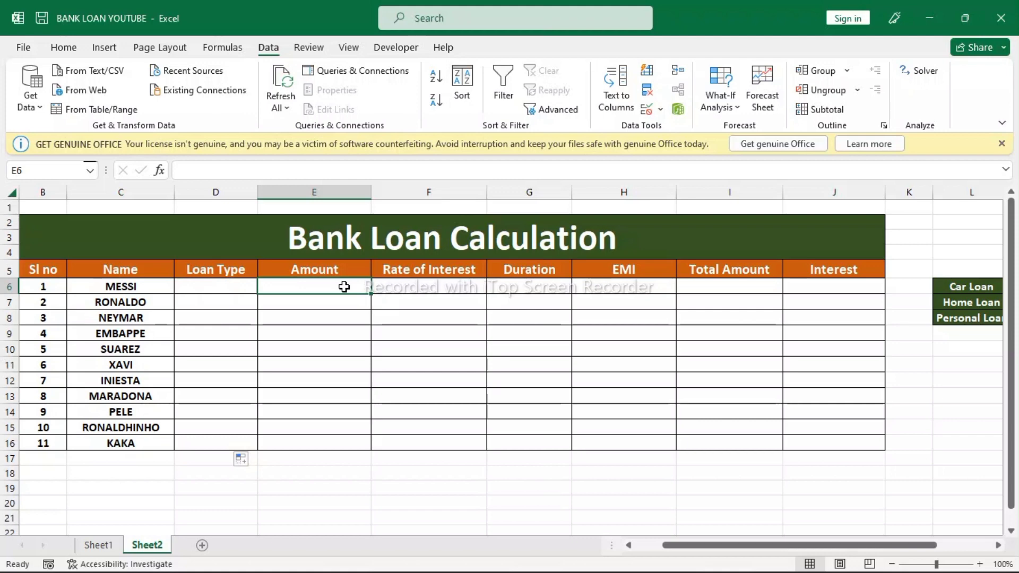
{"action": "left_click", "coordinate": [391, 286]}
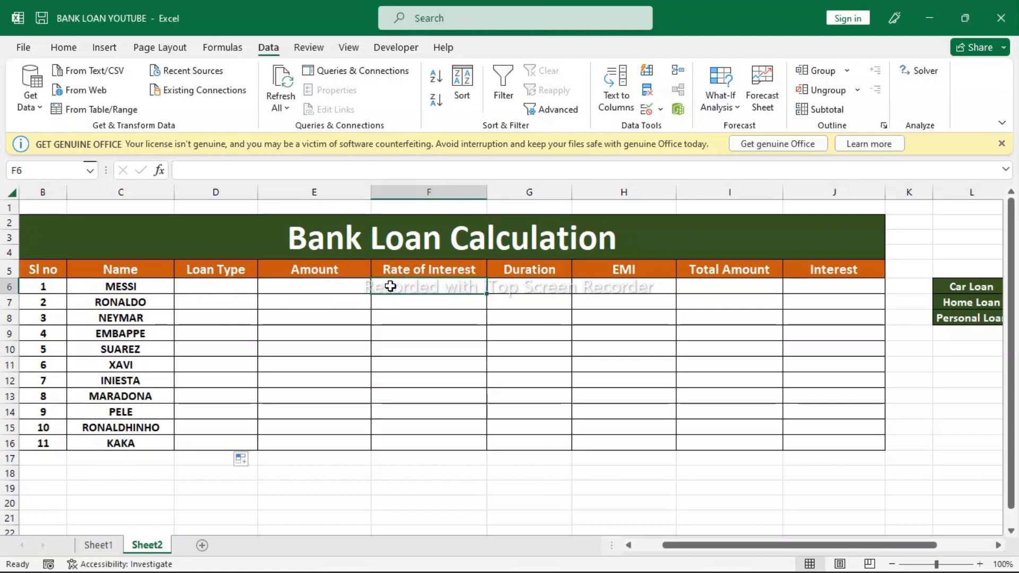
{"action": "left_click", "coordinate": [243, 284]}
{"action": "left_click", "coordinate": [266, 287]}
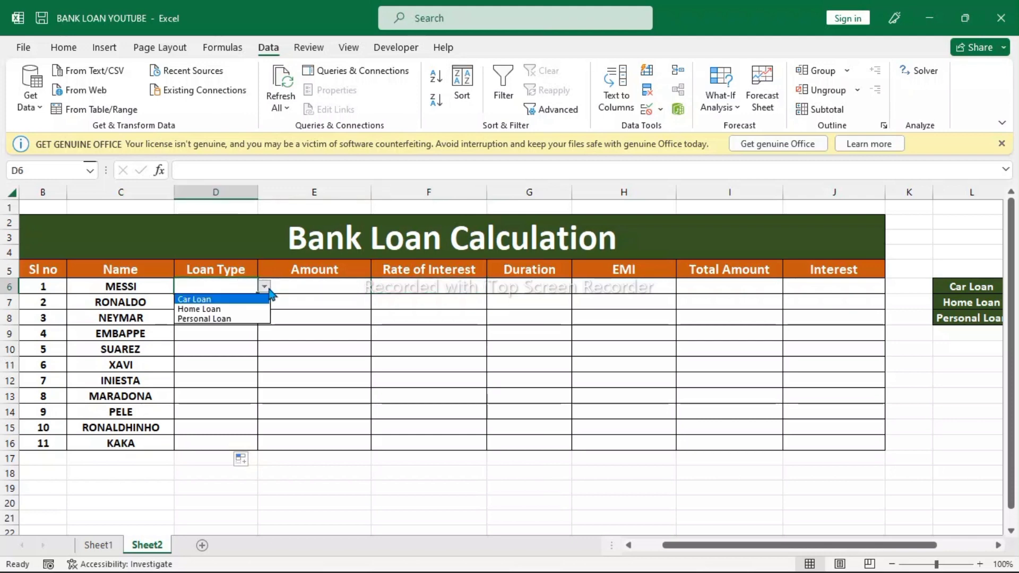
{"action": "left_click", "coordinate": [238, 309]}
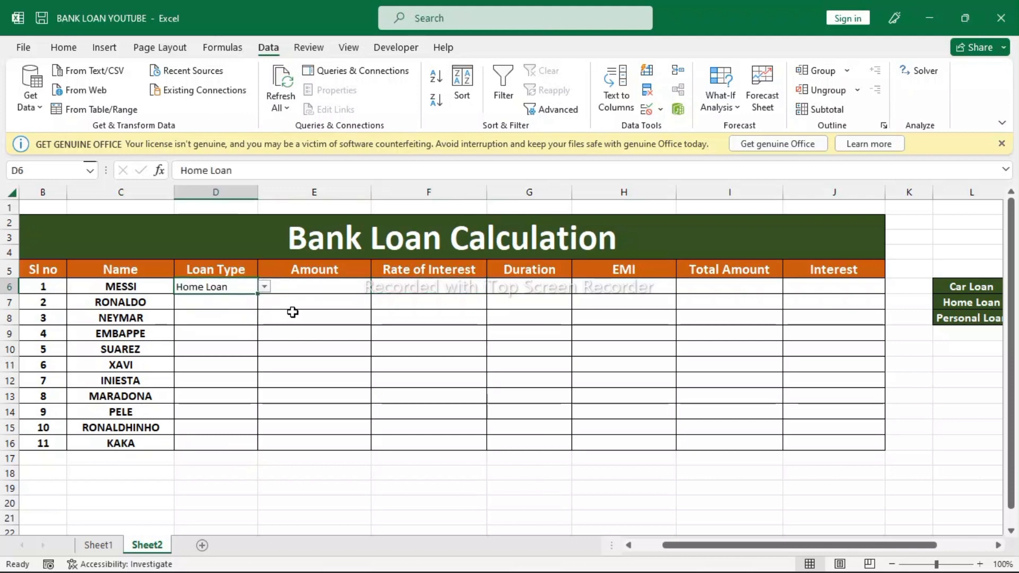
Begin F6's formula as =VLOOKUP( with D6 as the lookup value
{"action": "left_click", "coordinate": [415, 287]}
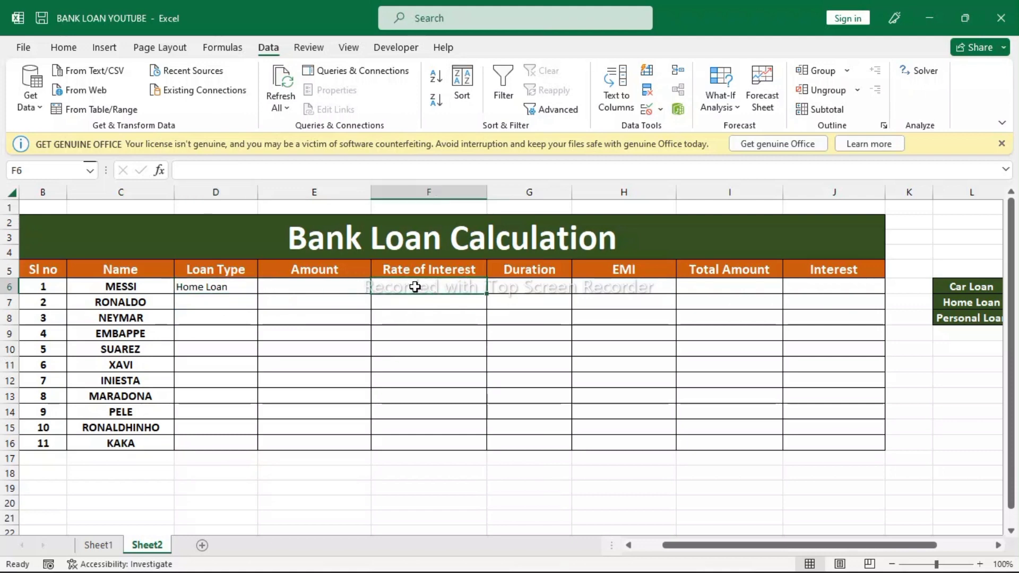
{"action": "type", "text": "="}
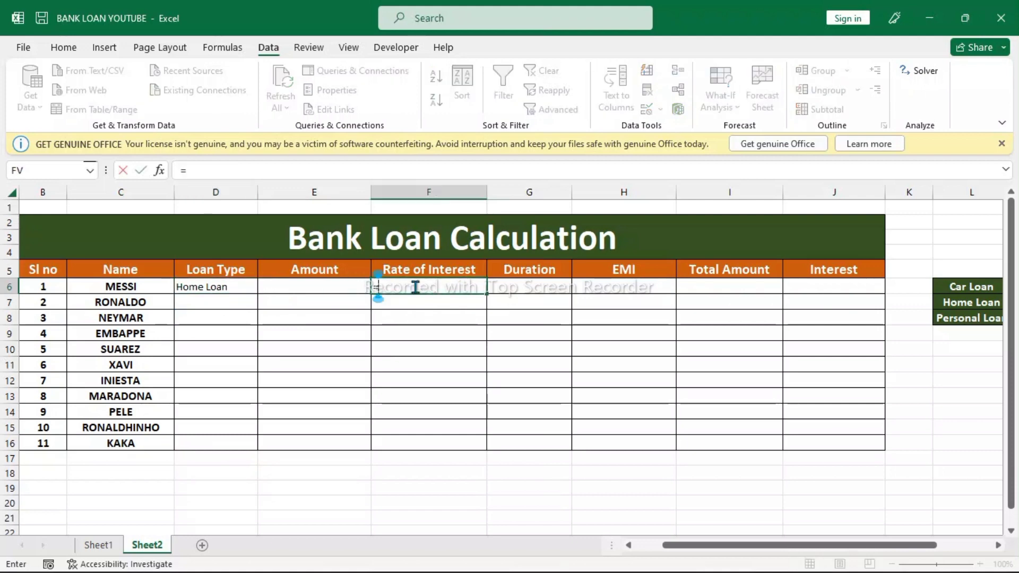
{"action": "type", "text": "v"}
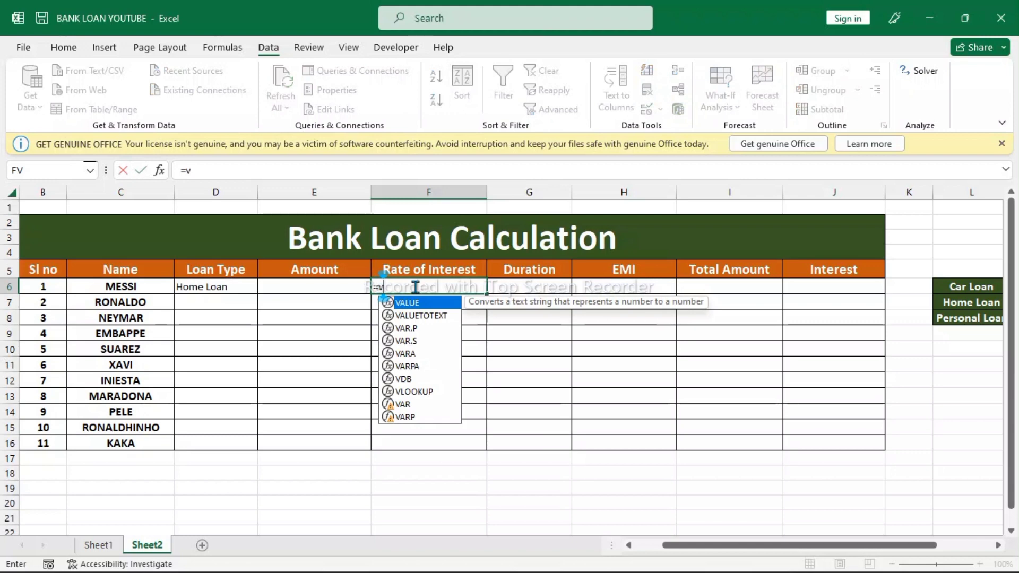
{"action": "type", "text": "l"}
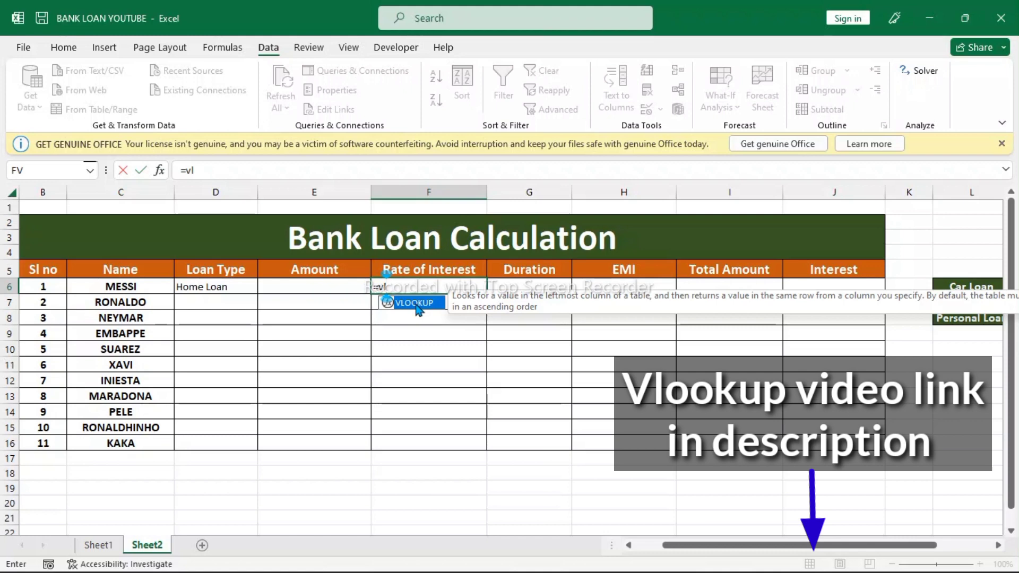
{"action": "double_click", "coordinate": [417, 307]}
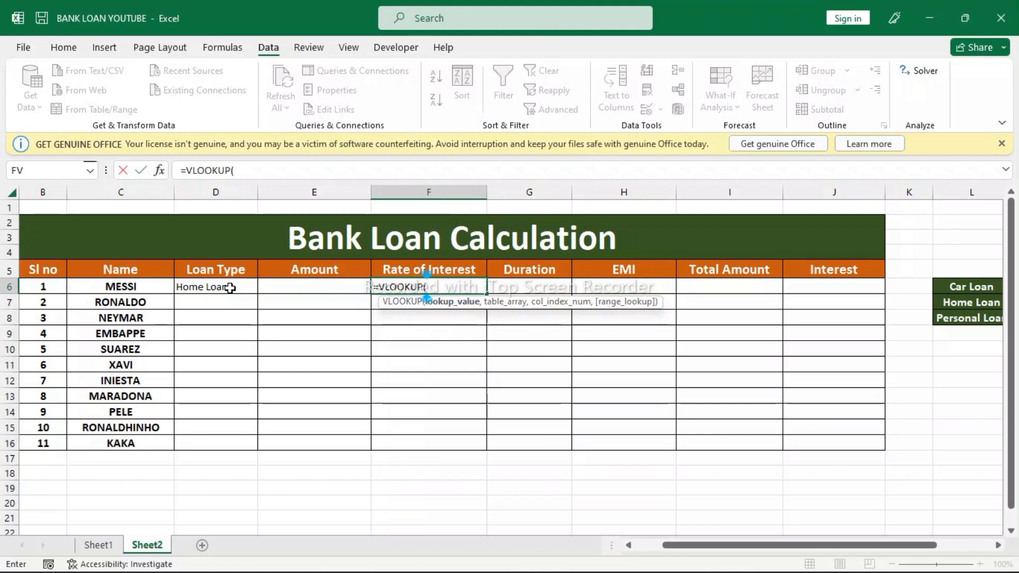
{"action": "left_click", "coordinate": [230, 288]}
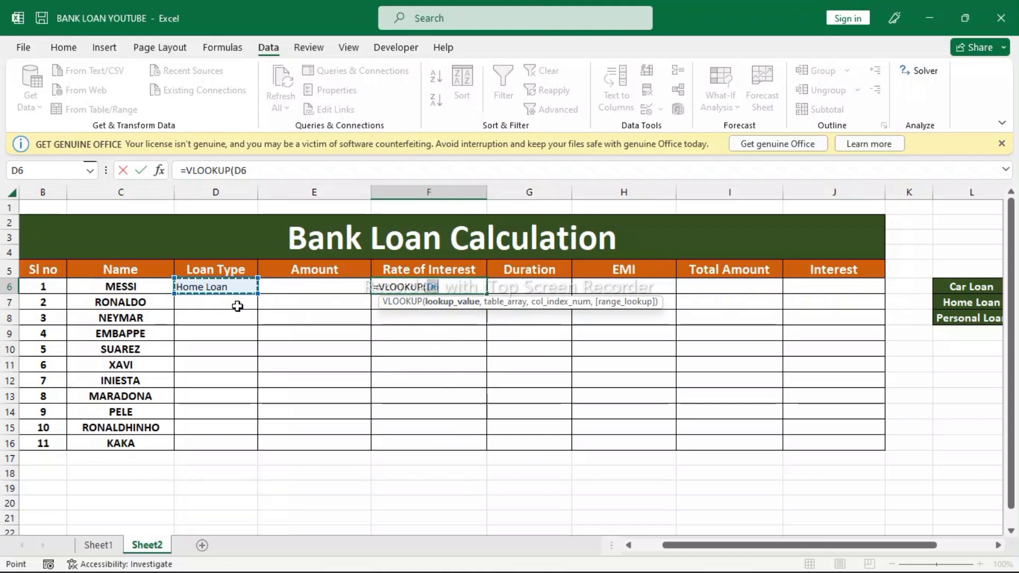
Complete F6 as =VLOOKUP(D6,$L$6:$M$8,2,0) so it returns 0.06
{"action": "left_click", "coordinate": [459, 289]}
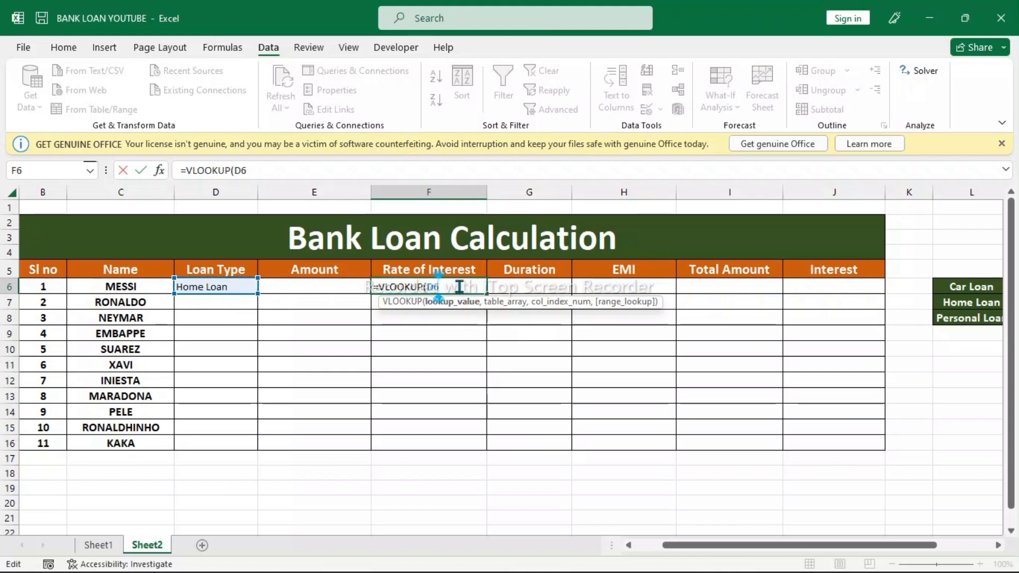
{"action": "type", "text": ","}
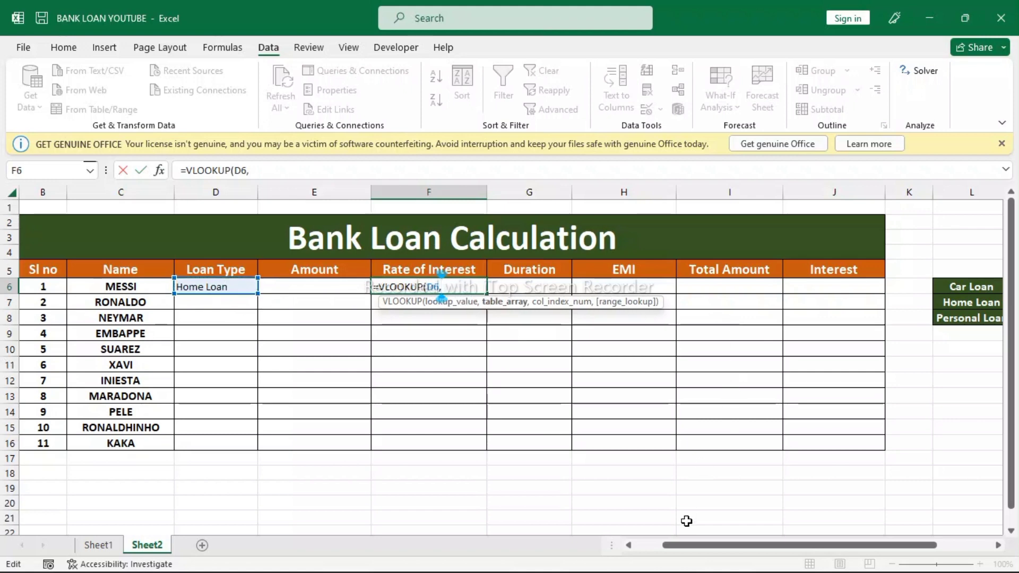
{"action": "left_click_drag", "start_coordinate": [684, 546], "coordinate": [734, 548]}
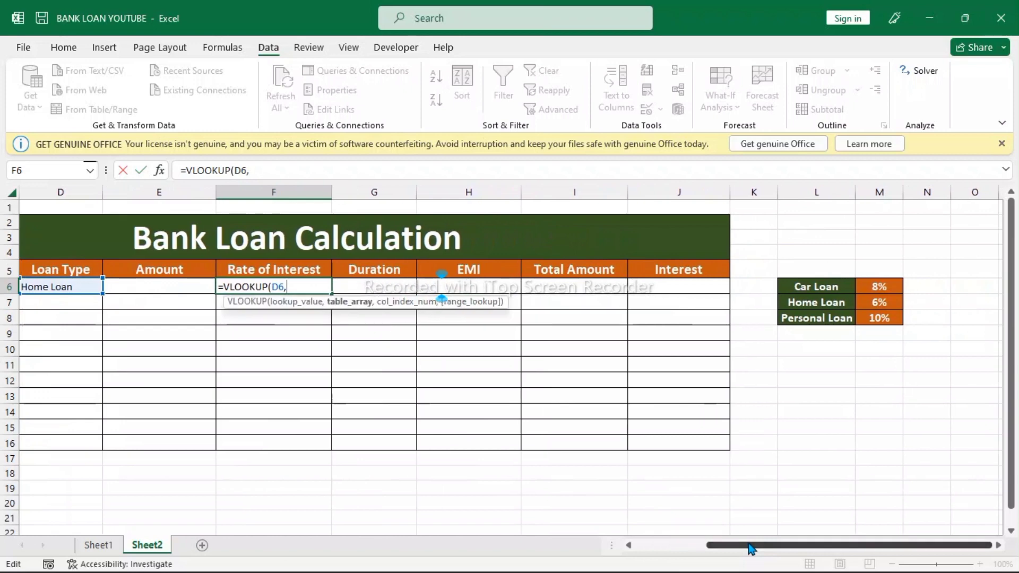
{"action": "left_click_drag", "start_coordinate": [822, 284], "coordinate": [865, 314]}
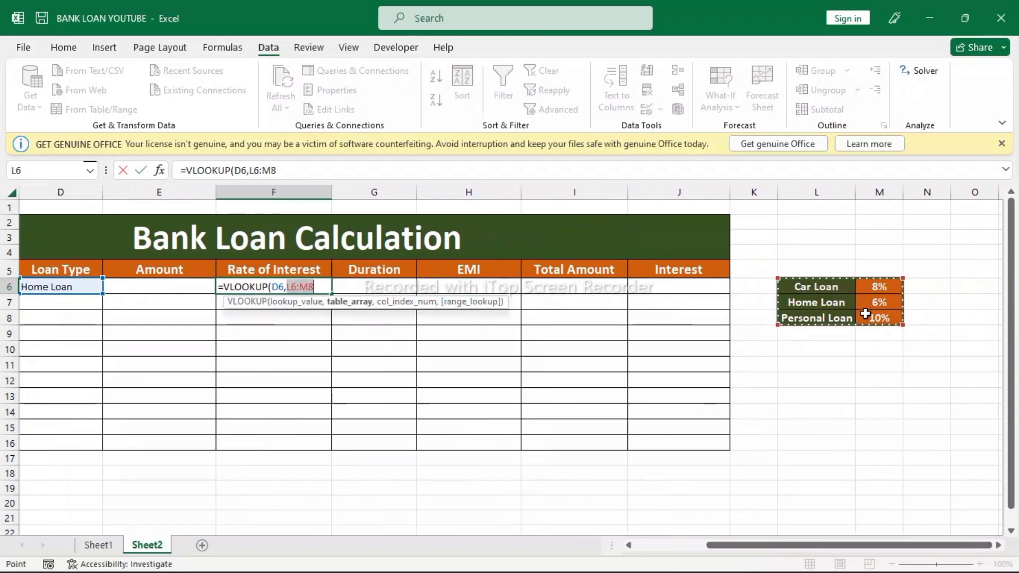
{"action": "left_click", "coordinate": [291, 287]}
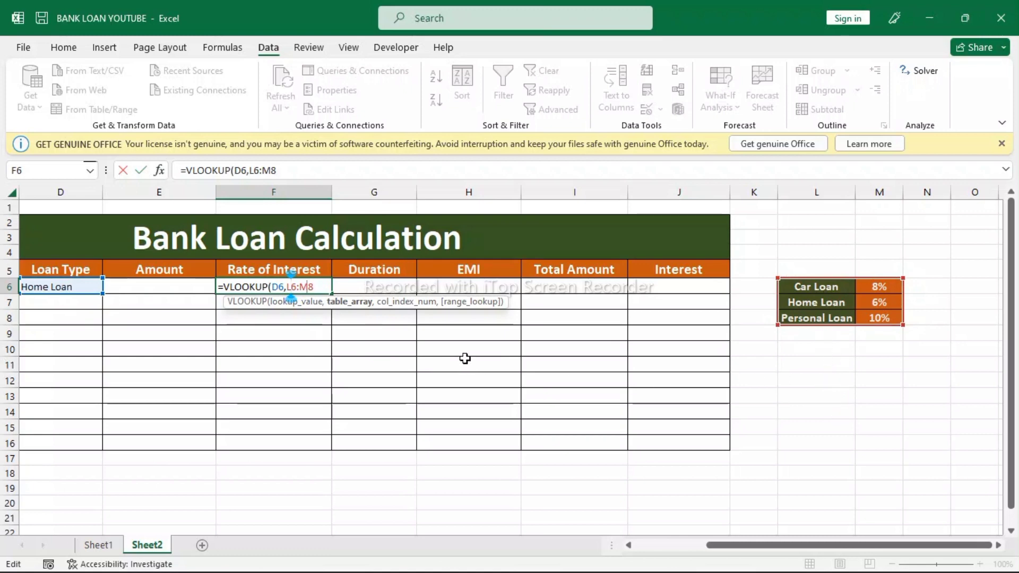
{"action": "key", "text": "F4"}
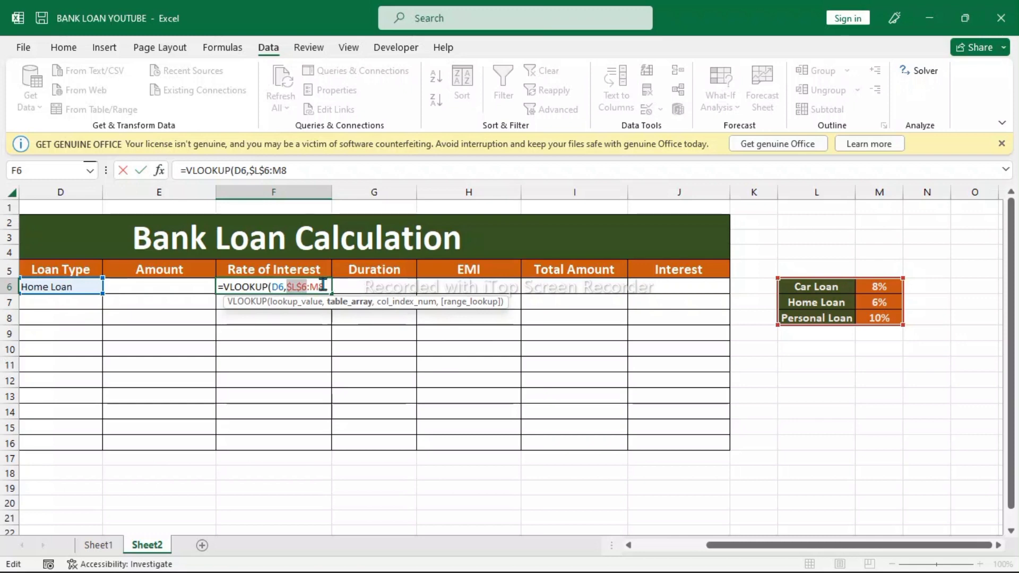
{"action": "left_click", "coordinate": [324, 287]}
{"action": "key", "text": "F4"}
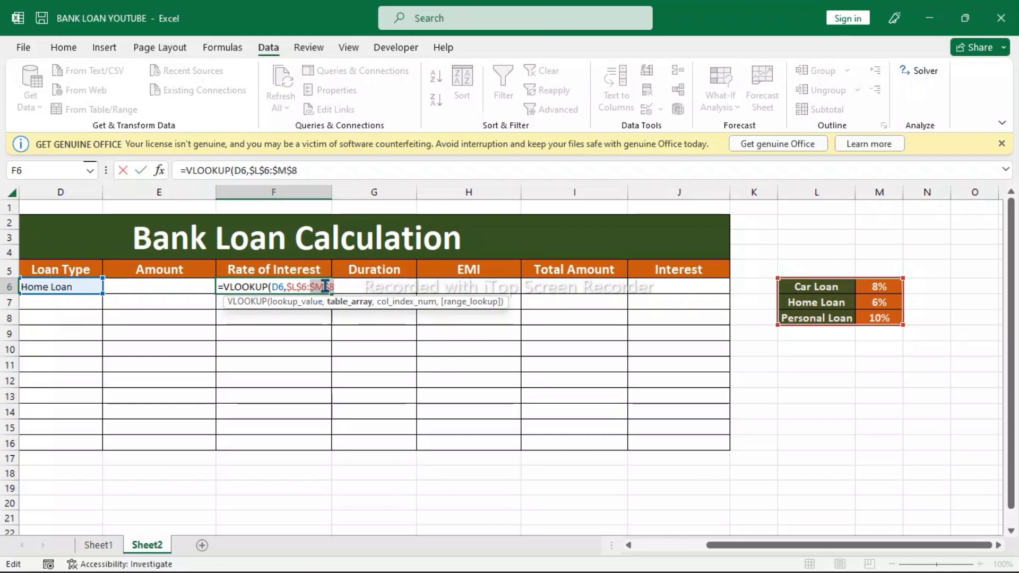
{"action": "left_click", "coordinate": [355, 288]}
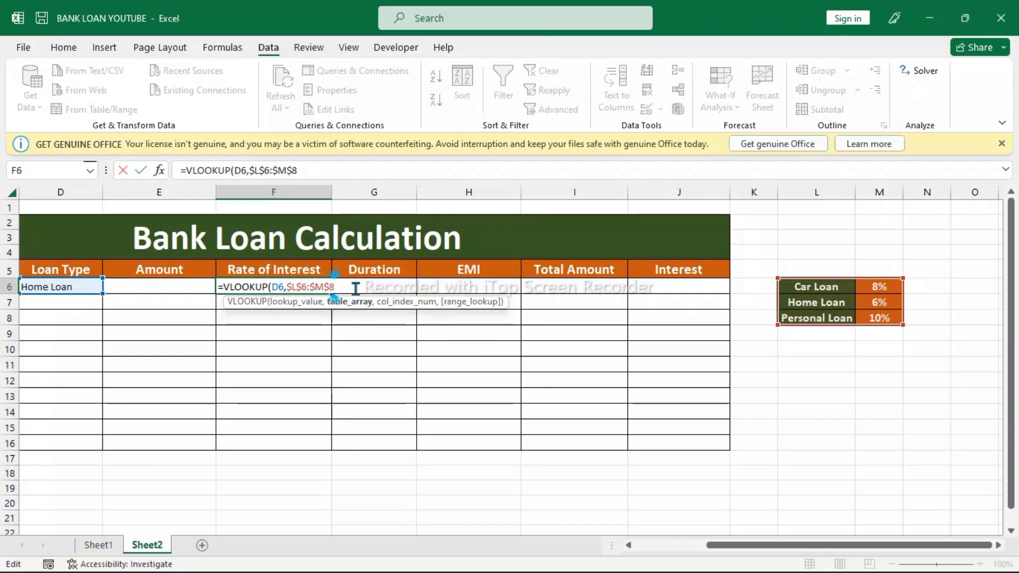
{"action": "type", "text": ","}
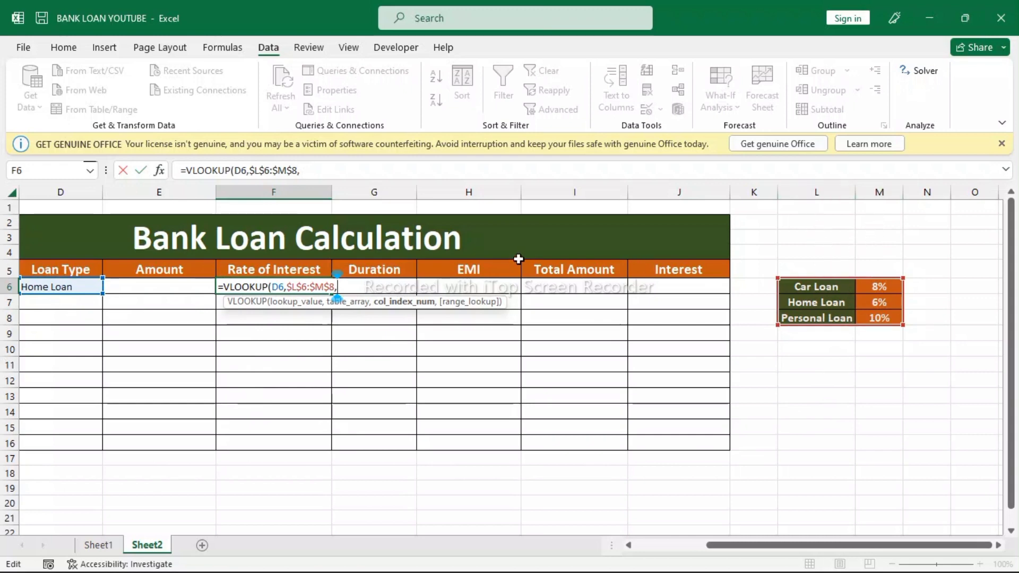
{"action": "type", "text": "2,"}
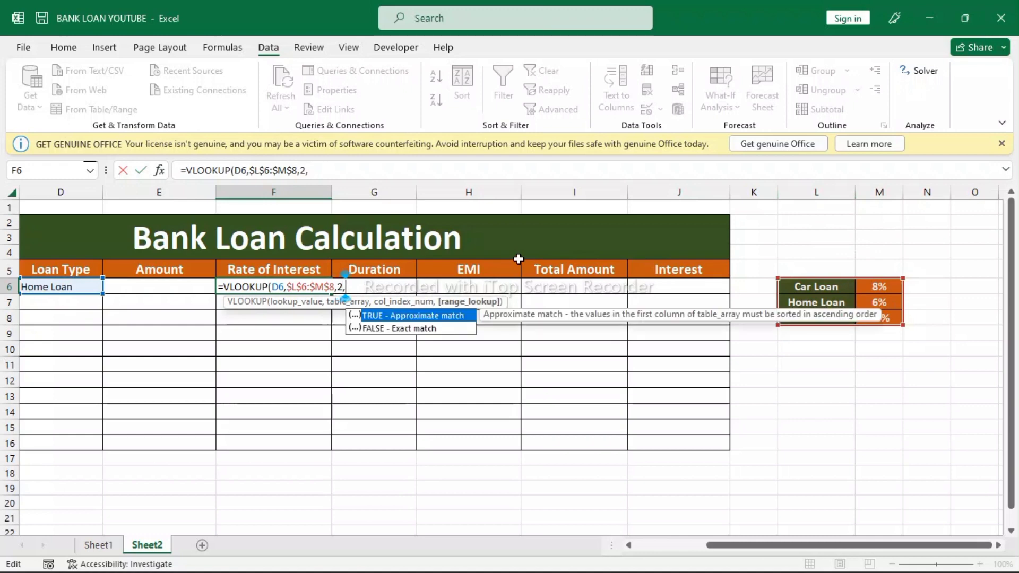
{"action": "type", "text": "0"}
{"action": "type", "text": ")"}
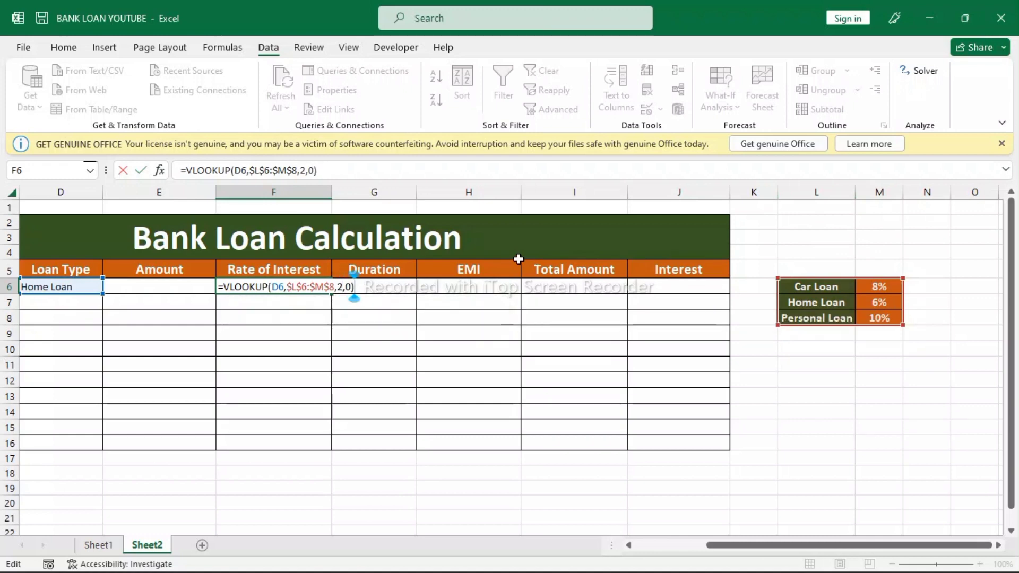
{"action": "key", "text": "Return"}
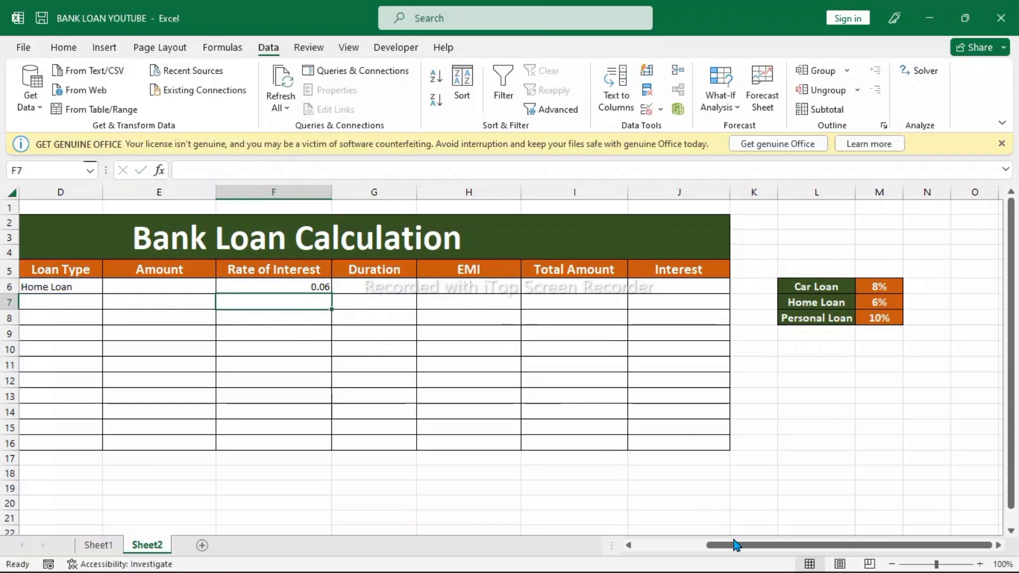
Apply Percentage number format to the Rate of Interest column F
{"action": "left_click_drag", "start_coordinate": [734, 545], "coordinate": [691, 545]}
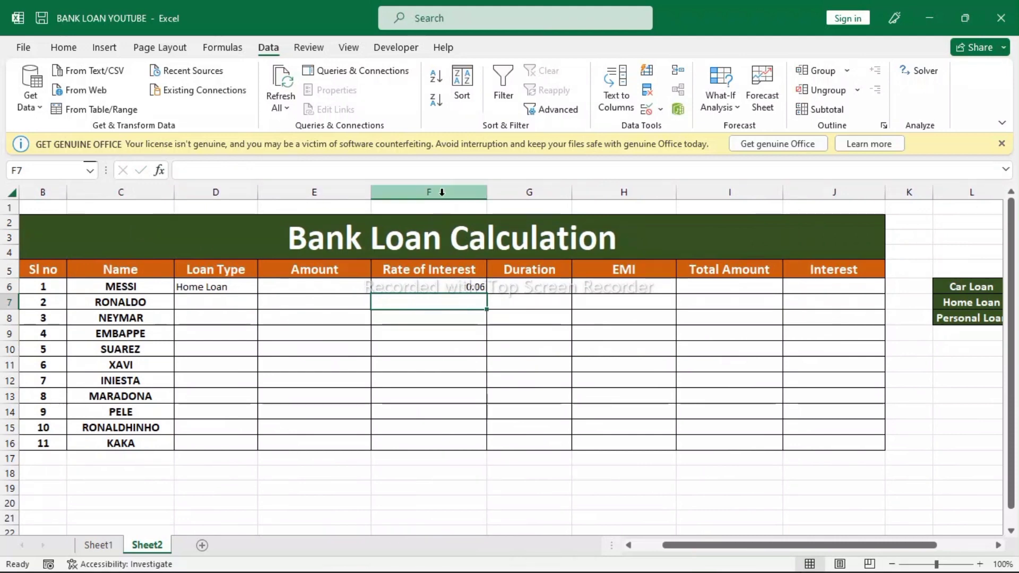
{"action": "left_click", "coordinate": [441, 192]}
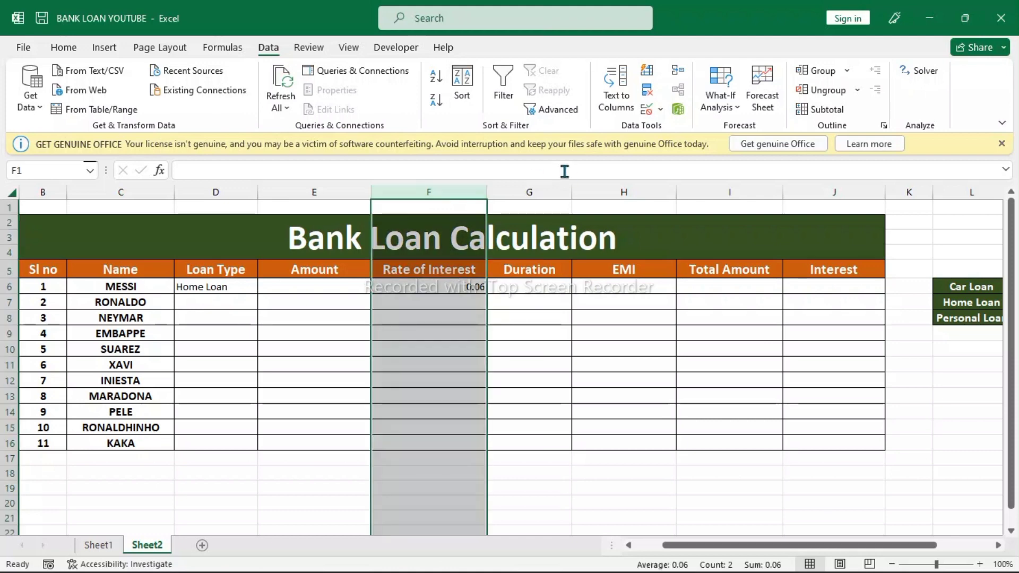
{"action": "left_click", "coordinate": [83, 52]}
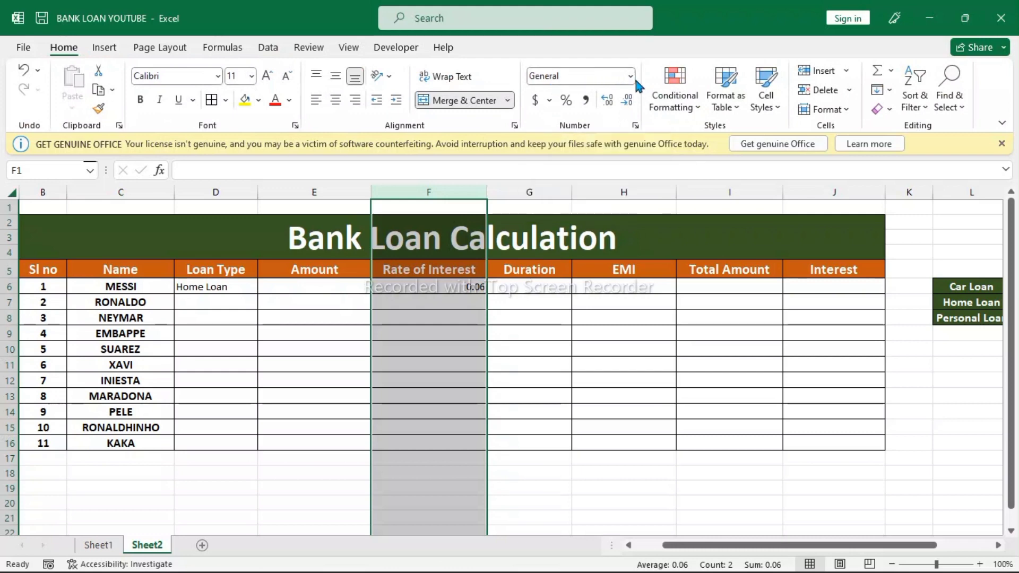
{"action": "left_click", "coordinate": [569, 103]}
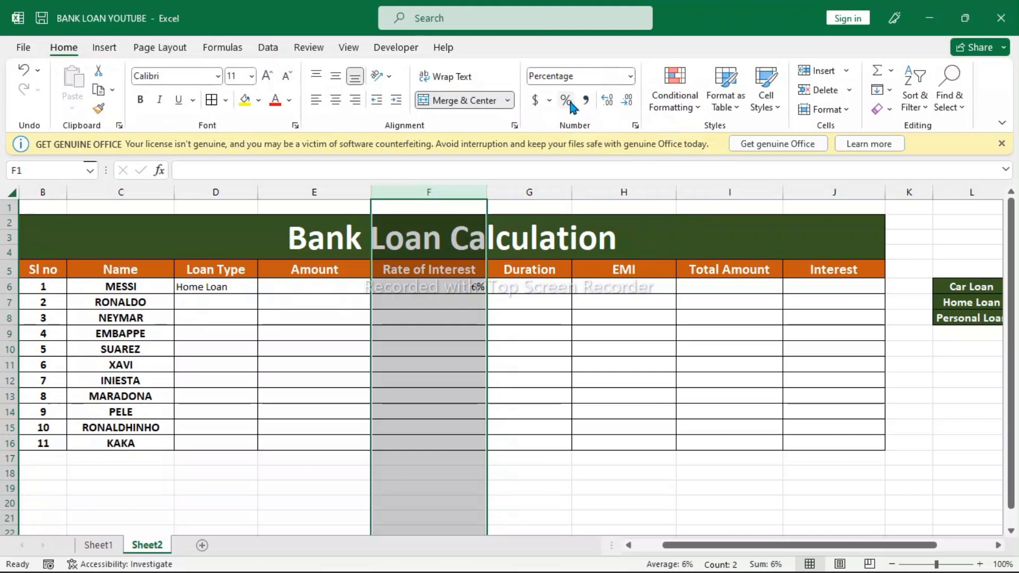
{"action": "left_click", "coordinate": [595, 517]}
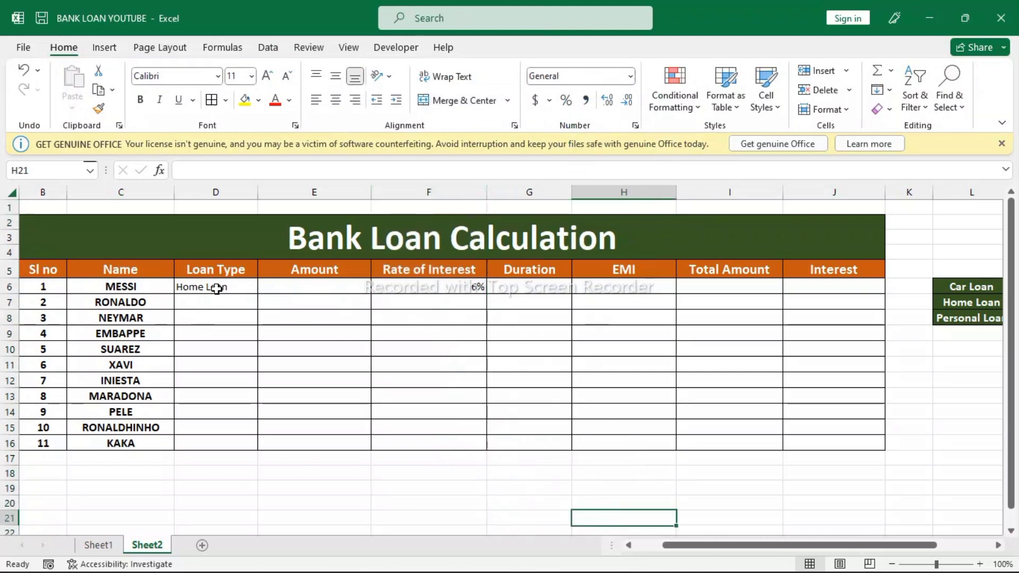
Centre, middle-align and bold the table body D6:J16
{"action": "mouse_move", "coordinate": [215, 287]}
{"action": "left_mouse_down"}
{"action": "mouse_move", "coordinate": [473, 371]}
{"action": "mouse_move", "coordinate": [833, 442]}
{"action": "left_mouse_up"}
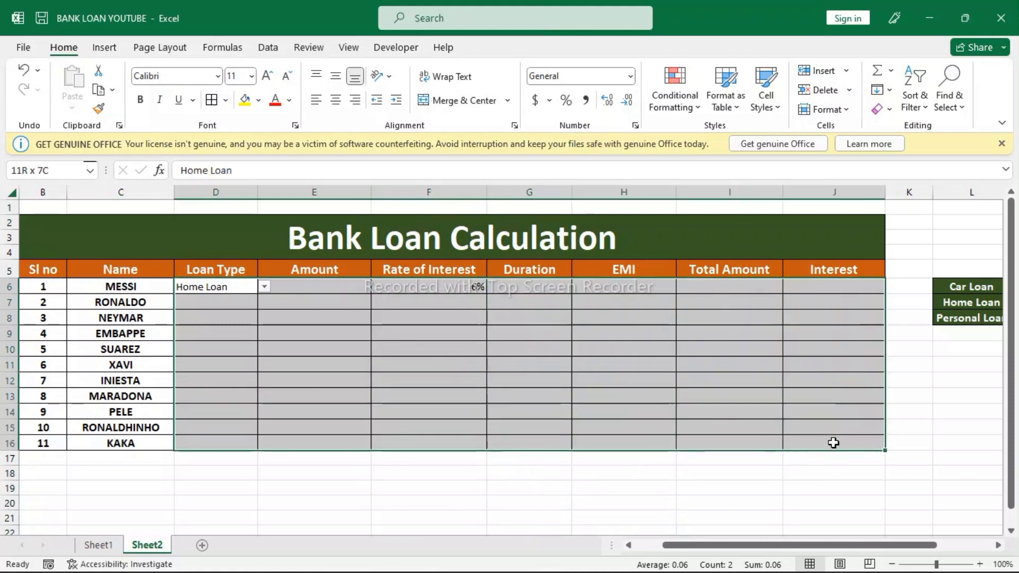
{"action": "left_click", "coordinate": [335, 100]}
{"action": "left_click", "coordinate": [335, 77]}
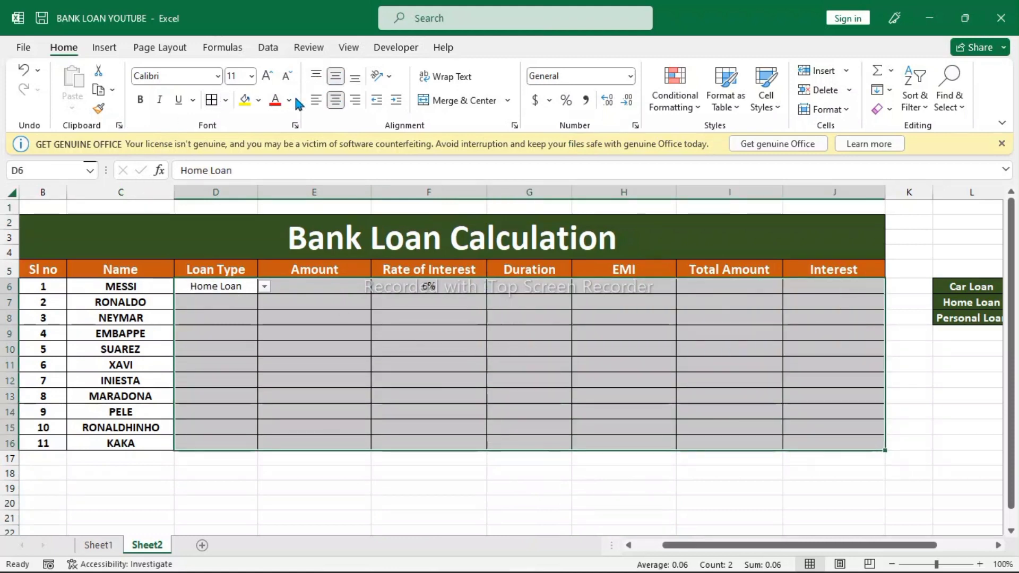
{"action": "left_click", "coordinate": [142, 102]}
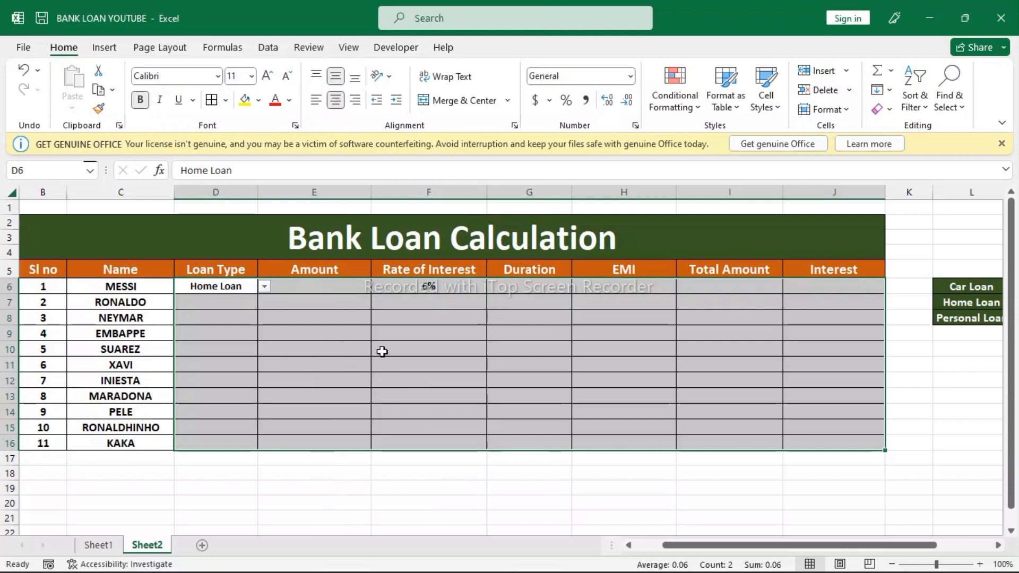
{"action": "left_click", "coordinate": [329, 512]}
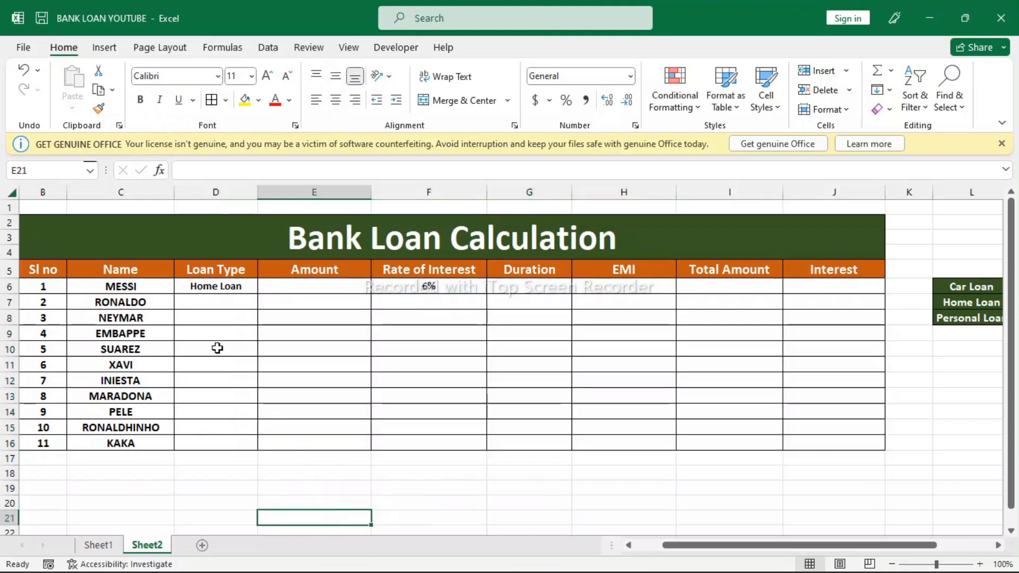
{"action": "left_click", "coordinate": [447, 292]}
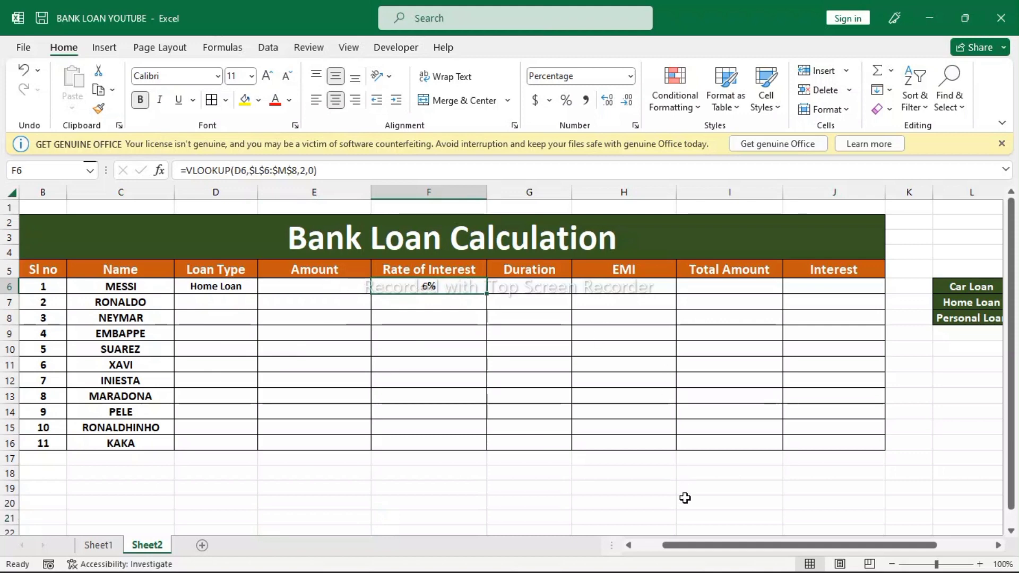
Switch D6 to Car Loan (8%) and fill F6's rate lookup down to F16
{"action": "left_click_drag", "start_coordinate": [690, 547], "coordinate": [718, 552]}
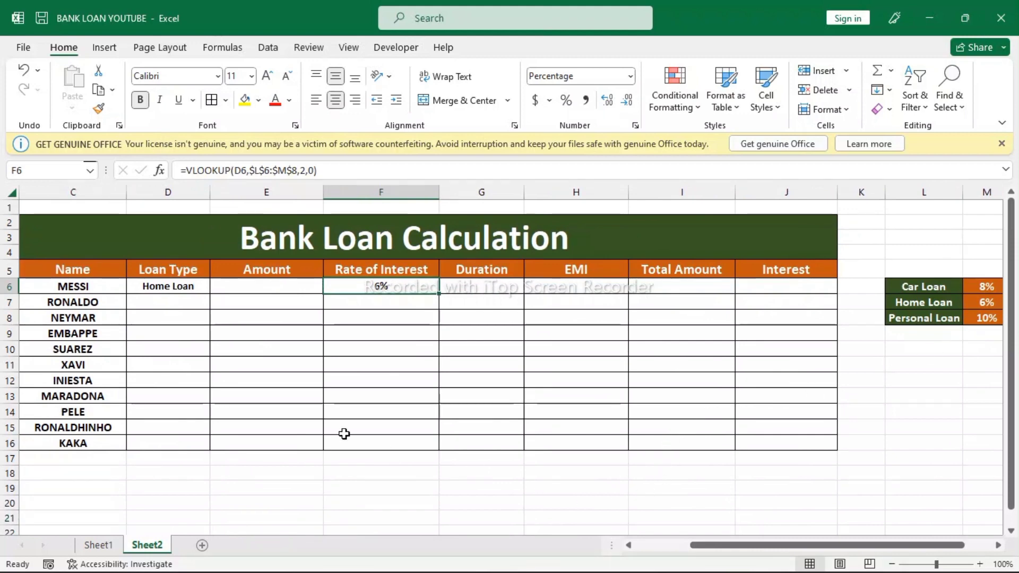
{"action": "left_click", "coordinate": [200, 287]}
{"action": "left_click", "coordinate": [217, 286]}
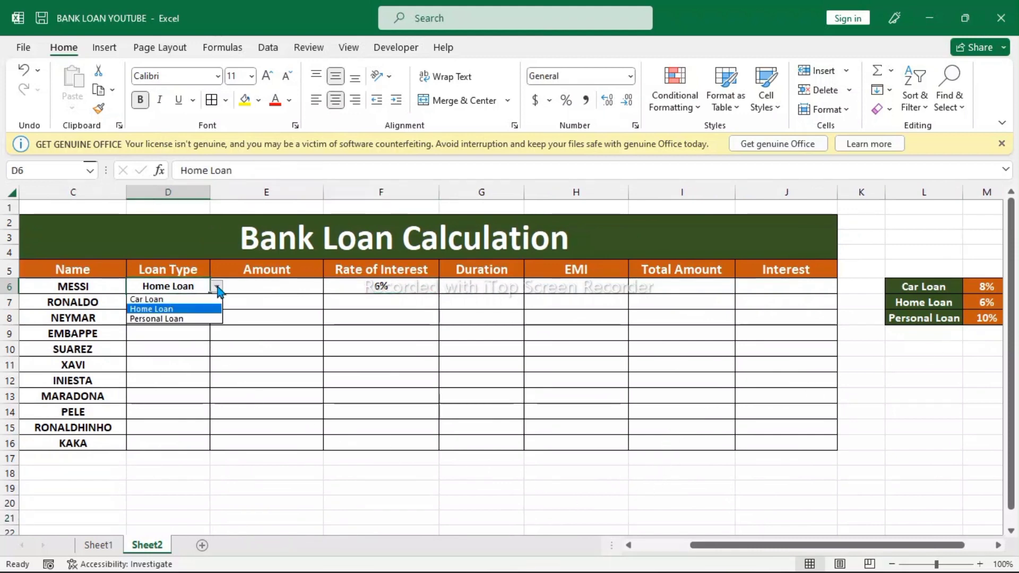
{"action": "left_click", "coordinate": [203, 297]}
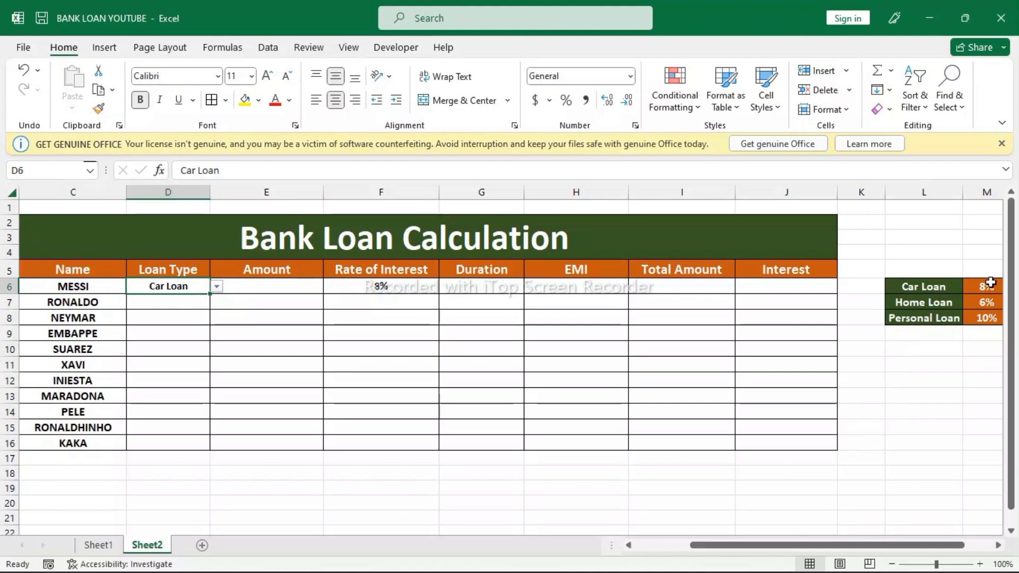
{"action": "left_click_drag", "start_coordinate": [762, 545], "coordinate": [709, 545]}
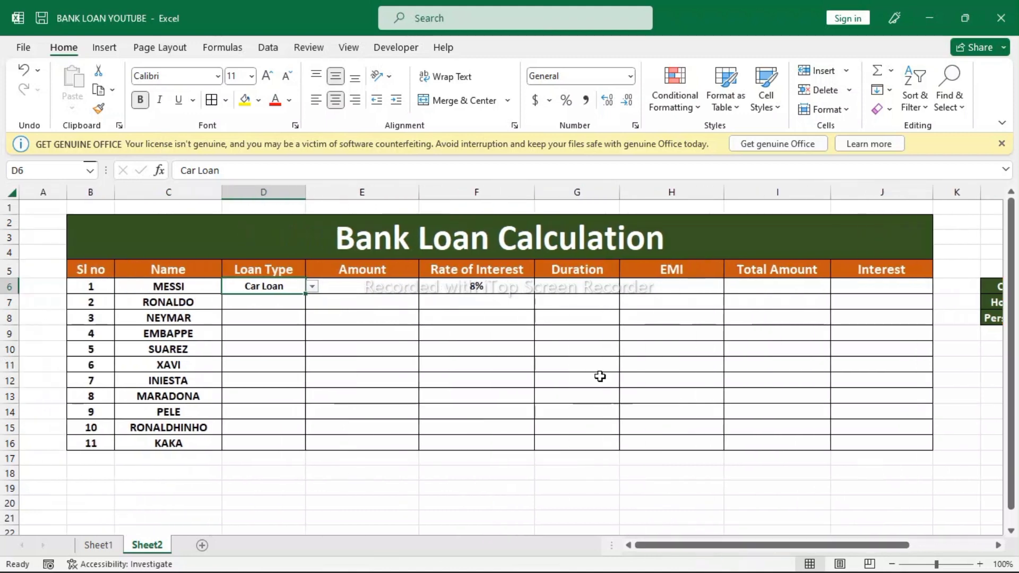
{"action": "left_click", "coordinate": [519, 291]}
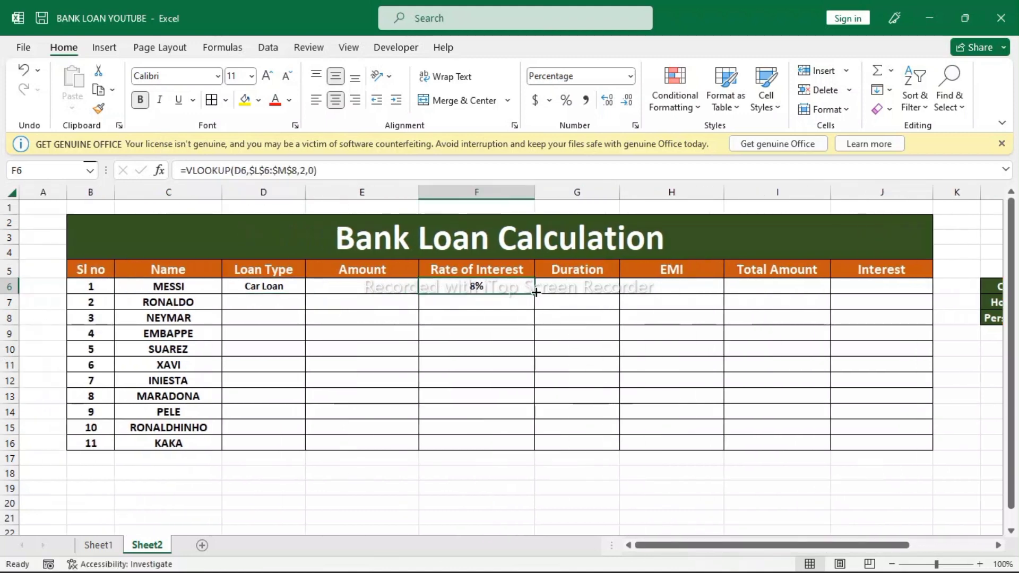
{"action": "double_click", "coordinate": [535, 293]}
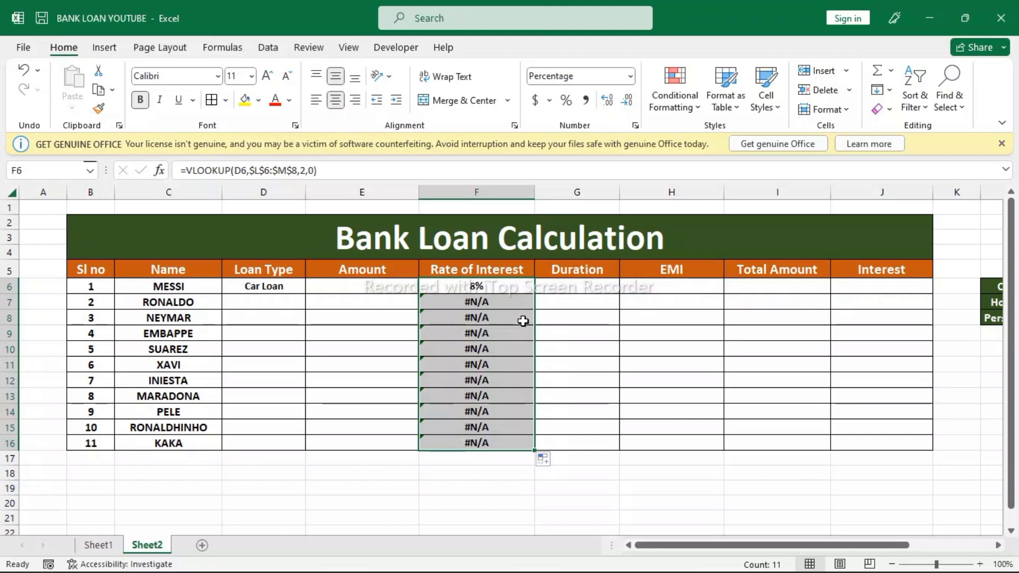
Change F6's rate lookup to =IFERROR(VLOOKUP(D6,$L$6:$M$8,2,0),"")
{"action": "left_click", "coordinate": [515, 284]}
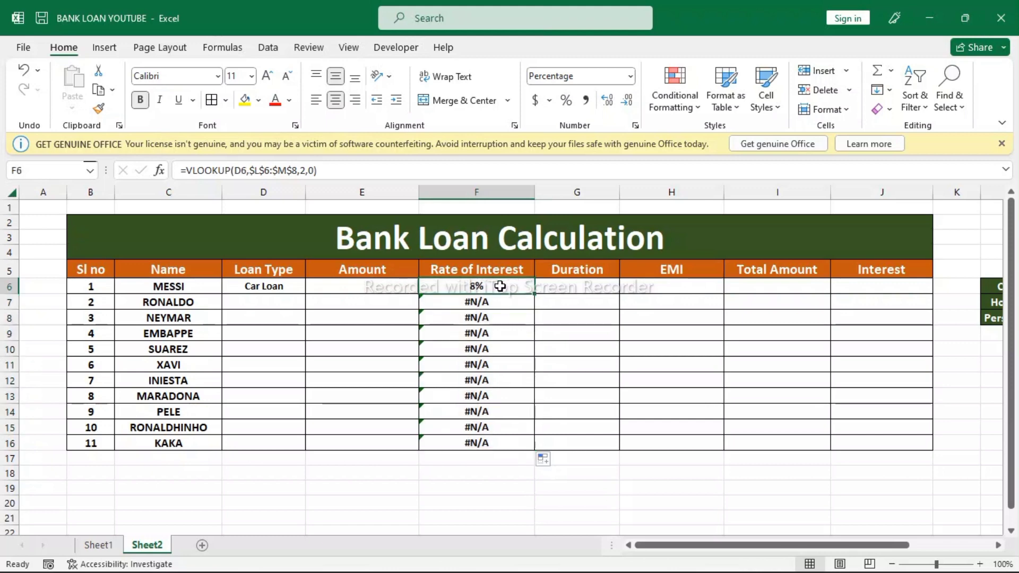
{"action": "double_click", "coordinate": [500, 287]}
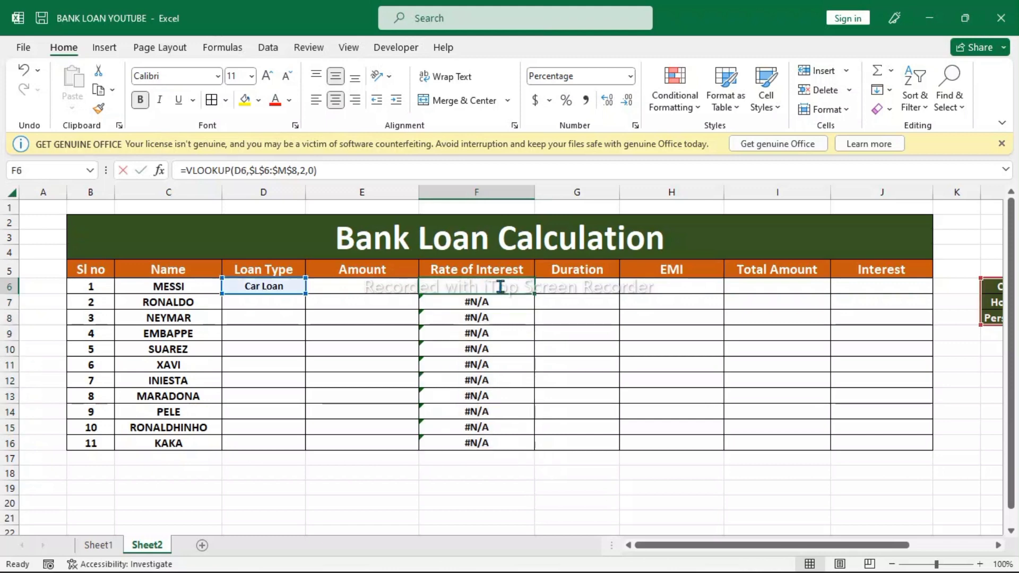
{"action": "left_click", "coordinate": [185, 171]}
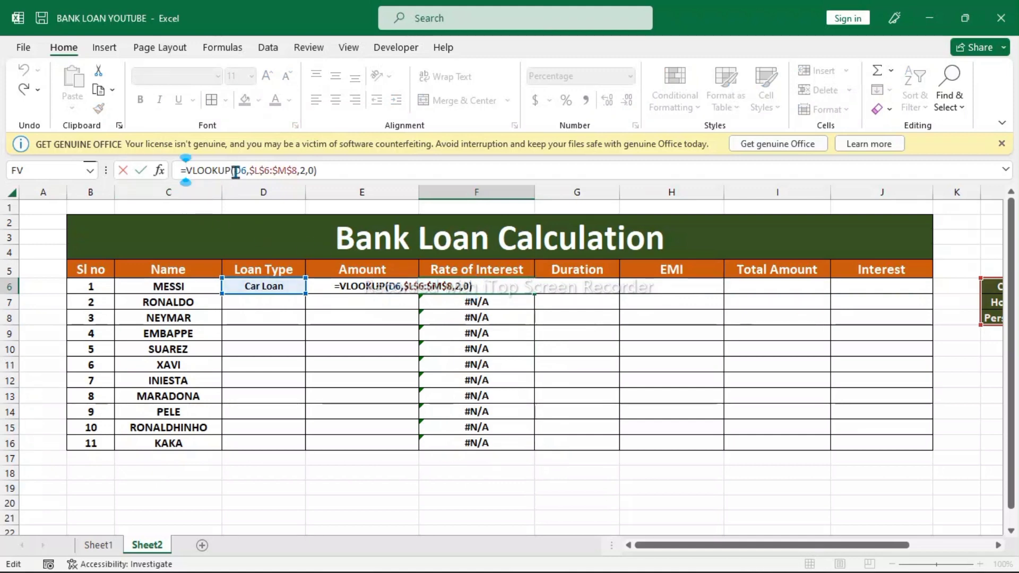
{"action": "type", "text": "if"}
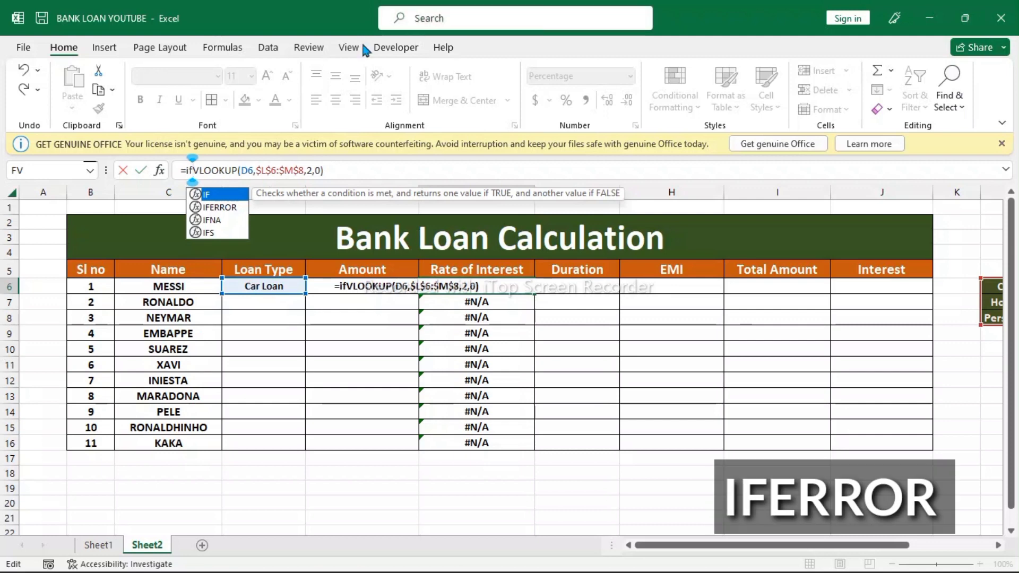
{"action": "left_click", "coordinate": [227, 207]}
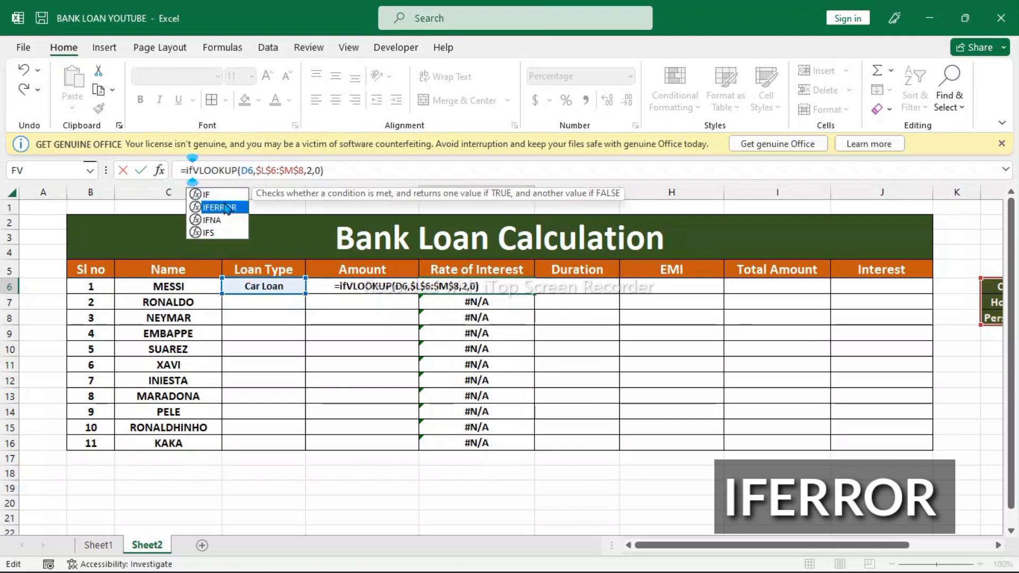
{"action": "double_click", "coordinate": [227, 207]}
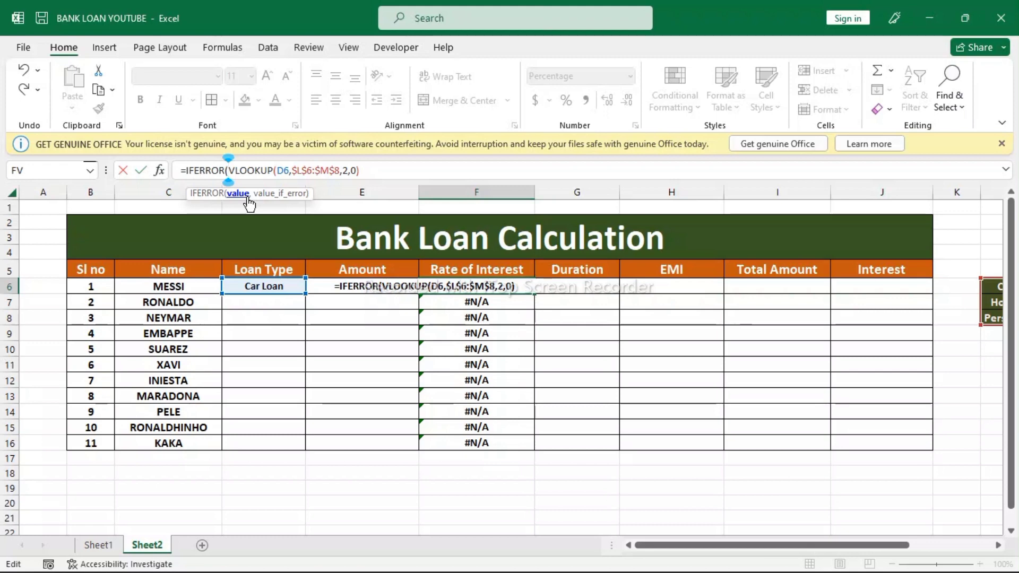
{"action": "left_click", "coordinate": [380, 169]}
{"action": "type", "text": ","}
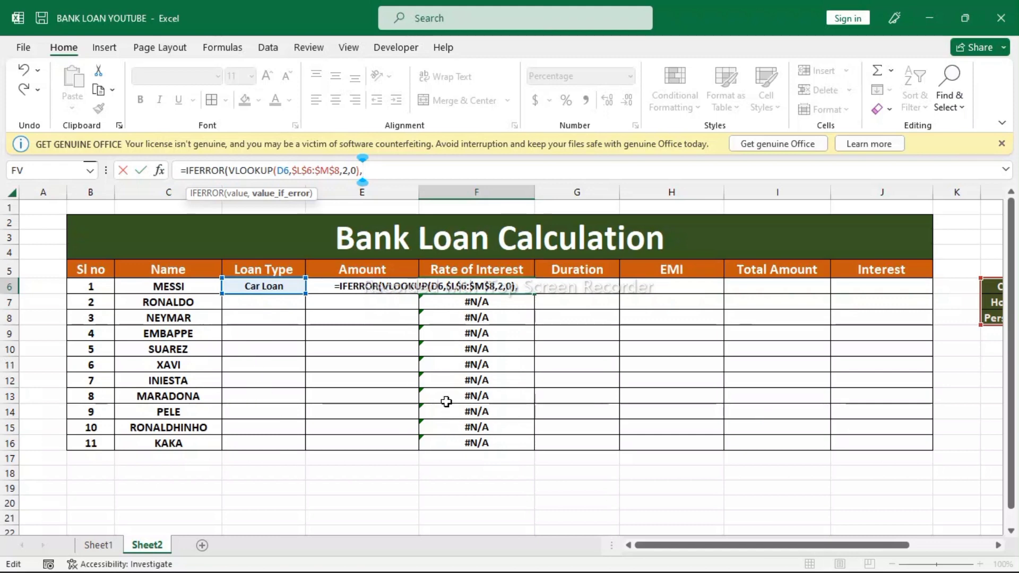
{"action": "type", "text": "\"\""}
{"action": "type", "text": ")"}
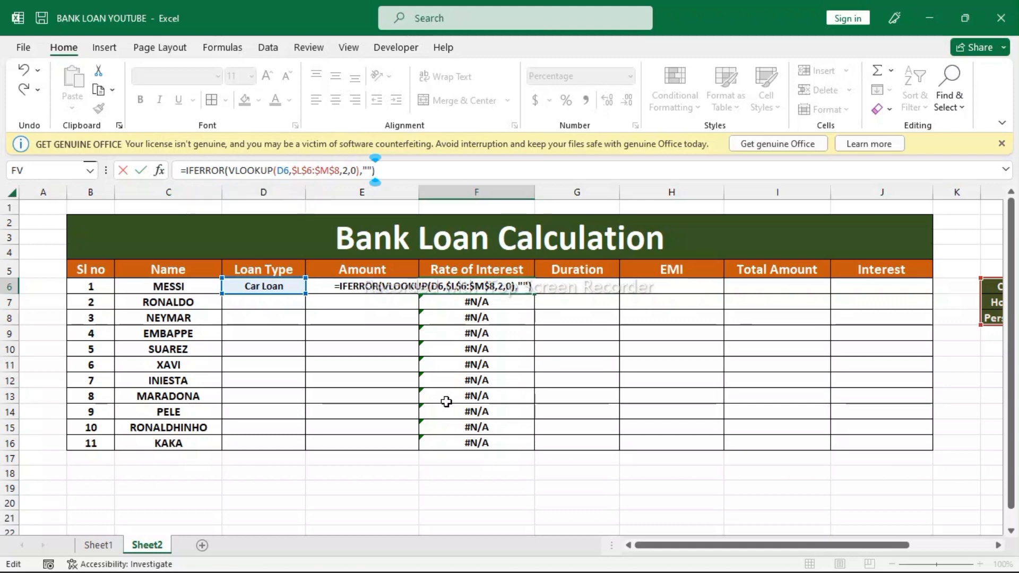
{"action": "key", "text": "Return"}
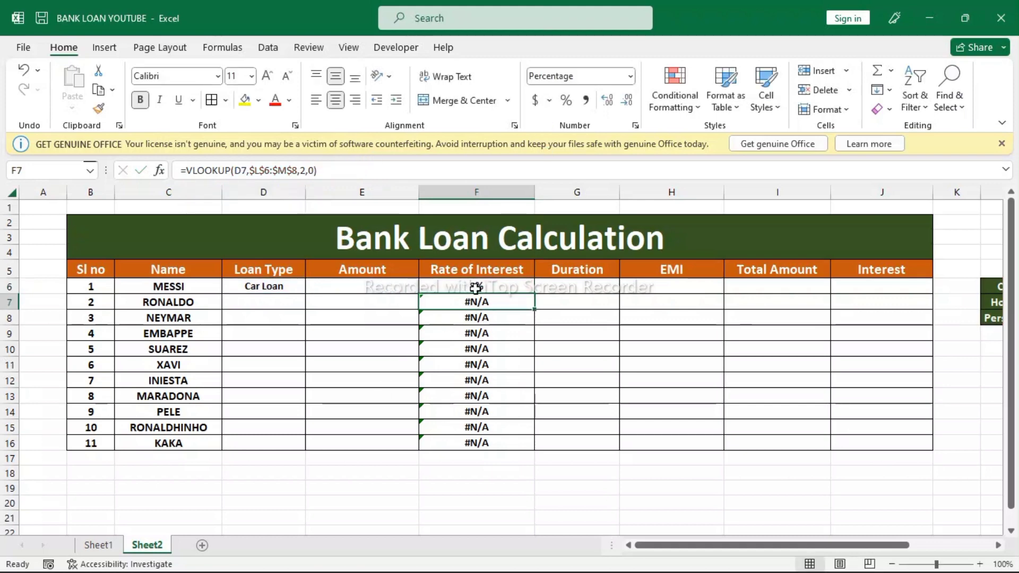
Fill the IFERROR rate formula down column F to F16
{"action": "left_click", "coordinate": [472, 291]}
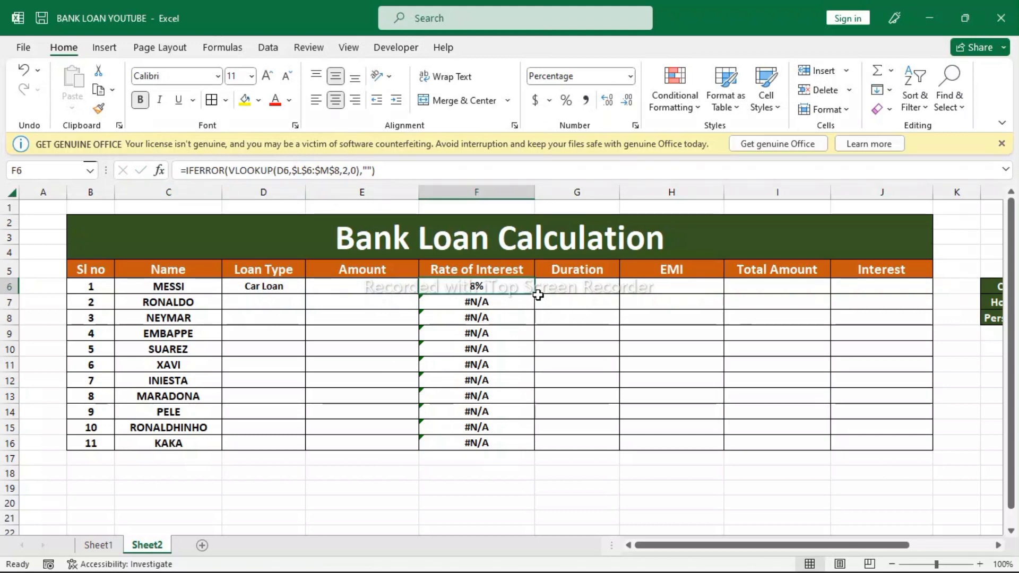
{"action": "double_click", "coordinate": [535, 294]}
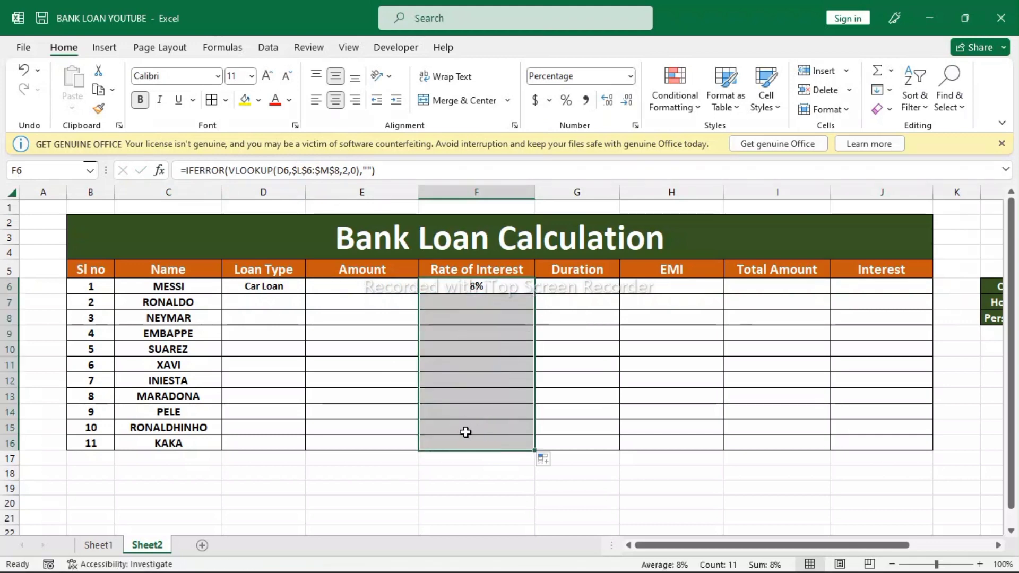
{"action": "left_click", "coordinate": [456, 472]}
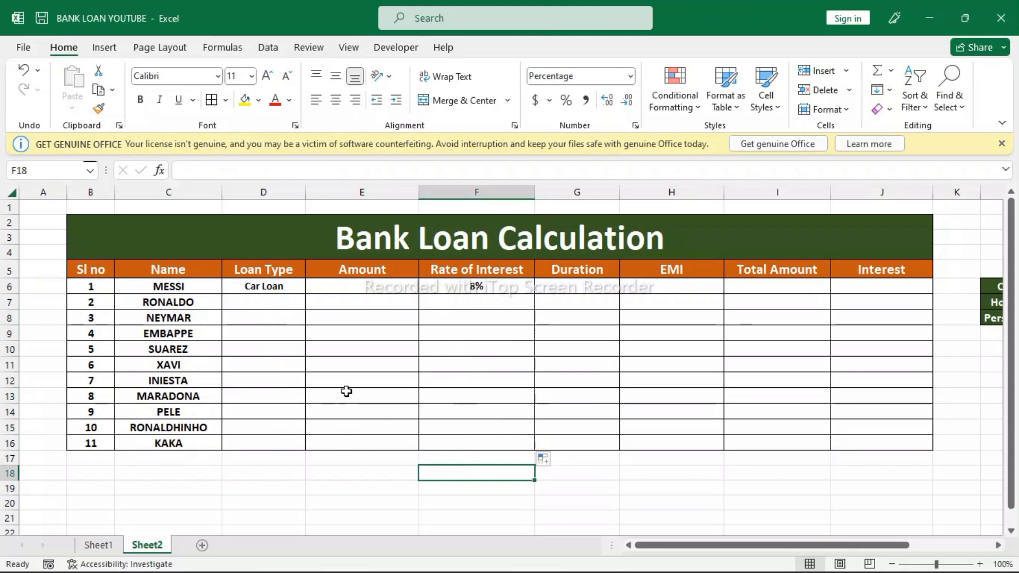
Clear the Home Loan type from D7, leaving only the Car Loan row filled
{"action": "left_click", "coordinate": [233, 301]}
{"action": "left_click", "coordinate": [312, 303]}
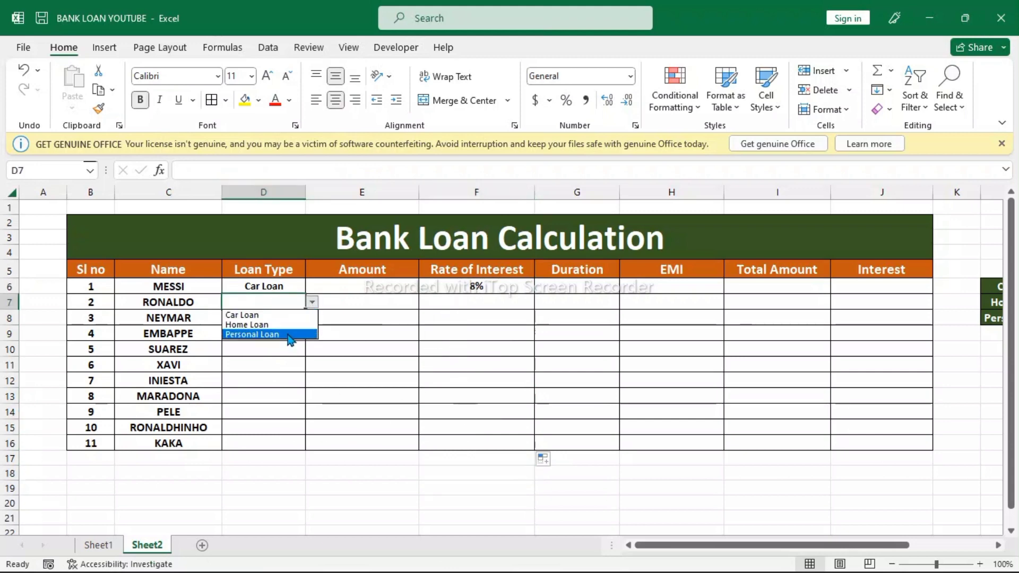
{"action": "left_click", "coordinate": [263, 325]}
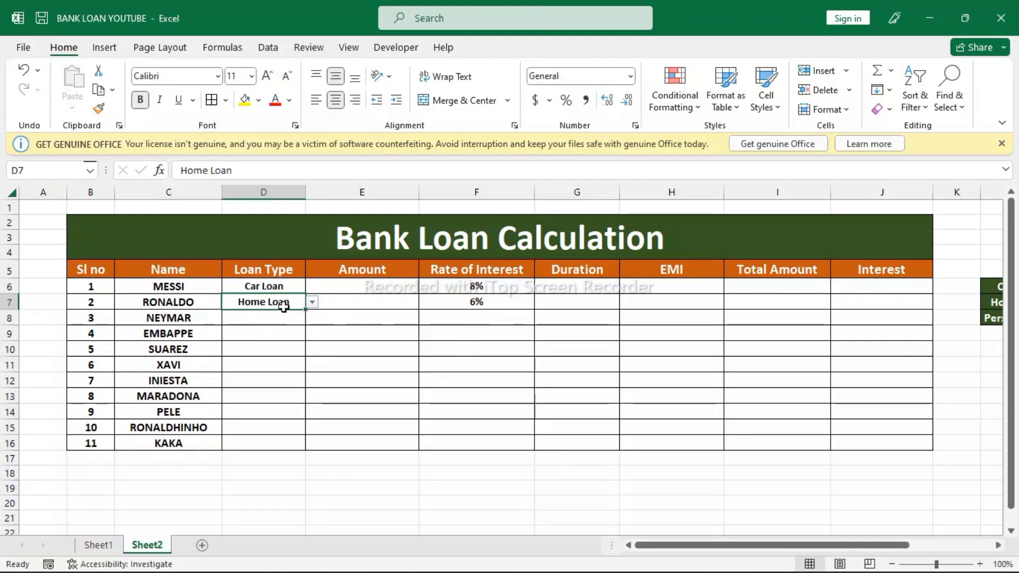
{"action": "key", "text": "Delete"}
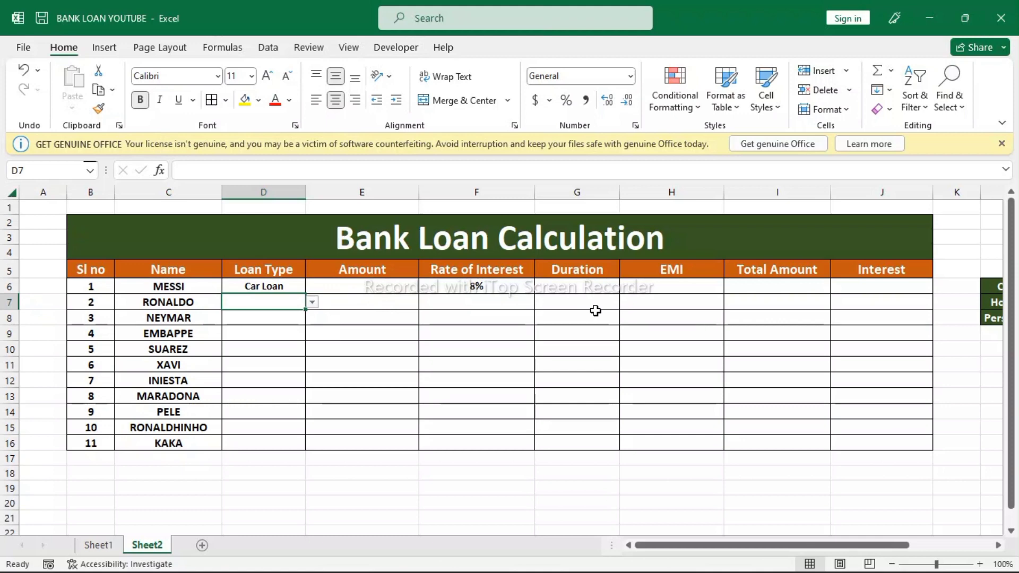
{"action": "left_click", "coordinate": [649, 290]}
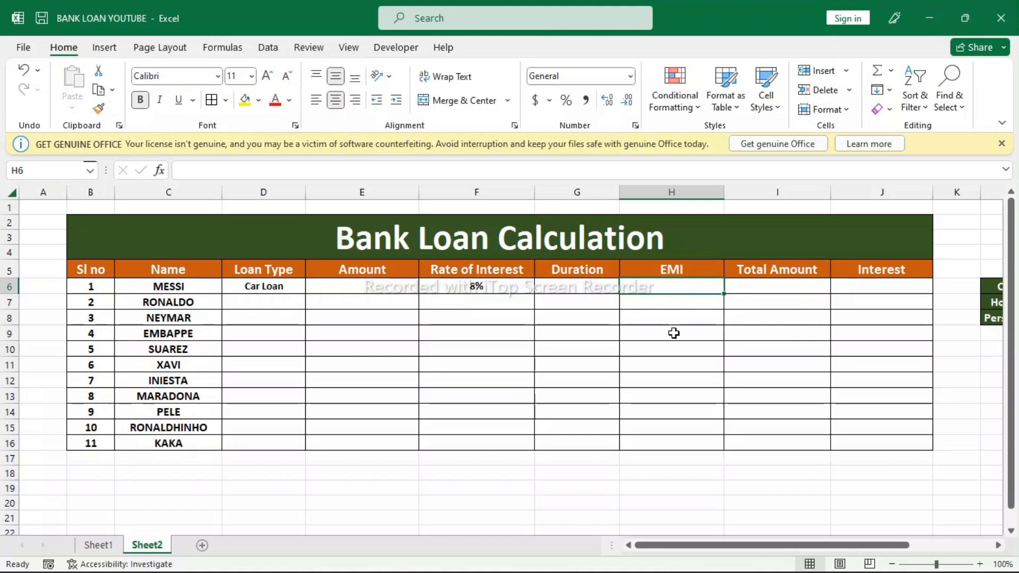
Enter 500000 as the first loan's amount and 4 as its duration, then begin =PMT in H6
{"action": "left_click", "coordinate": [403, 286]}
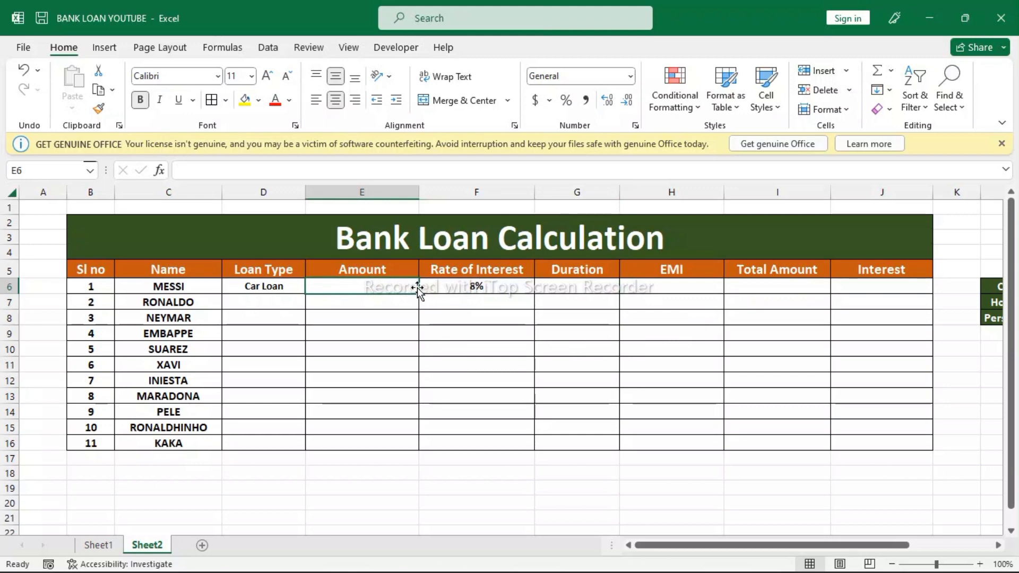
{"action": "type", "text": "5"}
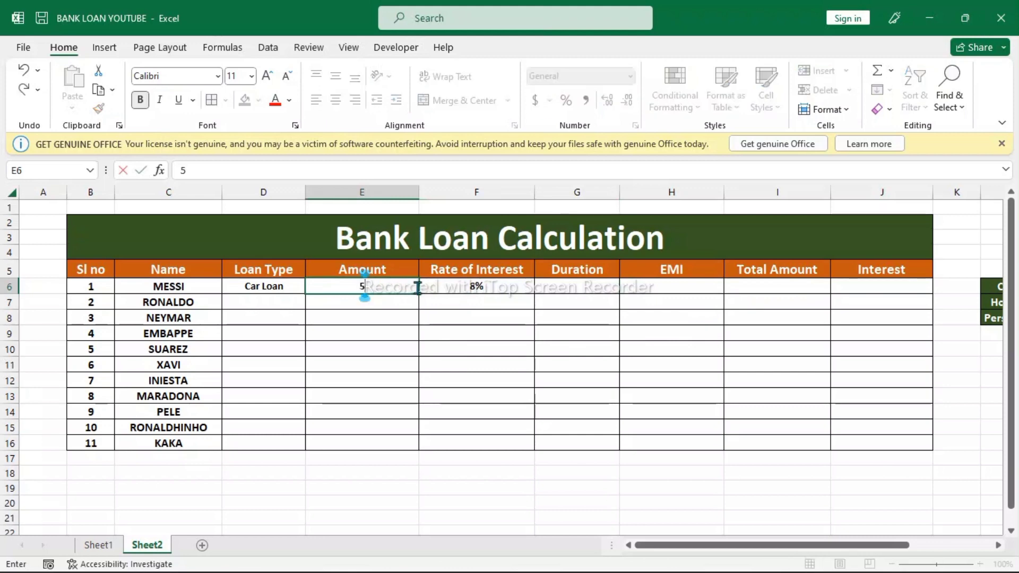
{"action": "type", "text": "00000"}
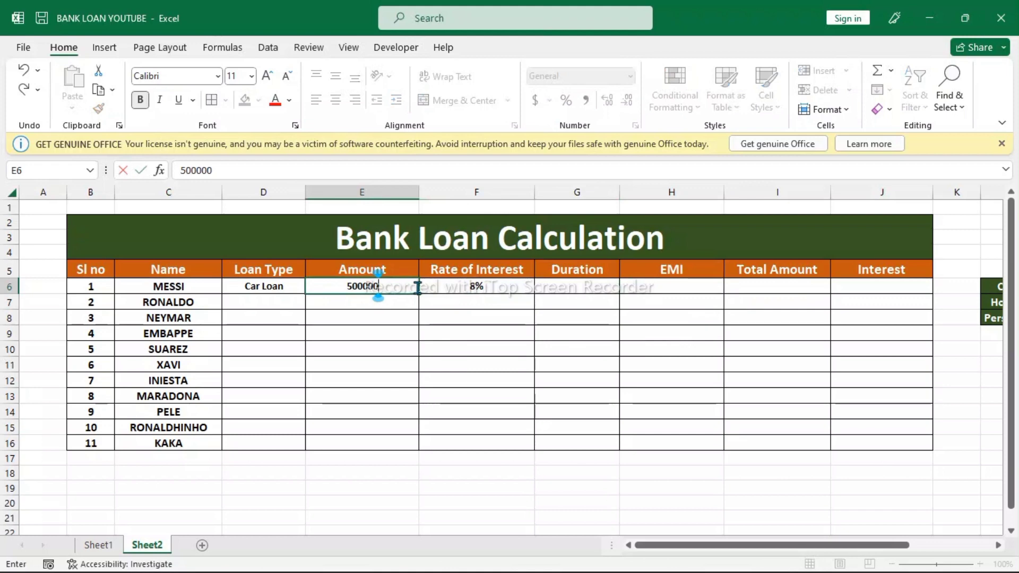
{"action": "key", "text": "Return"}
{"action": "left_click", "coordinate": [565, 291]}
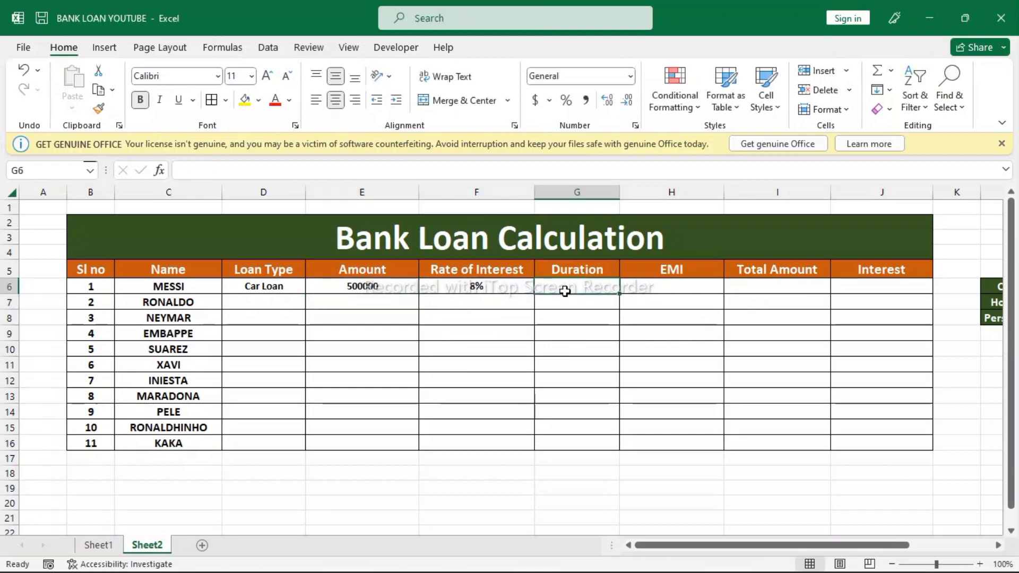
{"action": "type", "text": "4"}
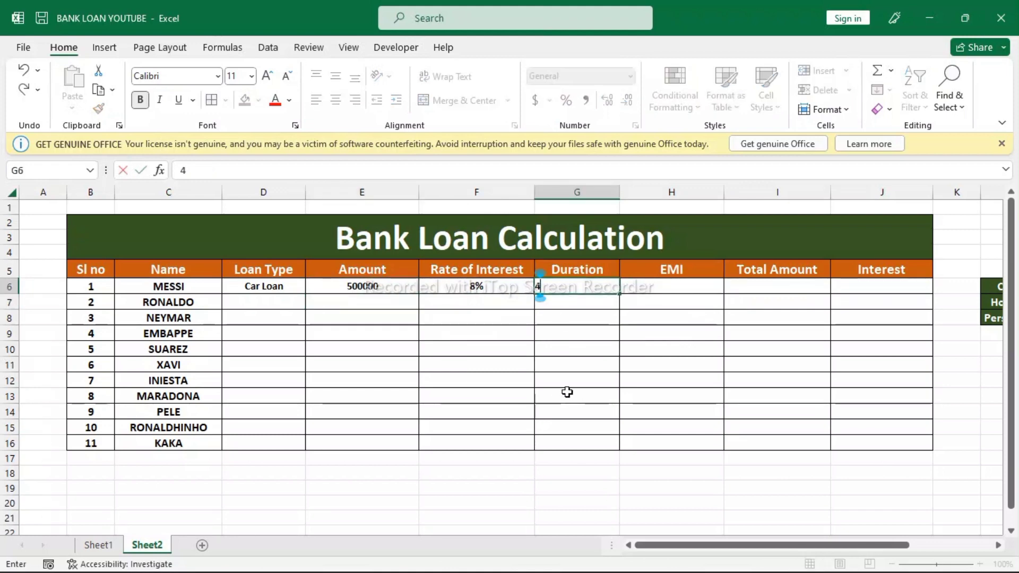
{"action": "left_click", "coordinate": [553, 517]}
{"action": "left_click", "coordinate": [677, 285]}
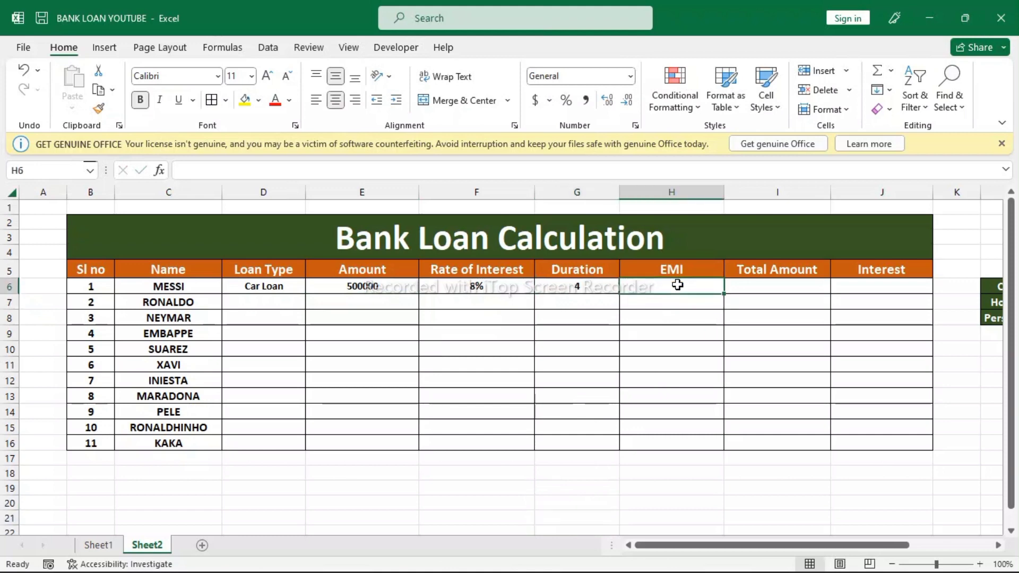
{"action": "type", "text": "="}
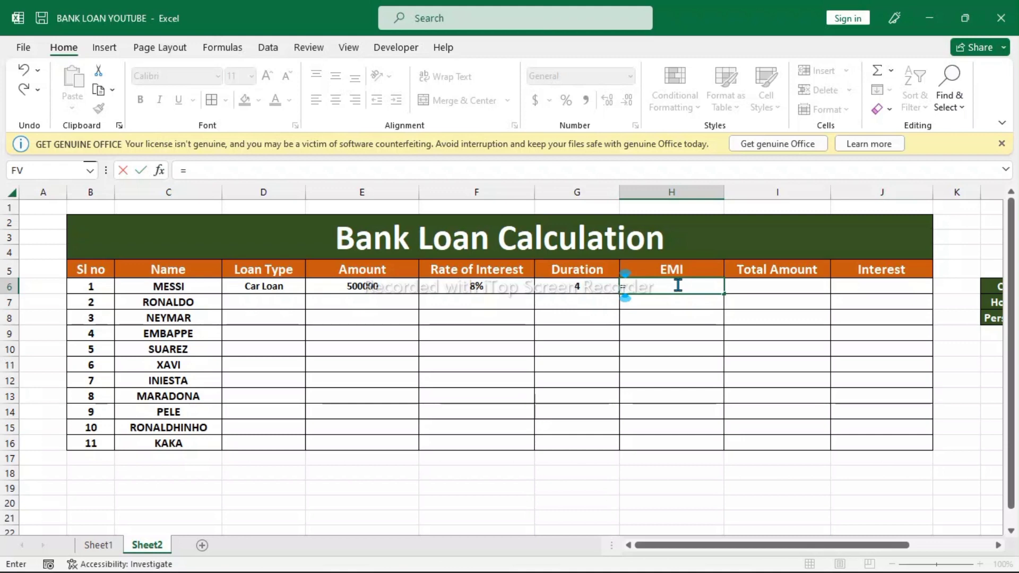
{"action": "type", "text": "pm"}
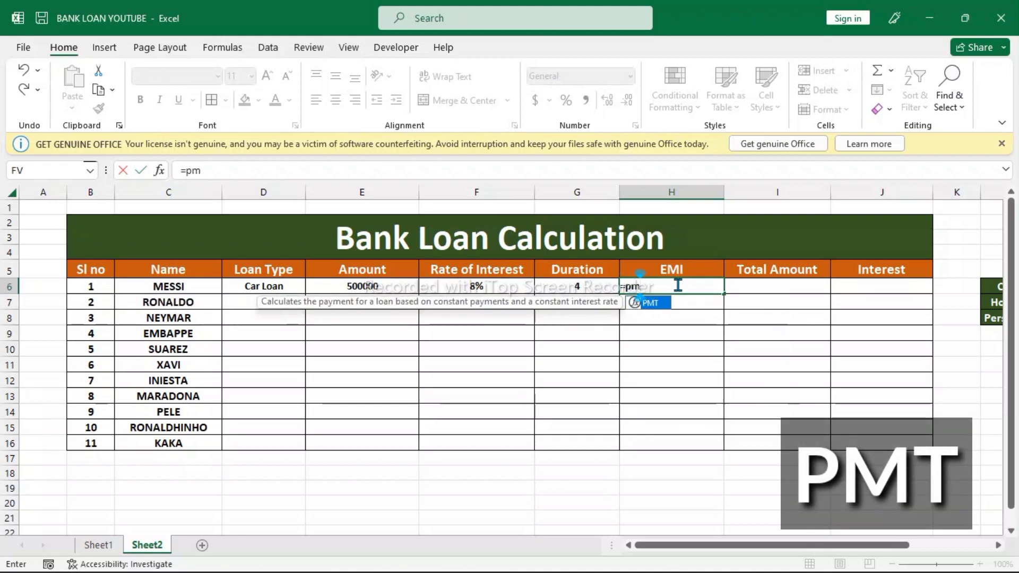
{"action": "type", "text": "t"}
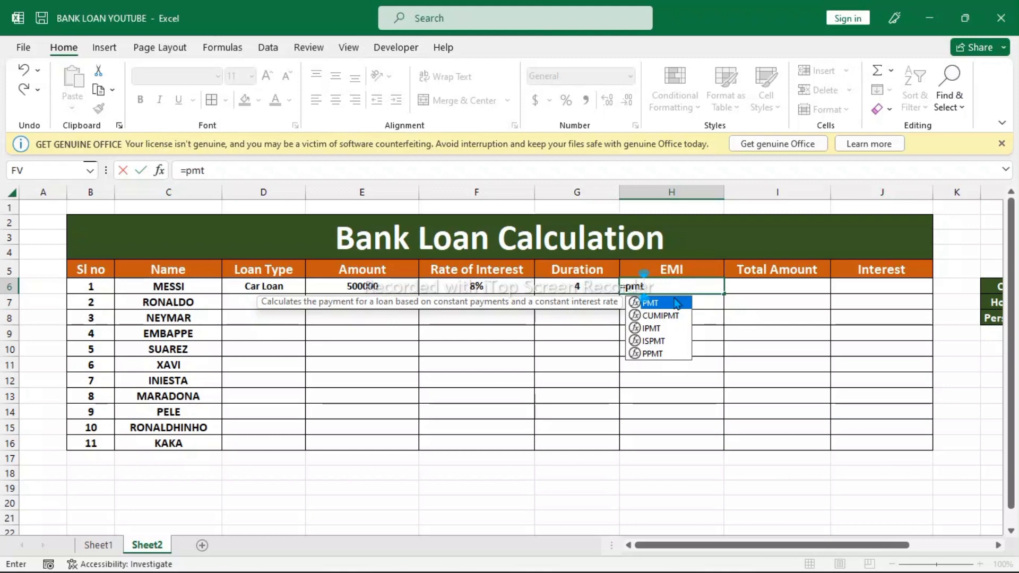
Insert PMT into H6's formula with F6 as its rate argument
{"action": "double_click", "coordinate": [658, 303]}
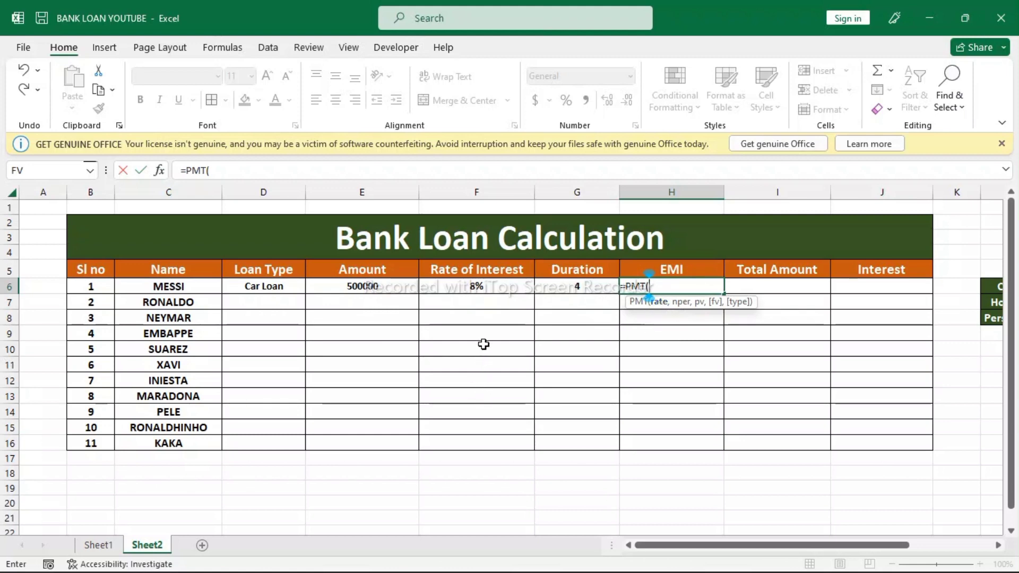
{"action": "left_click", "coordinate": [493, 286]}
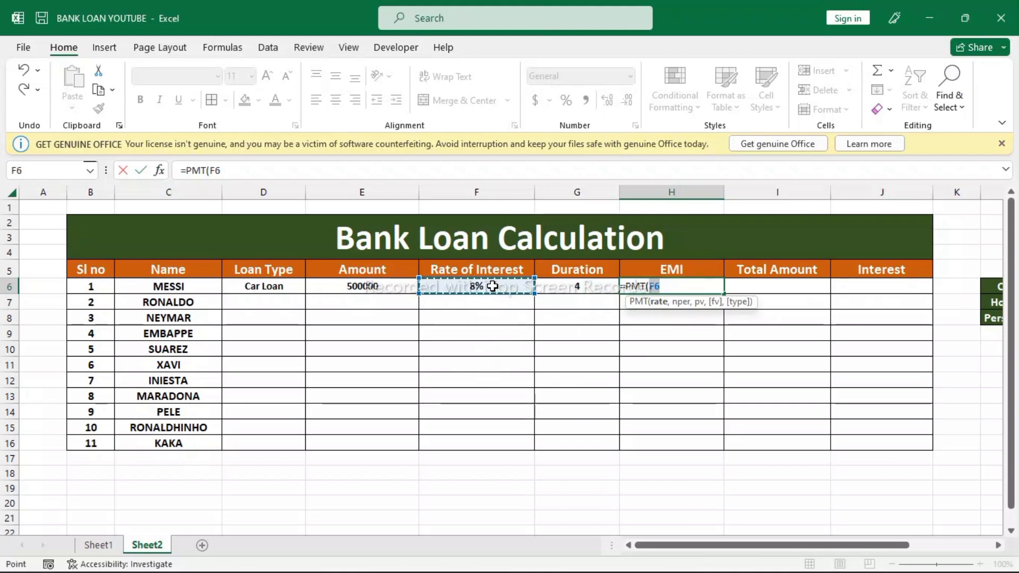
Complete H6 as =PMT(F6/12,G6*12,E6), giving an EMI of ($12,206.46)
{"action": "left_click", "coordinate": [663, 289]}
{"action": "type", "text": "/12"}
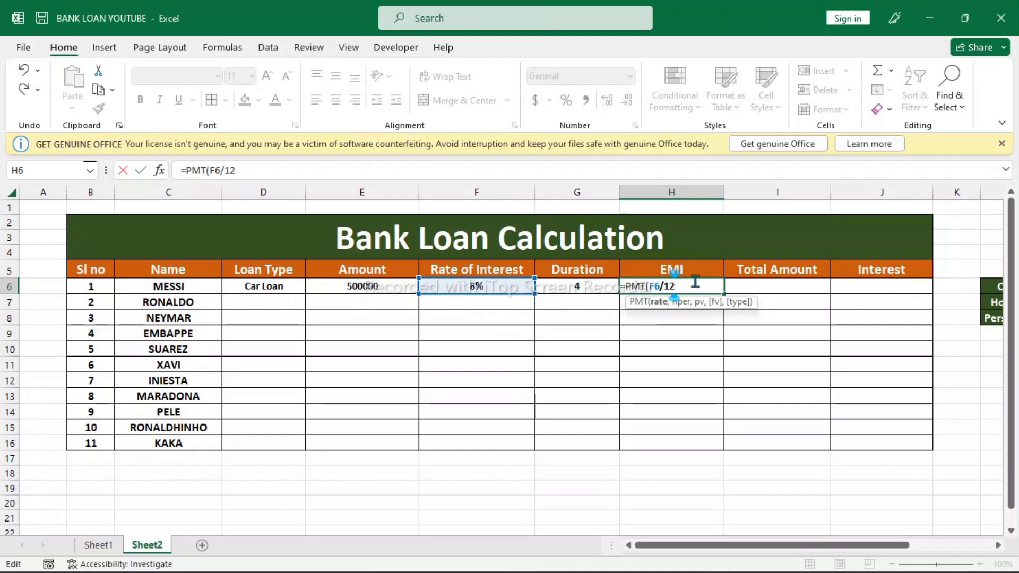
{"action": "type", "text": ","}
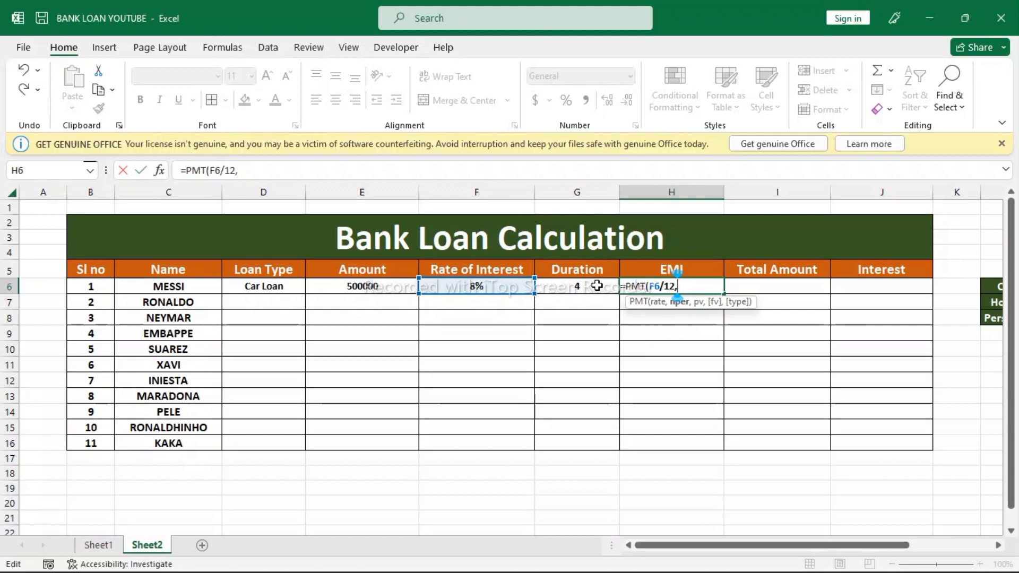
{"action": "left_click", "coordinate": [595, 286]}
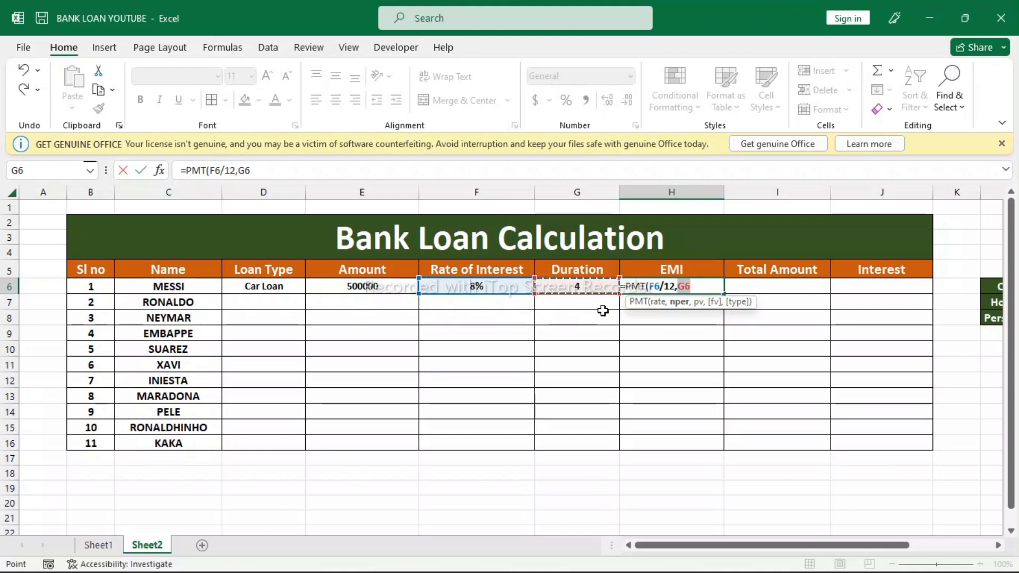
{"action": "type", "text": "*12"}
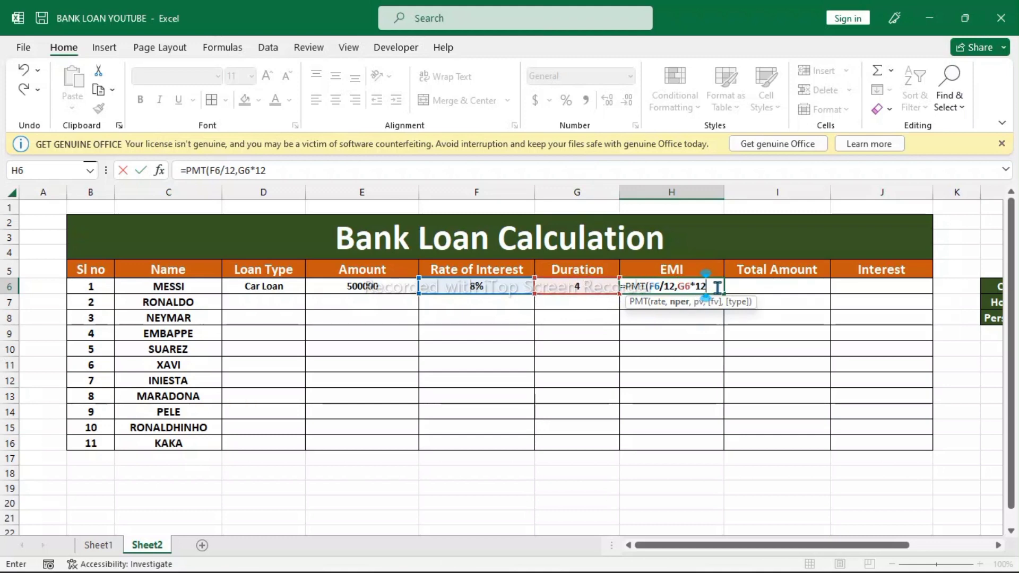
{"action": "type", "text": ","}
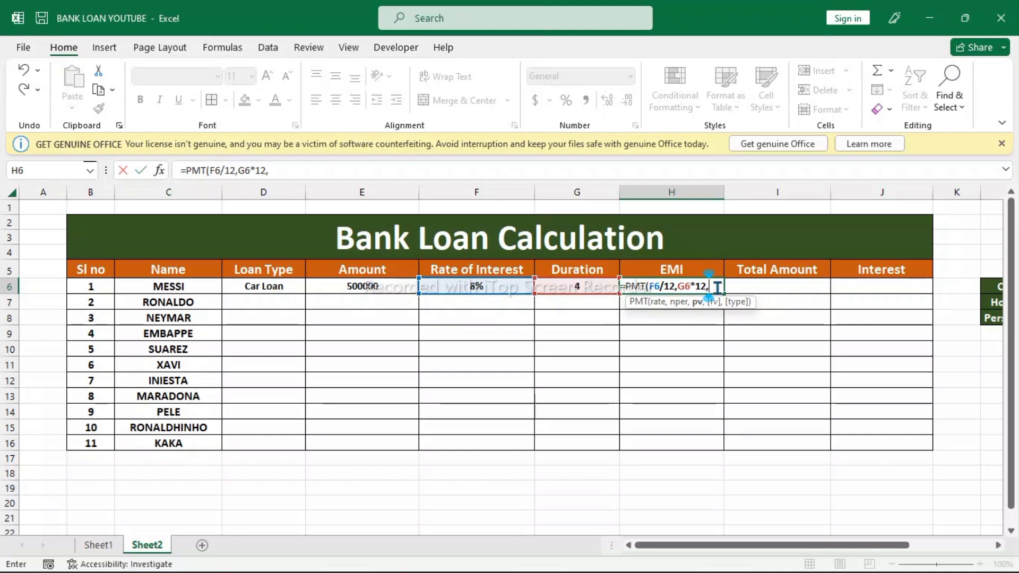
{"action": "left_click", "coordinate": [357, 286]}
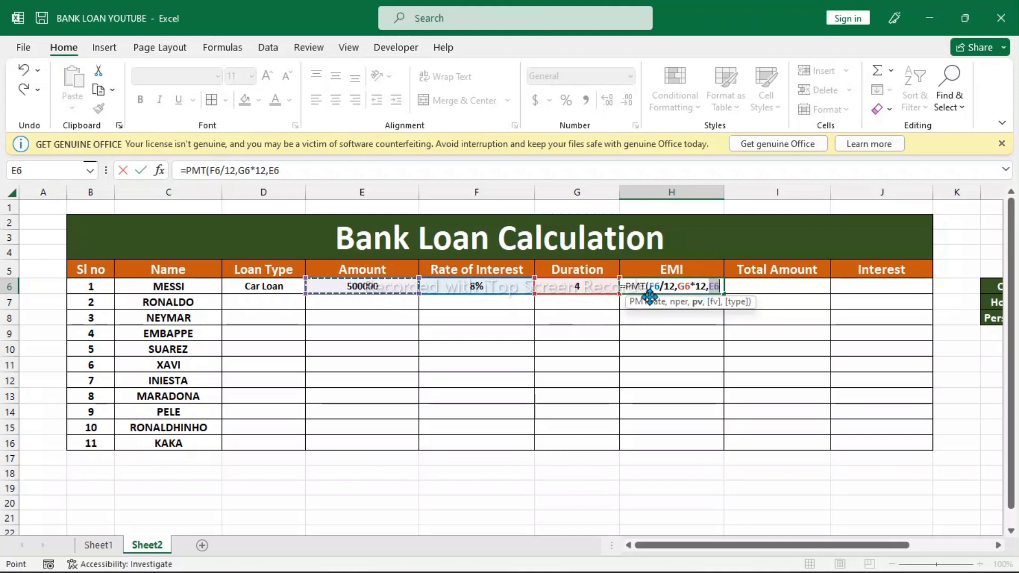
{"action": "type", "text": ")"}
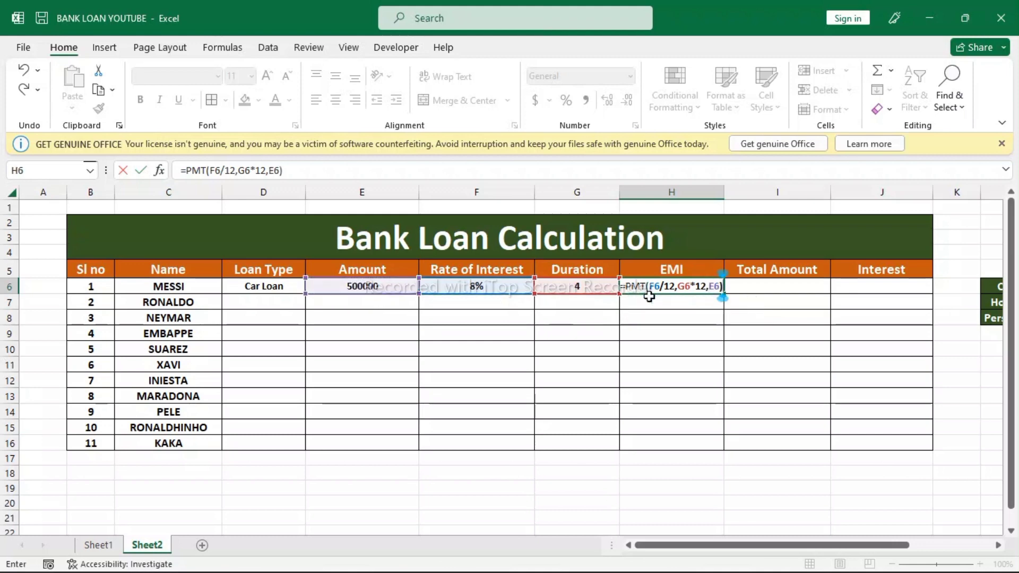
{"action": "key", "text": "Return"}
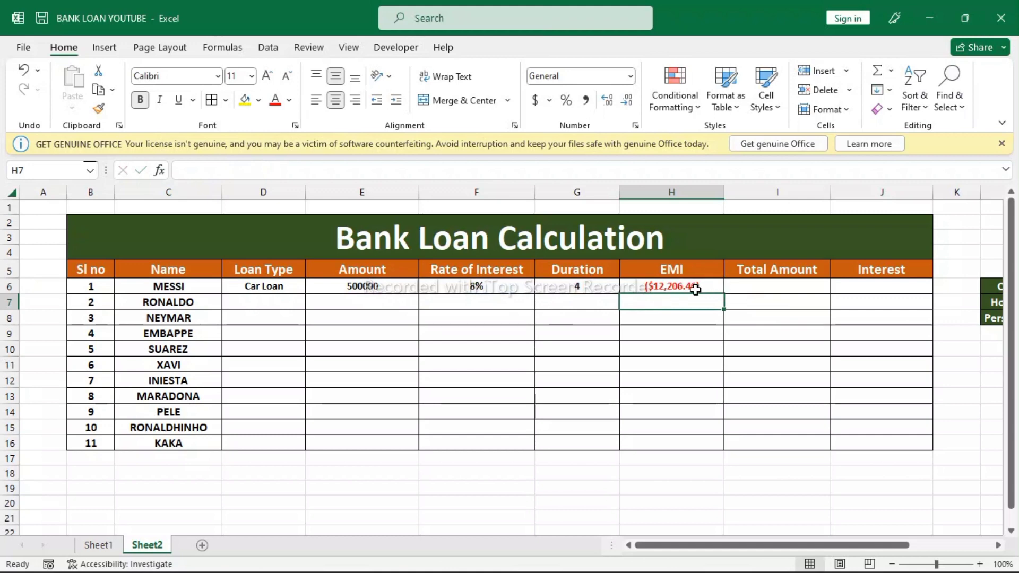
Negate H6's formula to =-PMT(F6/12,G6*12,E6) so the EMI shows as positive
{"action": "left_click", "coordinate": [657, 287]}
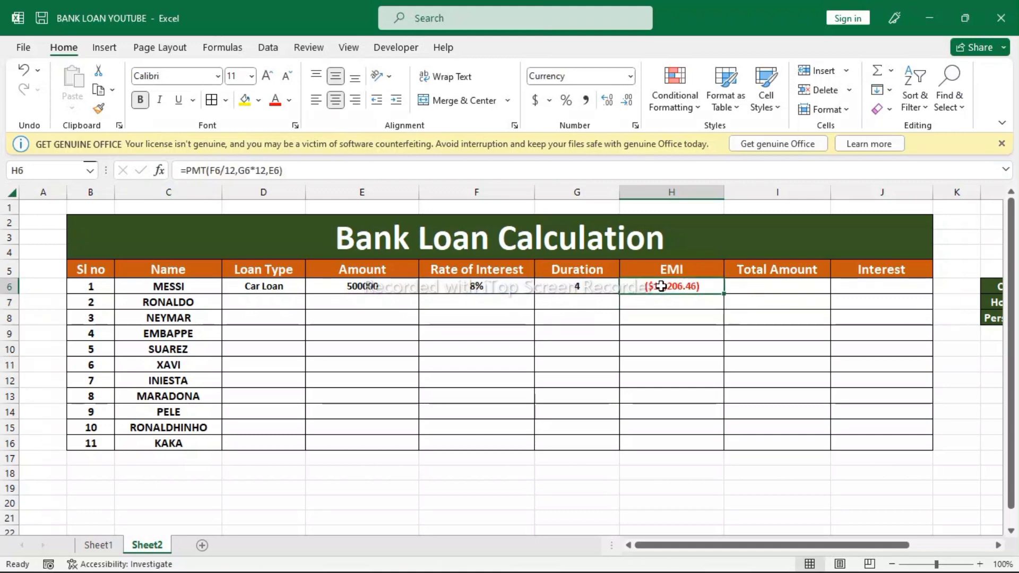
{"action": "double_click", "coordinate": [643, 289]}
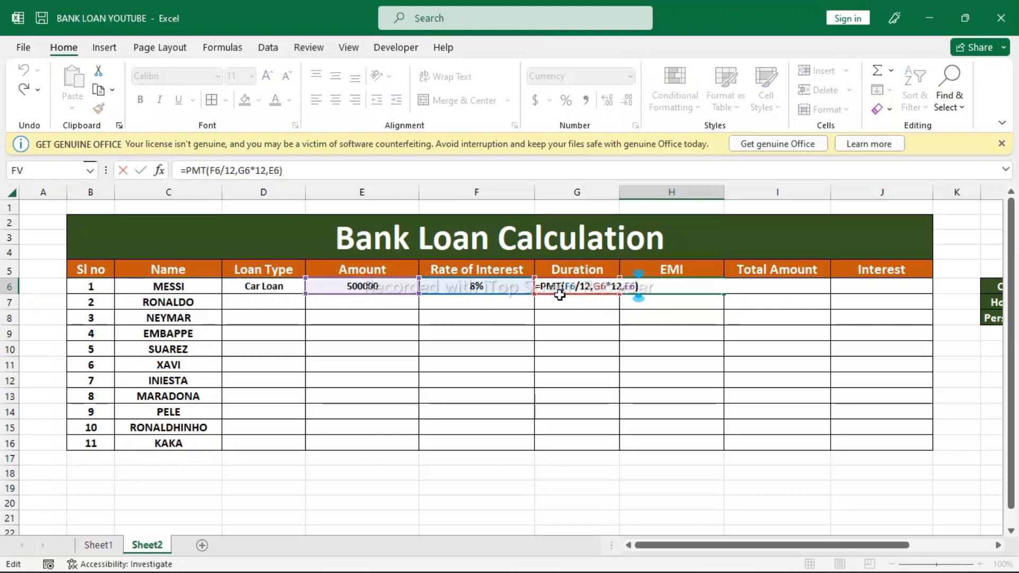
{"action": "left_click", "coordinate": [542, 285]}
{"action": "type", "text": "-"}
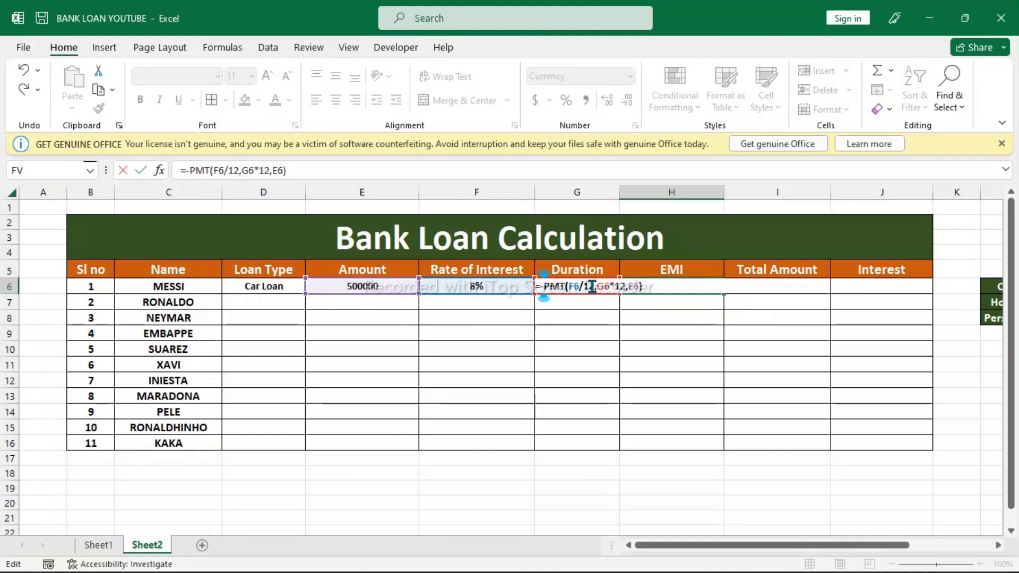
{"action": "key", "text": "Return"}
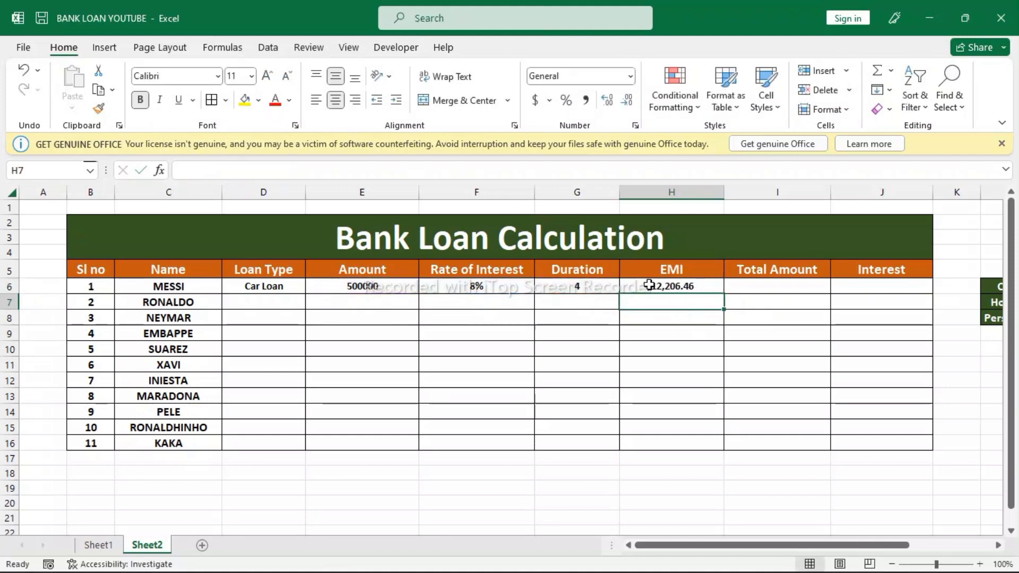
{"action": "left_click", "coordinate": [674, 288]}
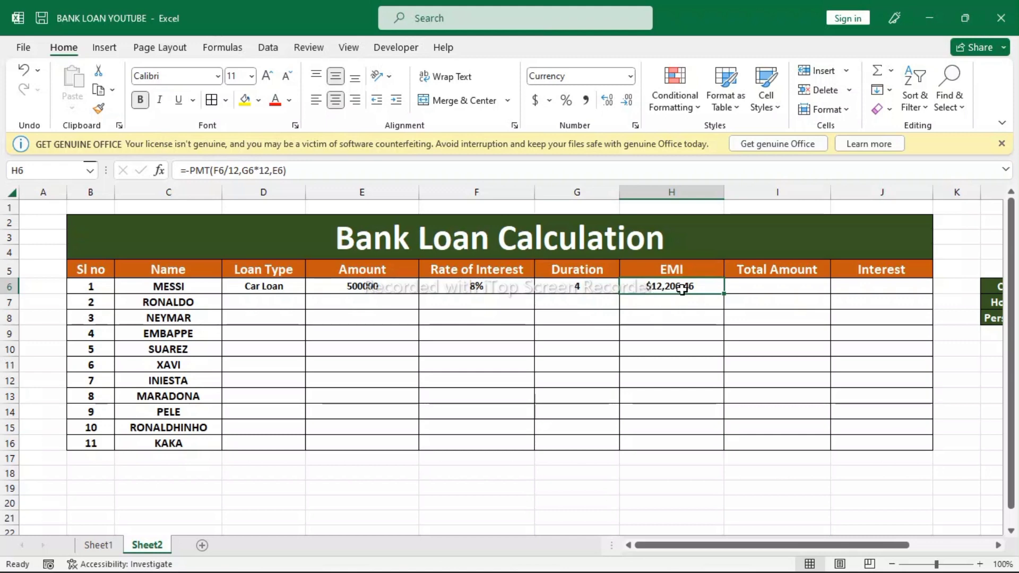
Format column H as Currency with the ₹ Hindi rupee symbol
{"action": "left_click", "coordinate": [672, 193]}
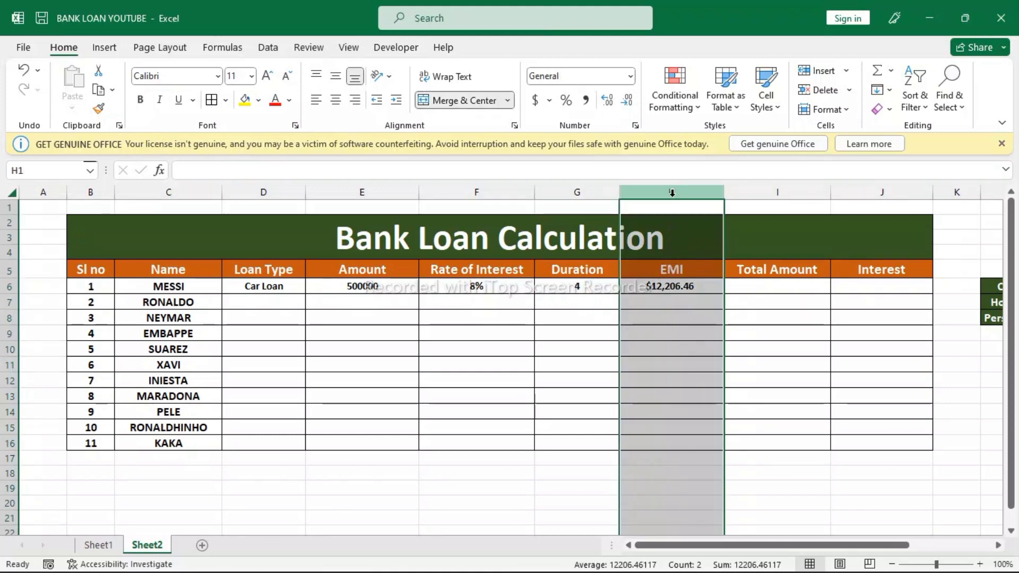
{"action": "right_click", "coordinate": [673, 193]}
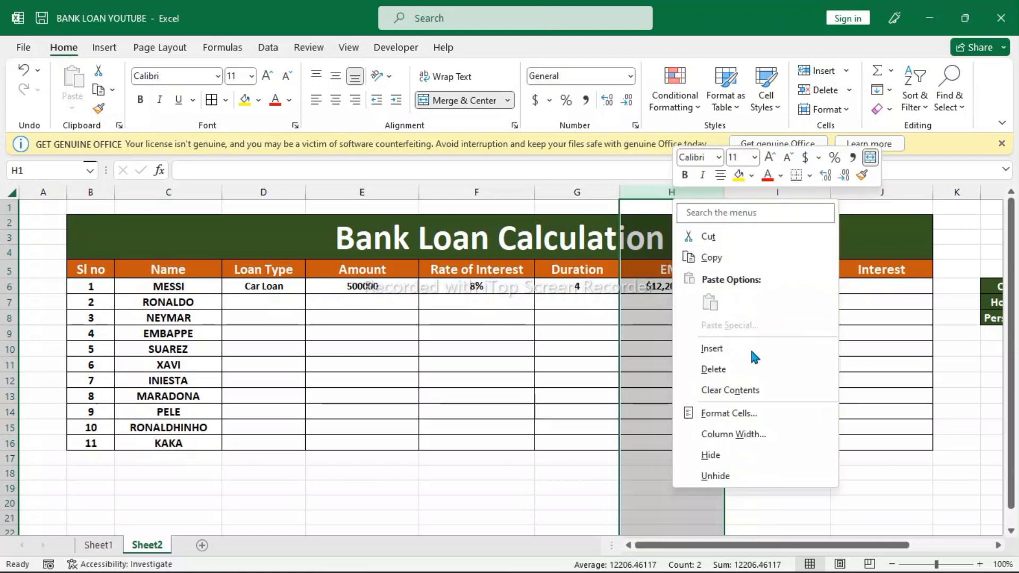
{"action": "left_click", "coordinate": [747, 412]}
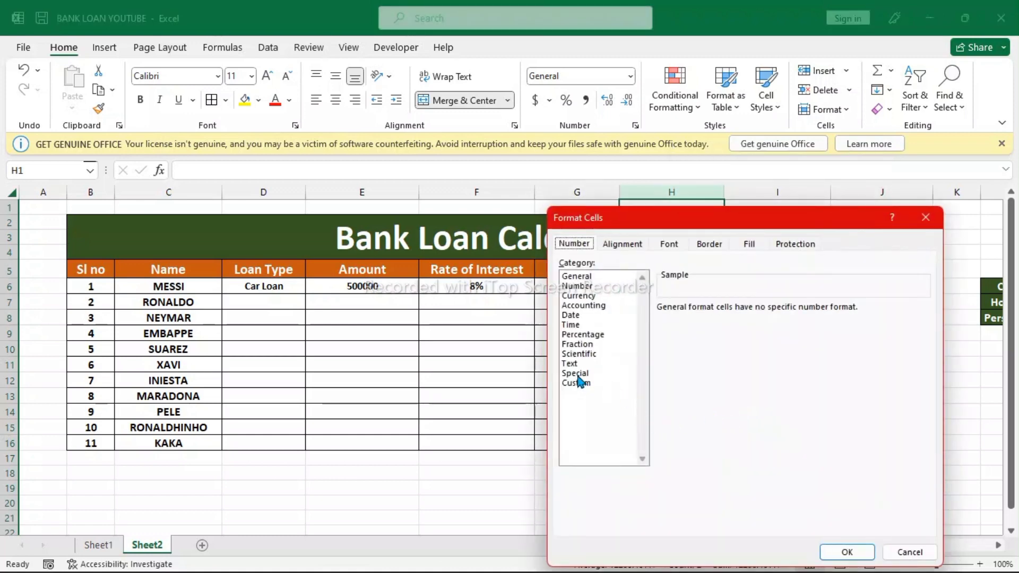
{"action": "left_click", "coordinate": [582, 296]}
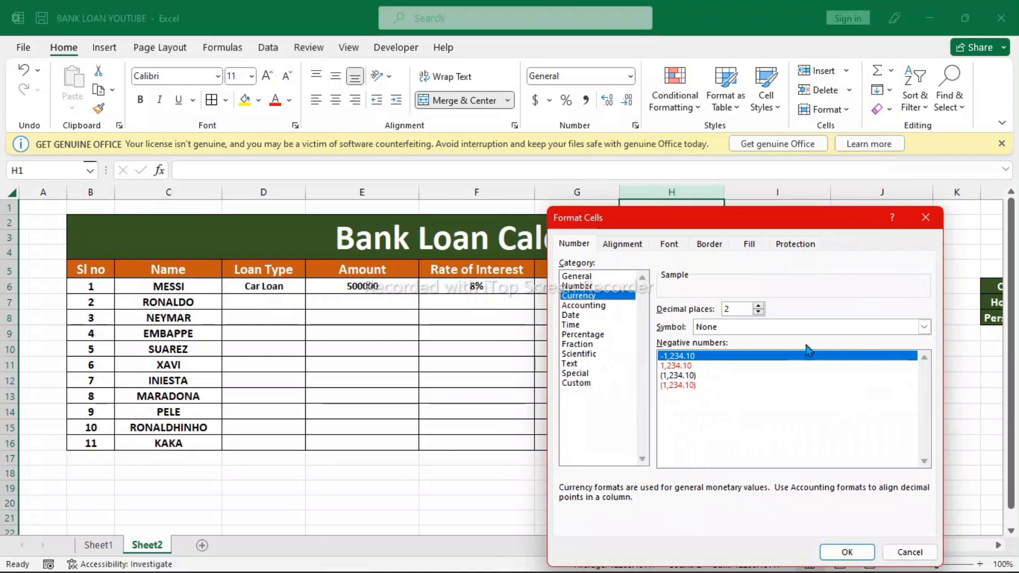
{"action": "left_click", "coordinate": [924, 327]}
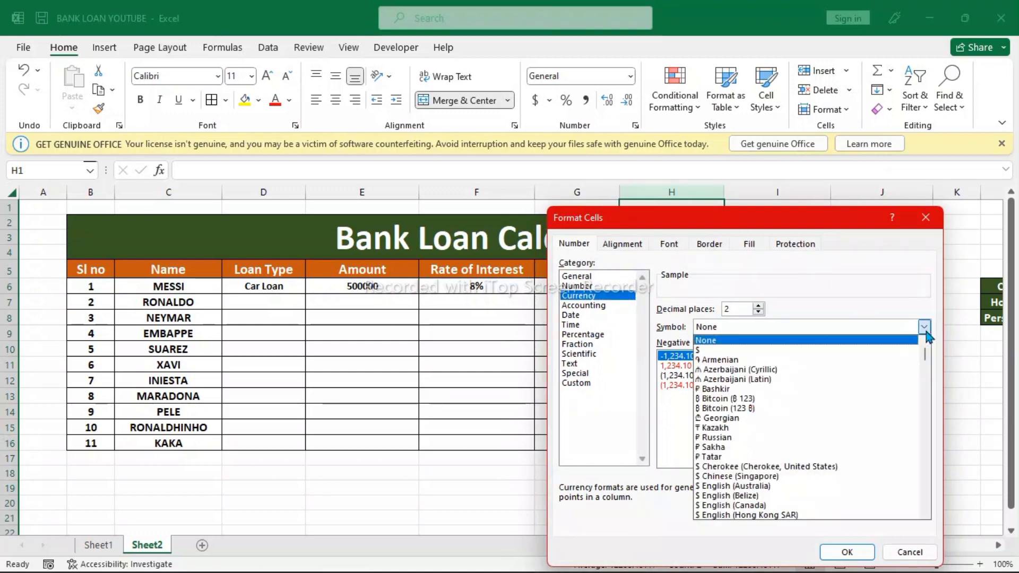
{"action": "left_click_drag", "start_coordinate": [926, 354], "coordinate": [925, 391]}
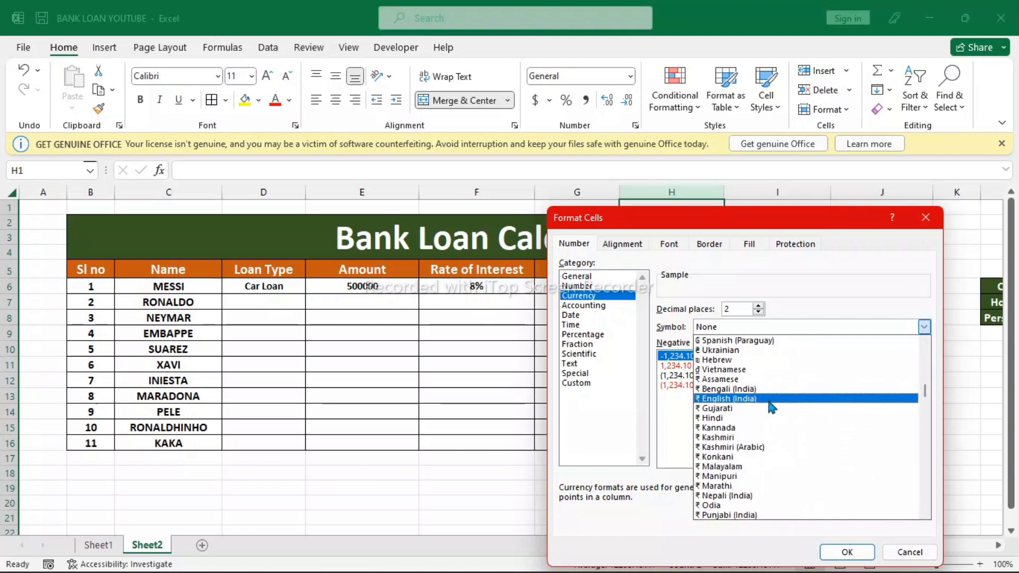
{"action": "left_click", "coordinate": [754, 418]}
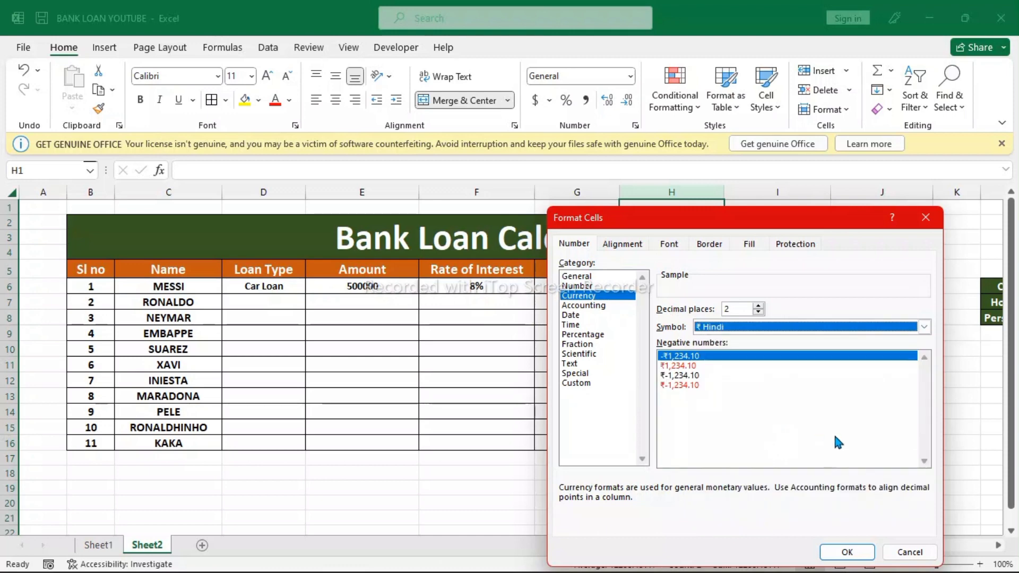
{"action": "left_click_drag", "start_coordinate": [839, 223], "coordinate": [845, 179]}
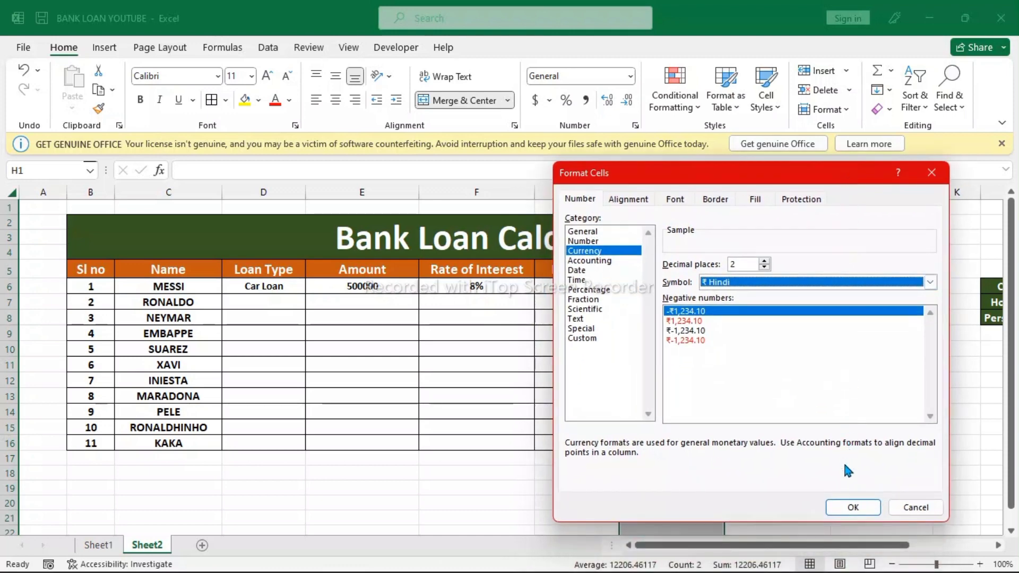
{"action": "left_click", "coordinate": [852, 507]}
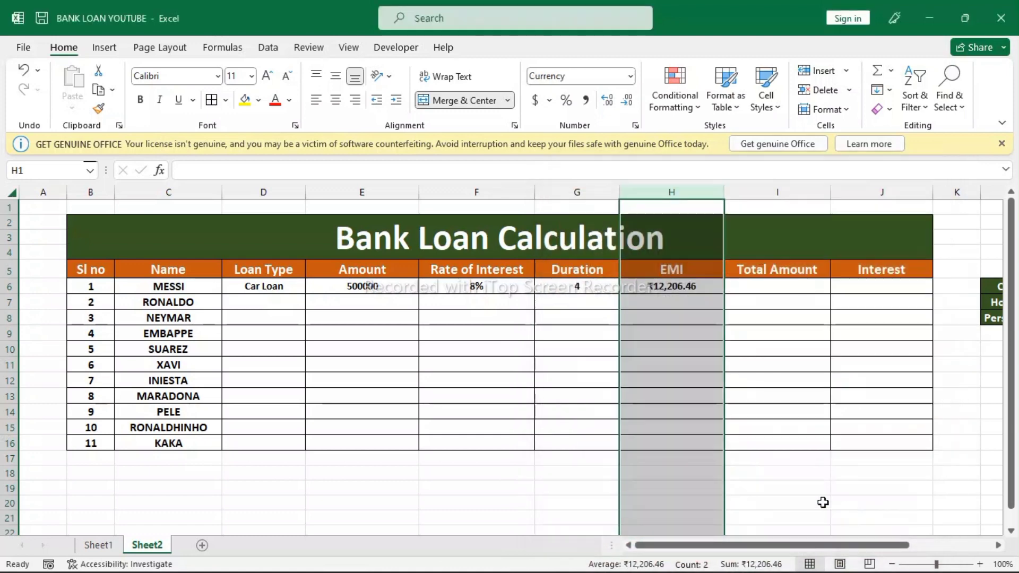
{"action": "left_click", "coordinate": [736, 487]}
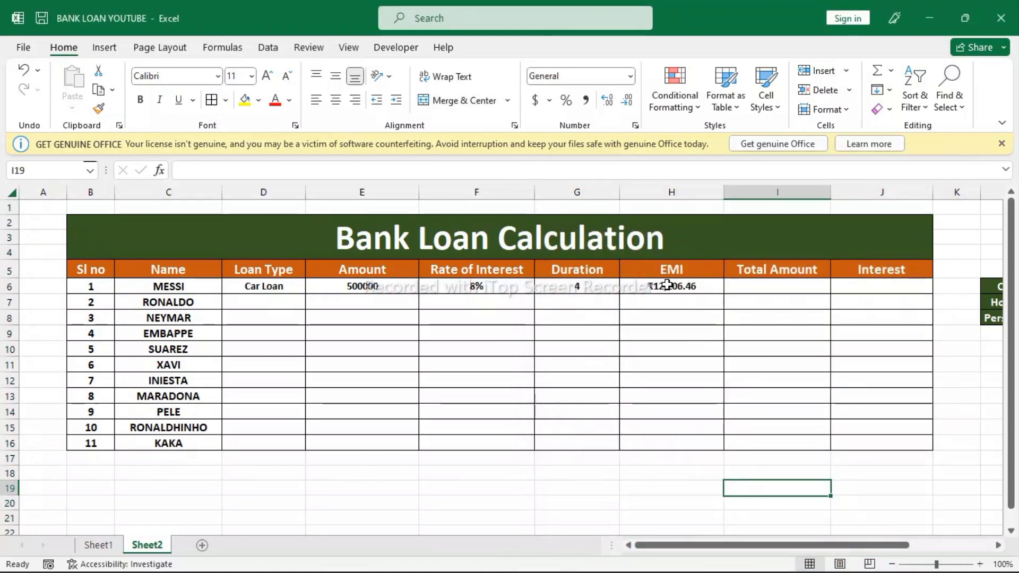
{"action": "left_click", "coordinate": [683, 287]}
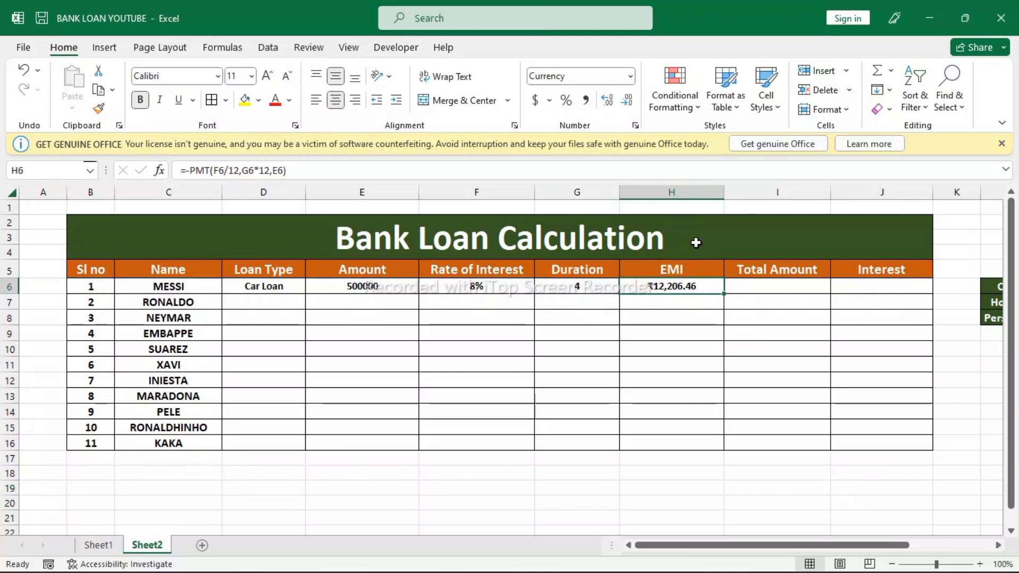
Reduce the EMI column to zero decimal places so H6 shows ₹12,206
{"action": "left_click", "coordinate": [689, 193]}
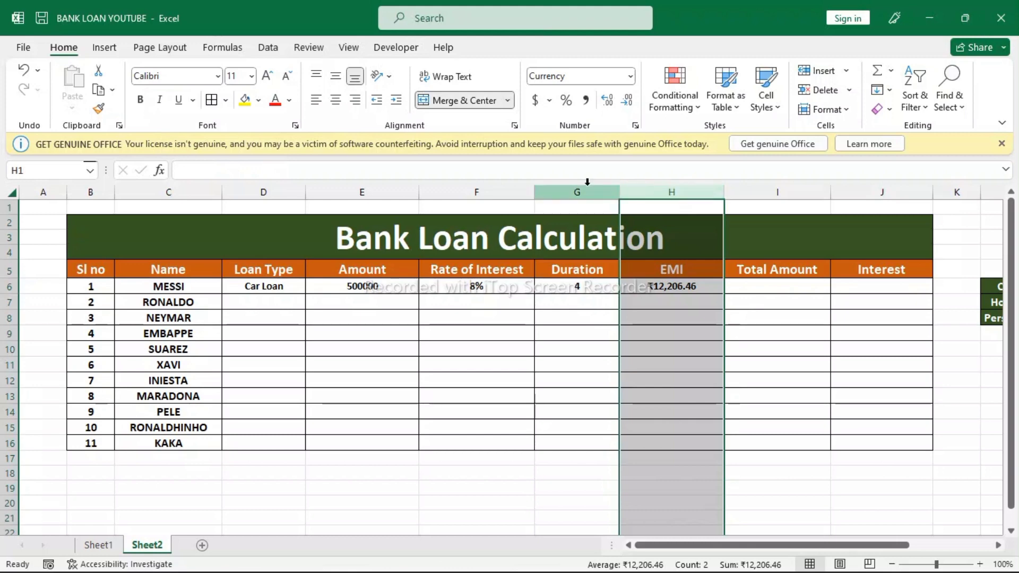
{"action": "left_click", "coordinate": [627, 102]}
{"action": "left_click", "coordinate": [628, 102]}
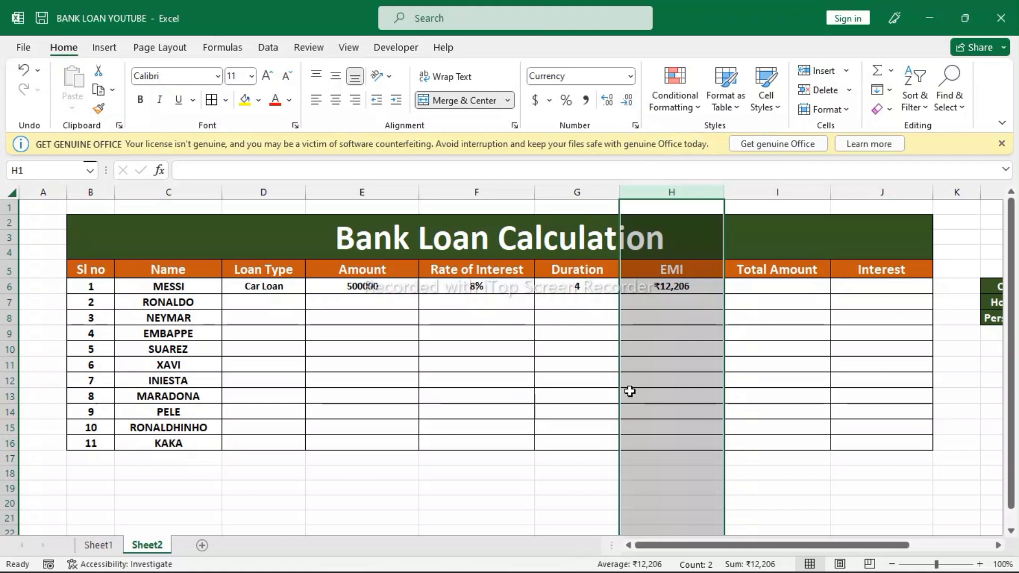
{"action": "left_click", "coordinate": [591, 512]}
Fill the EMI formula from H6 down to H16
{"action": "left_click", "coordinate": [711, 287]}
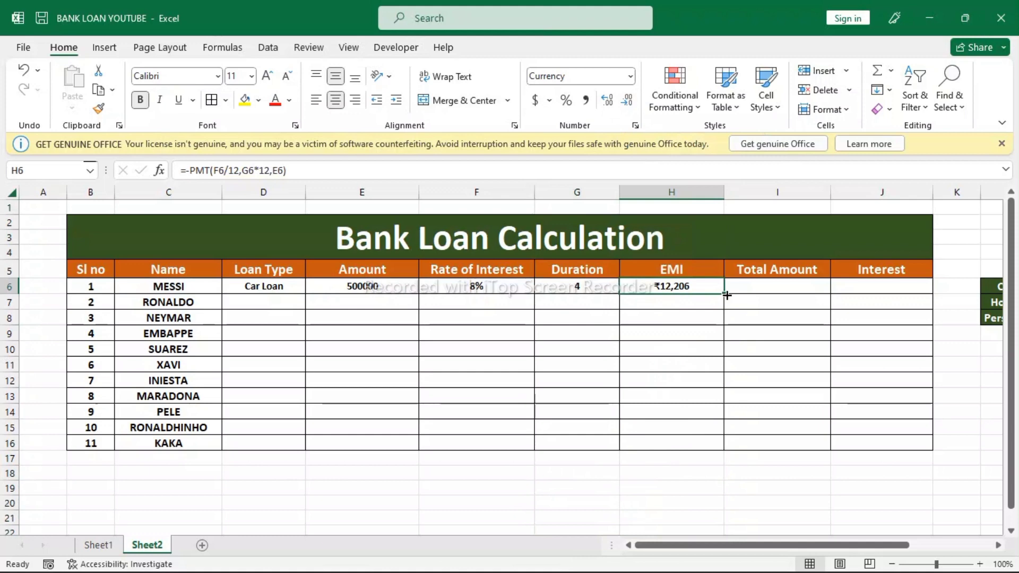
{"action": "double_click", "coordinate": [724, 295]}
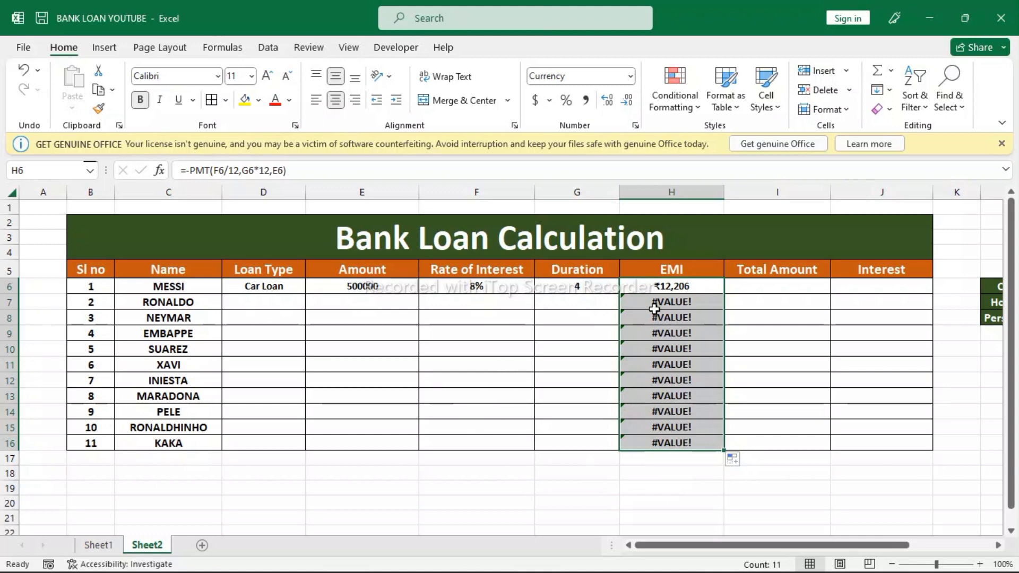
{"action": "left_click", "coordinate": [650, 286]}
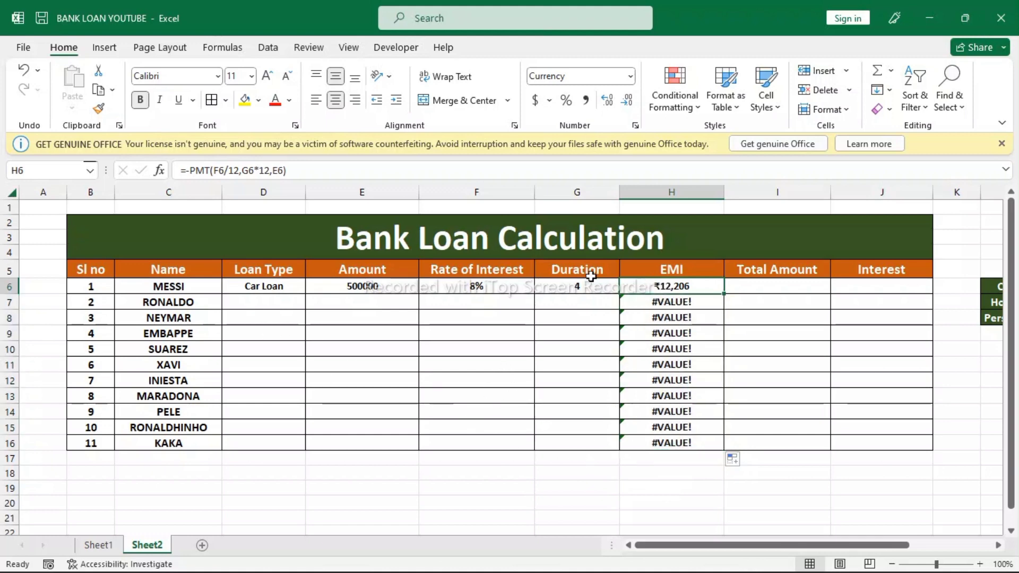
Change H6 to =IFERROR(-PMT(F6/12,G6*12,E6),"")
{"action": "left_click", "coordinate": [186, 170]}
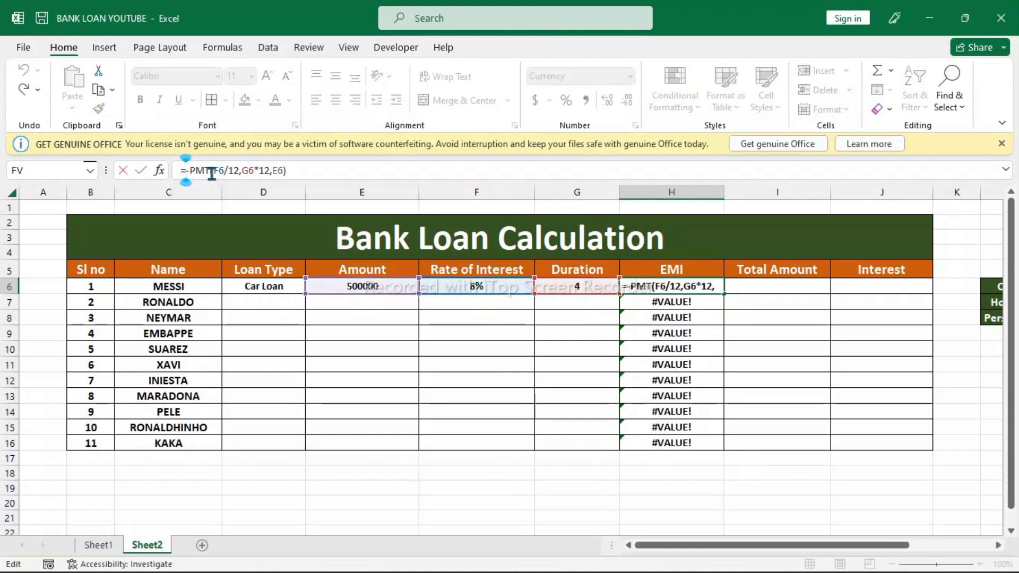
{"action": "type", "text": "if"}
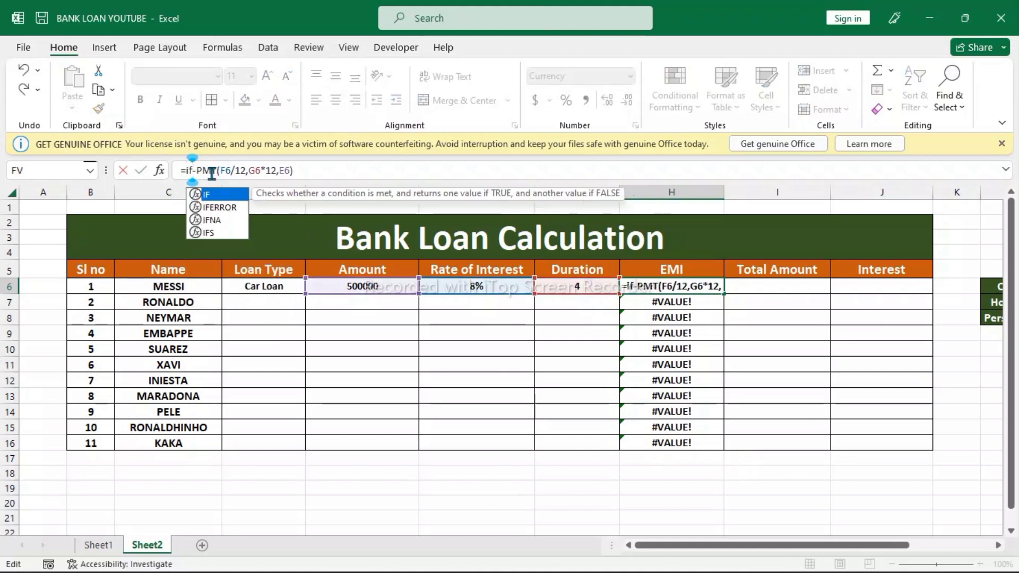
{"action": "double_click", "coordinate": [236, 208]}
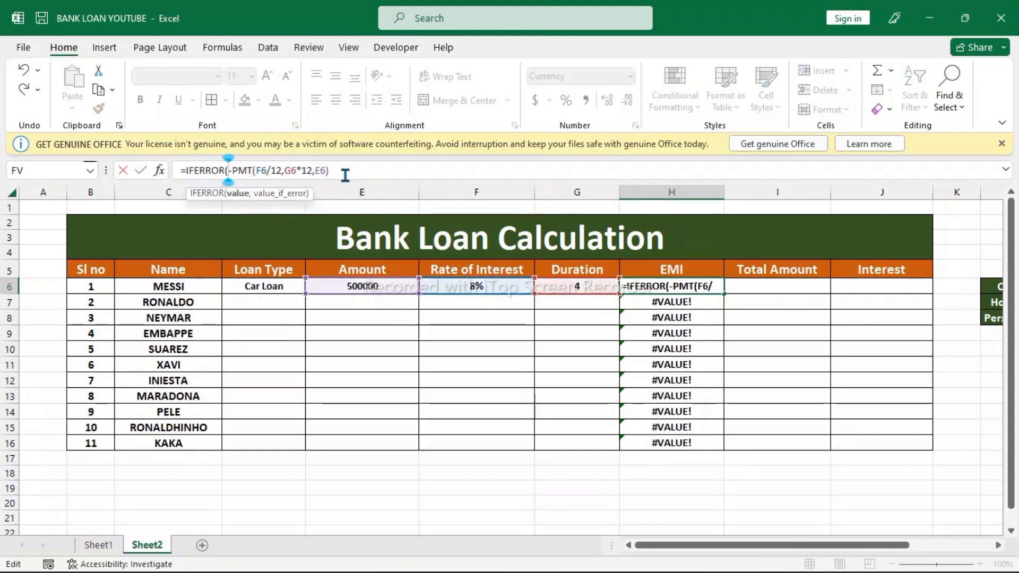
{"action": "left_click", "coordinate": [345, 170]}
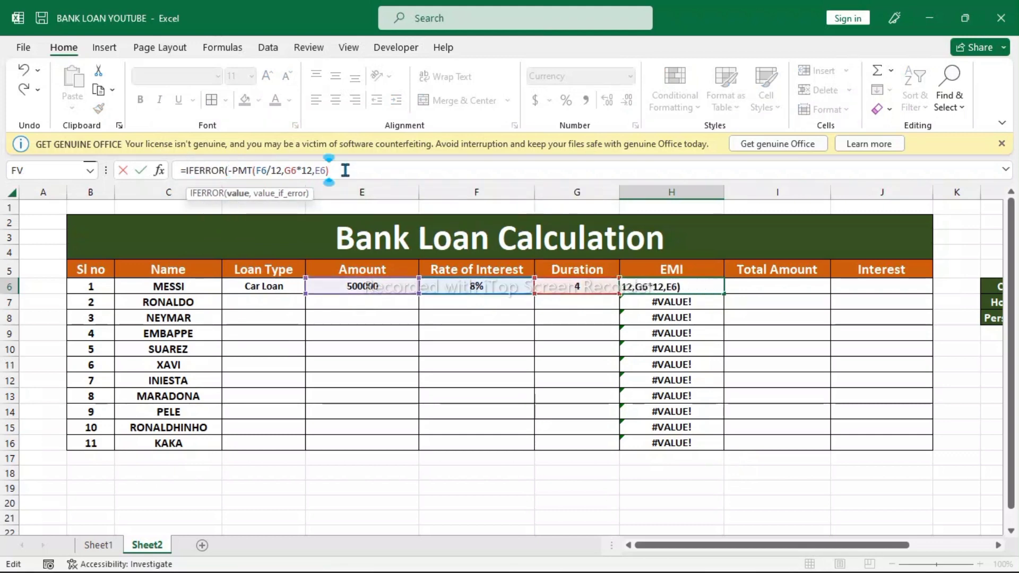
{"action": "type", "text": ","}
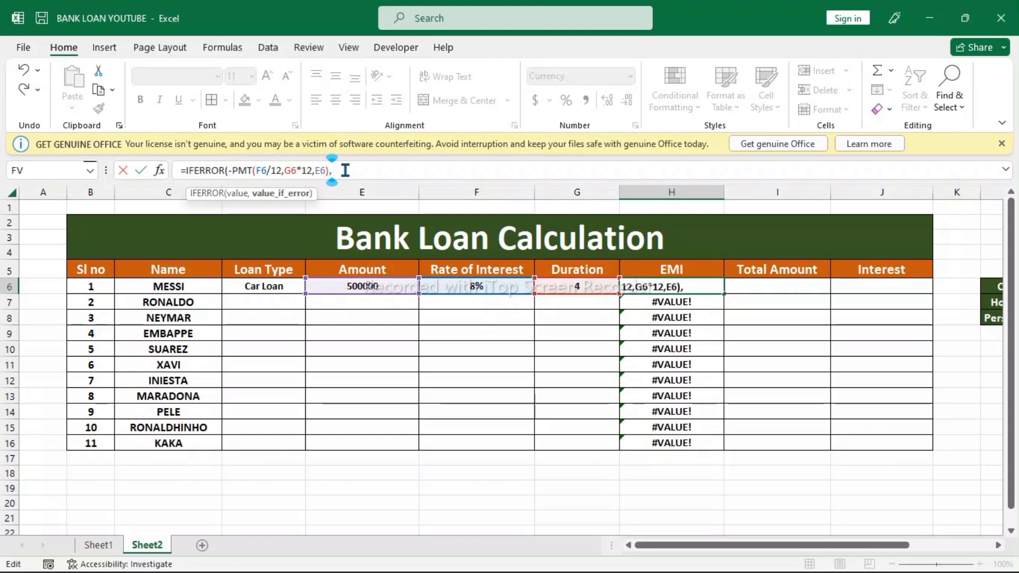
{"action": "type", "text": "\"\""}
{"action": "type", "text": ")"}
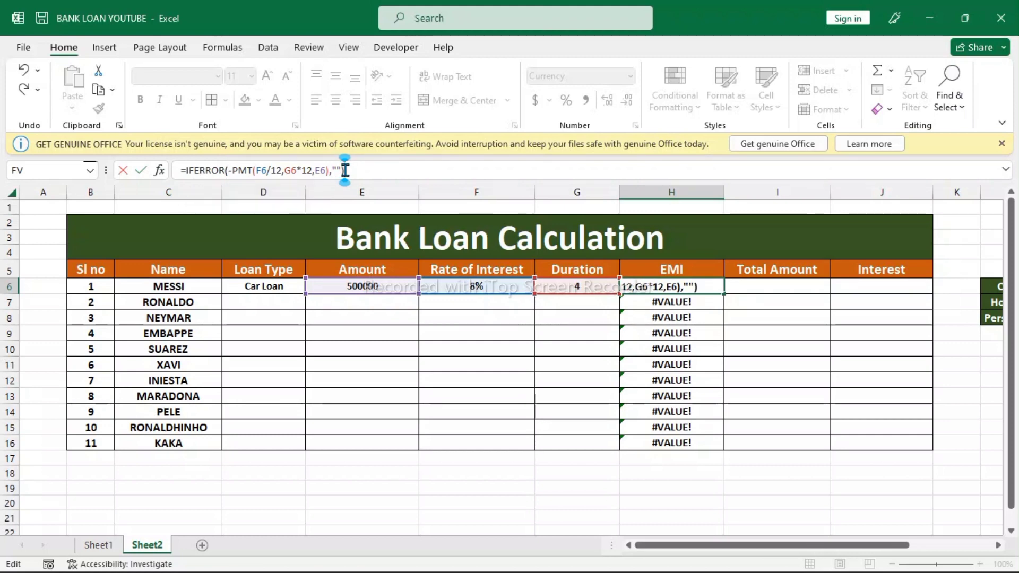
{"action": "key", "text": "Return"}
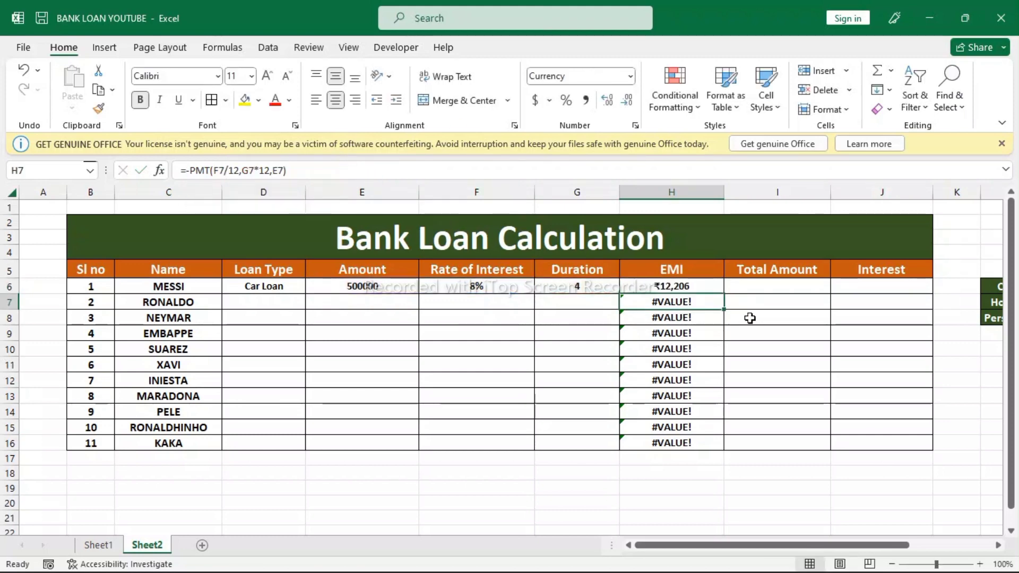
Fill the IFERROR EMI formula down to H16 and verify the copied formulas in H7 and H11
{"action": "left_click", "coordinate": [714, 289]}
{"action": "double_click", "coordinate": [724, 293]}
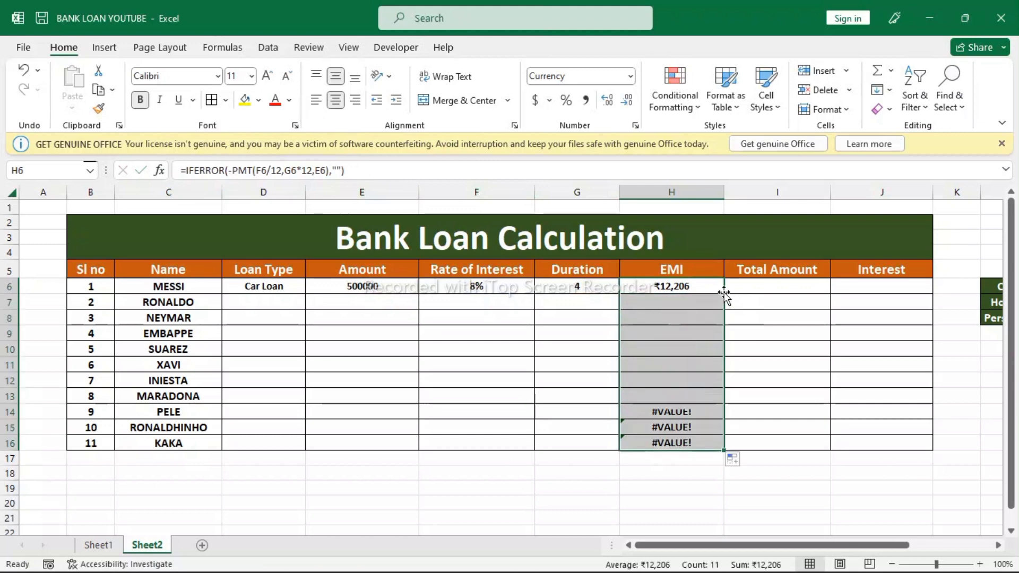
{"action": "left_click", "coordinate": [656, 528]}
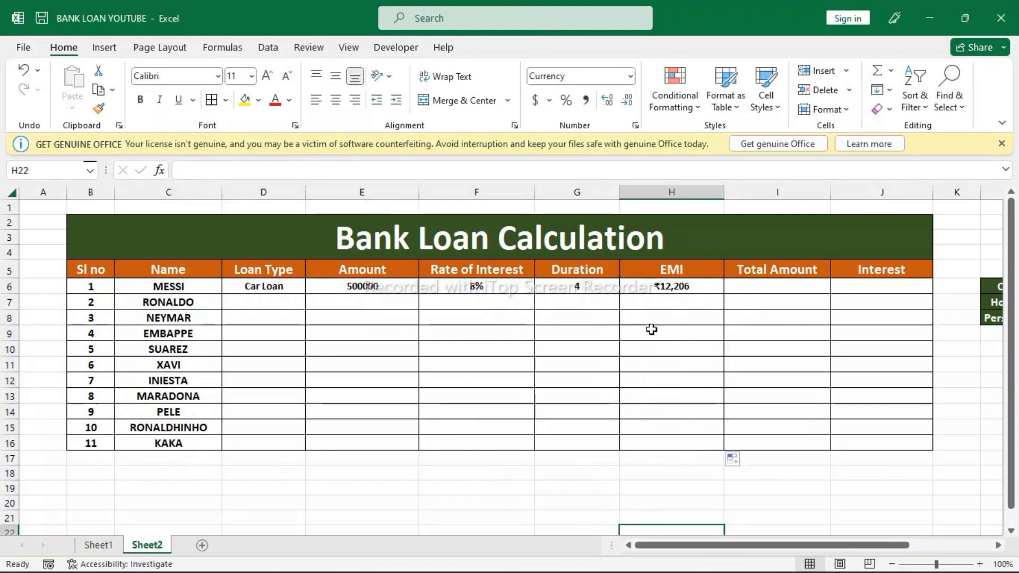
{"action": "left_click", "coordinate": [680, 305]}
{"action": "double_click", "coordinate": [680, 305]}
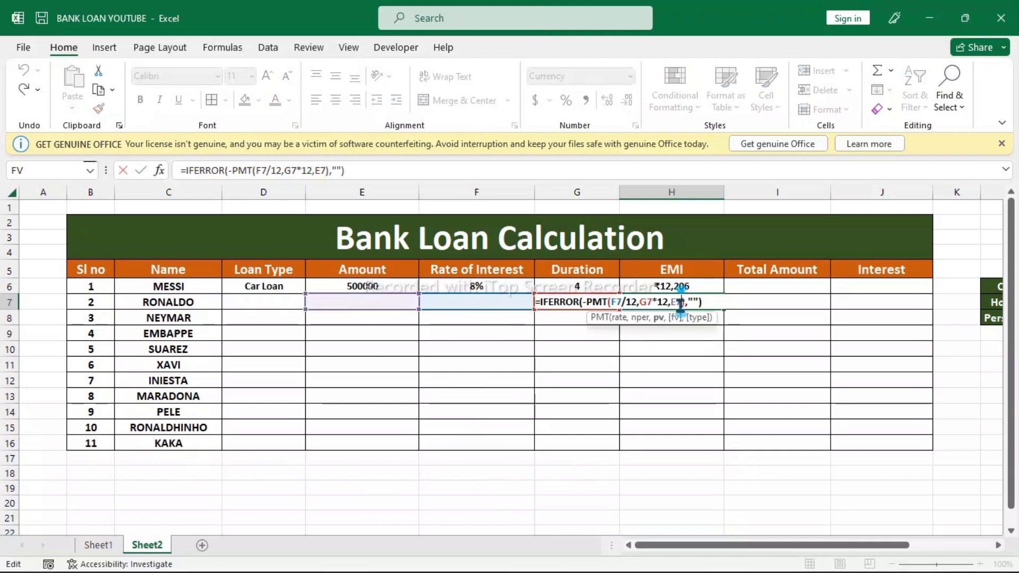
{"action": "double_click", "coordinate": [673, 364]}
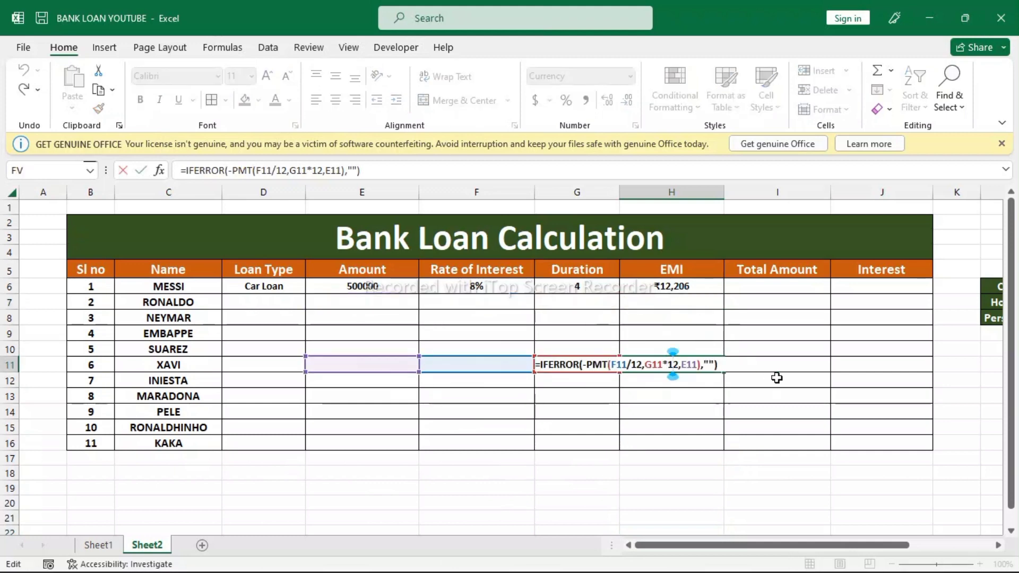
{"action": "key", "text": "Return"}
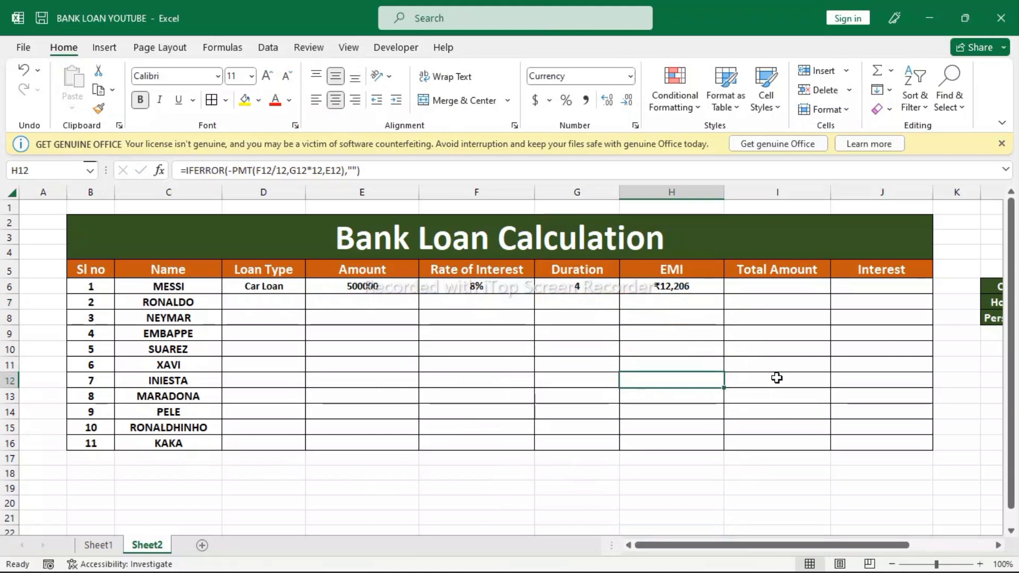
{"action": "left_click", "coordinate": [784, 284]}
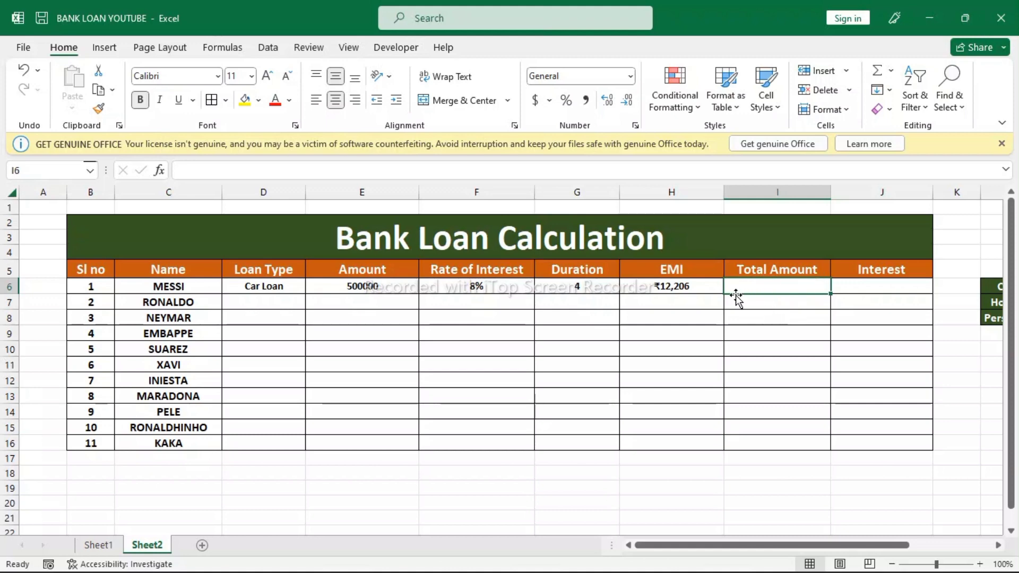
Enter =H6*G6*12 in I6 for a Total Amount of ₹585,910.14
{"action": "type", "text": "="}
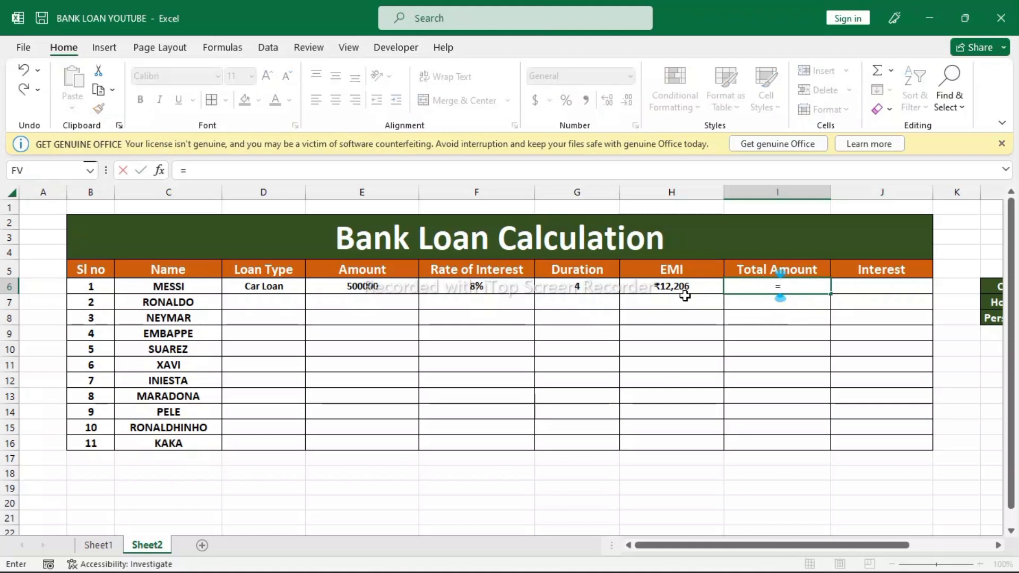
{"action": "left_click", "coordinate": [685, 287]}
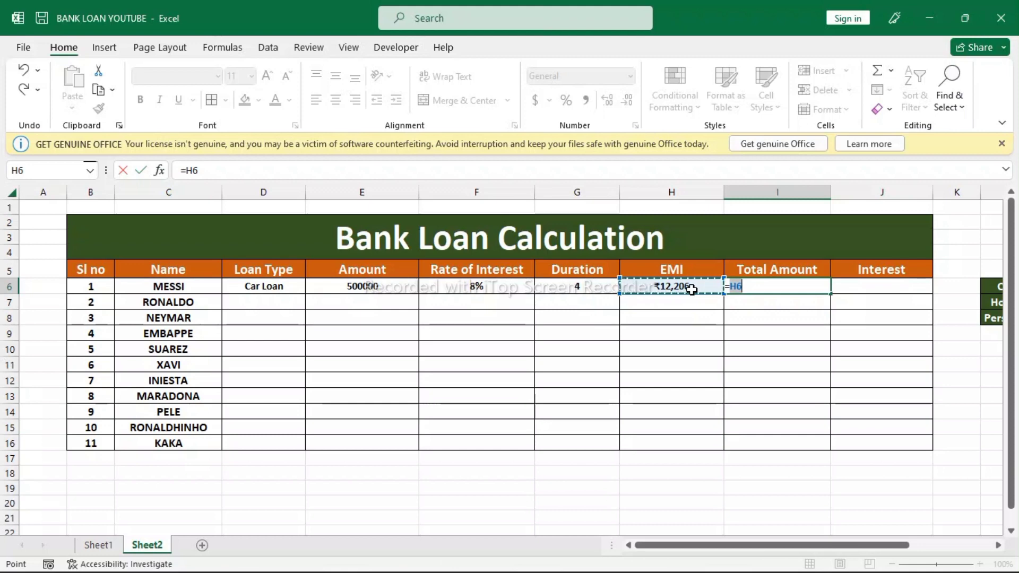
{"action": "type", "text": "*"}
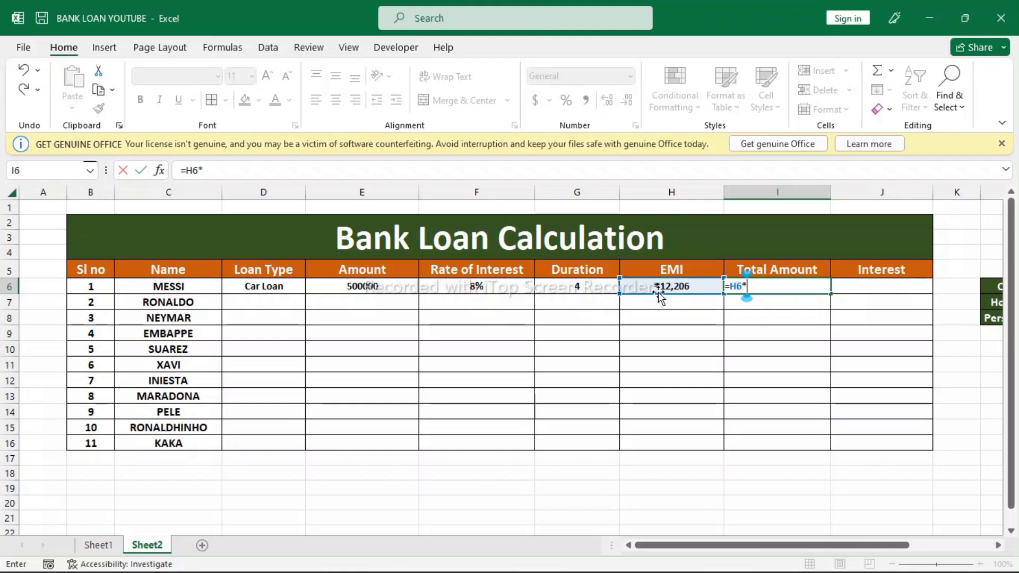
{"action": "left_click", "coordinate": [579, 291]}
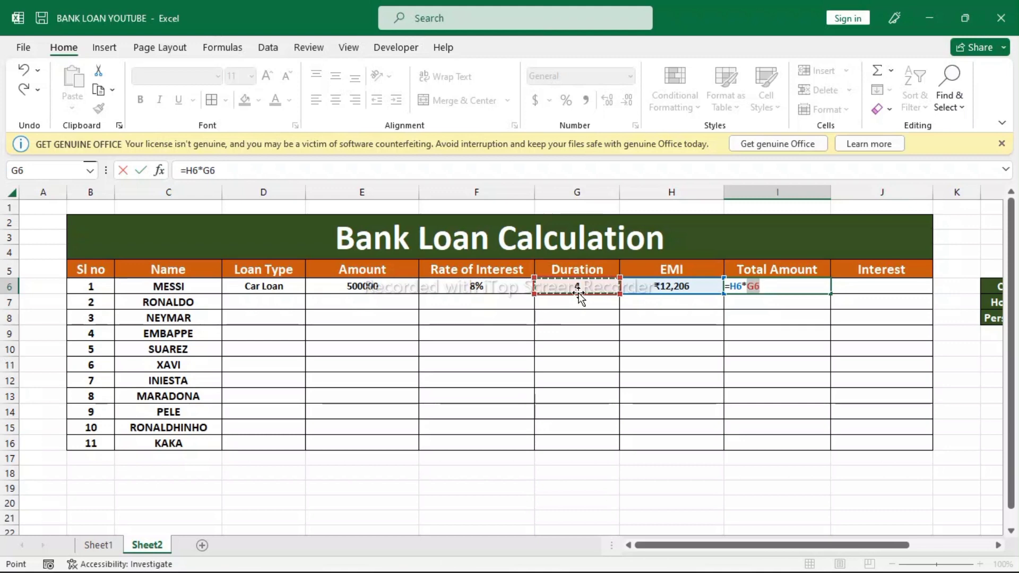
{"action": "left_click", "coordinate": [580, 296]}
{"action": "type", "text": "*"}
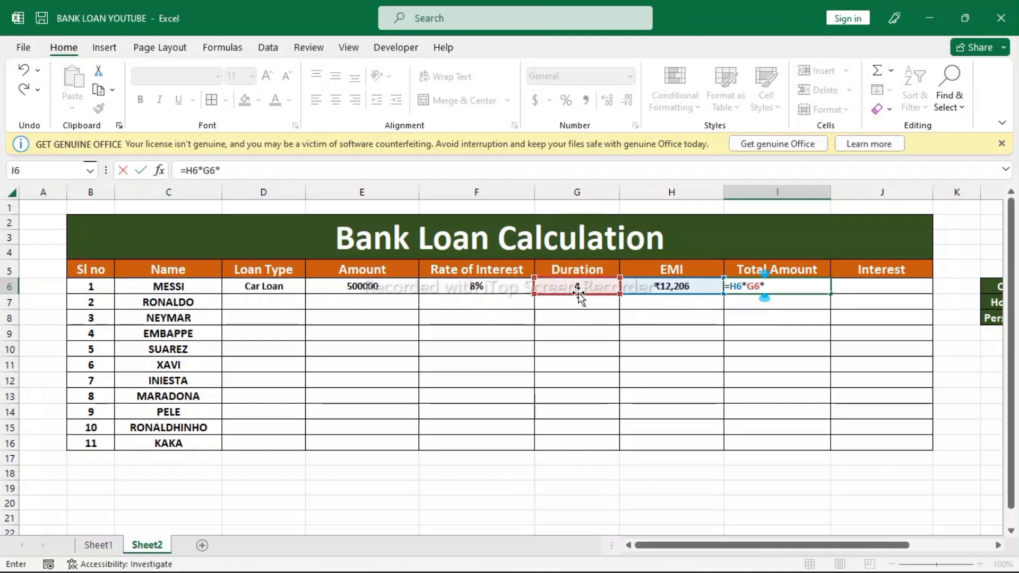
{"action": "type", "text": "12"}
{"action": "key", "text": "Return"}
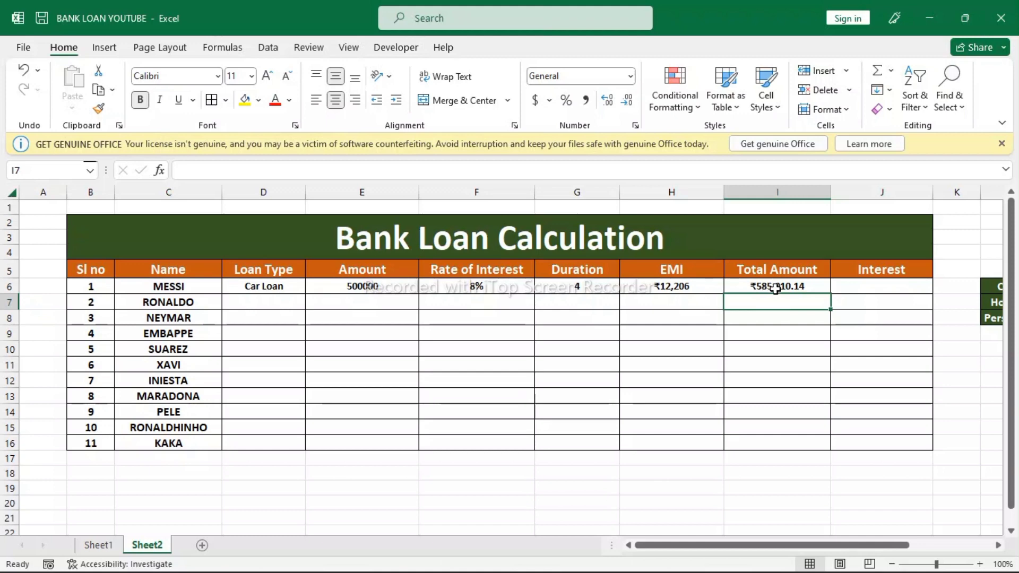
Try the General format, then the default Currency format, on the Total Amount column
{"action": "left_click", "coordinate": [801, 192]}
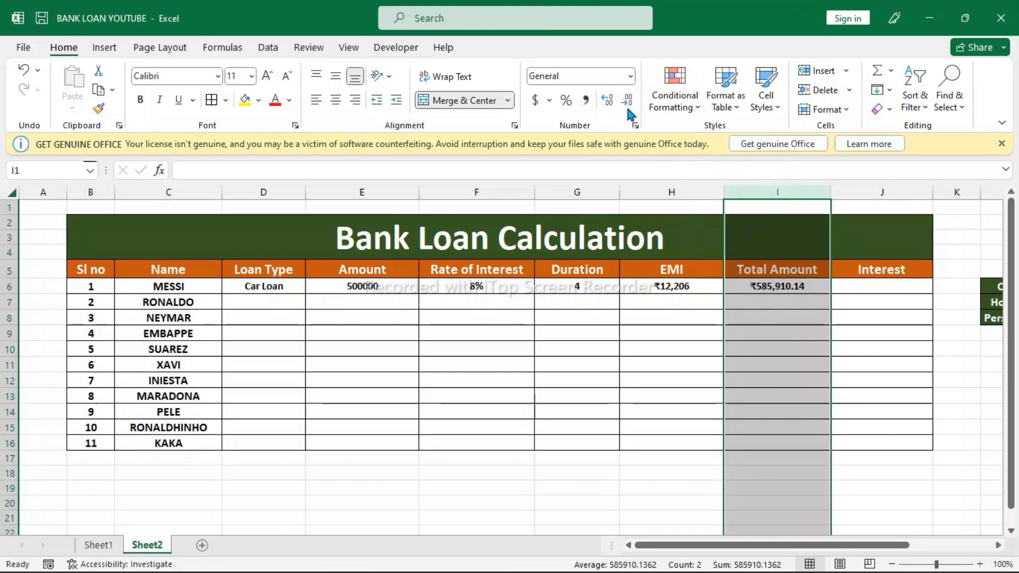
{"action": "right_click", "coordinate": [774, 190]}
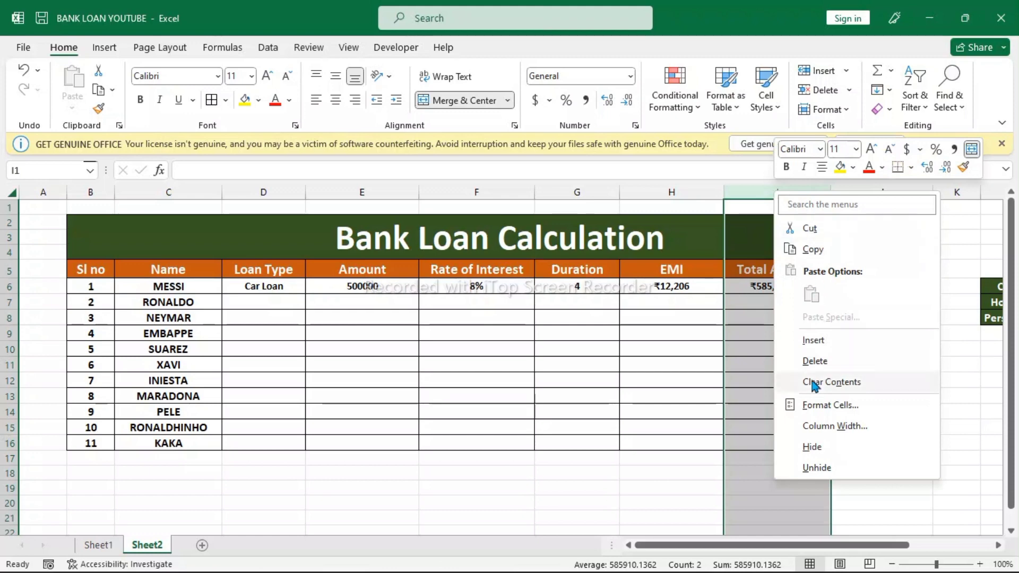
{"action": "left_click", "coordinate": [809, 405]}
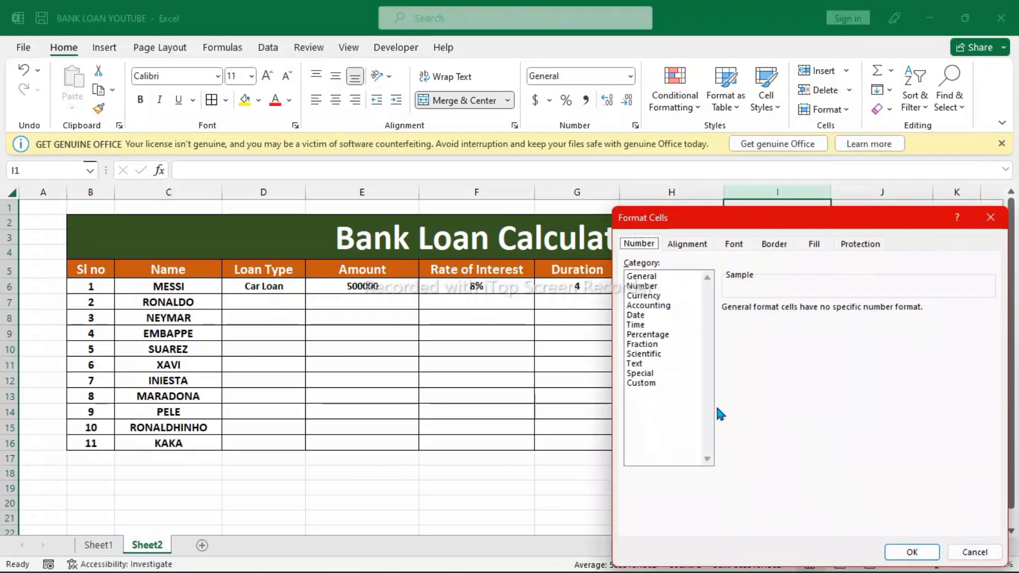
{"action": "double_click", "coordinate": [644, 276]}
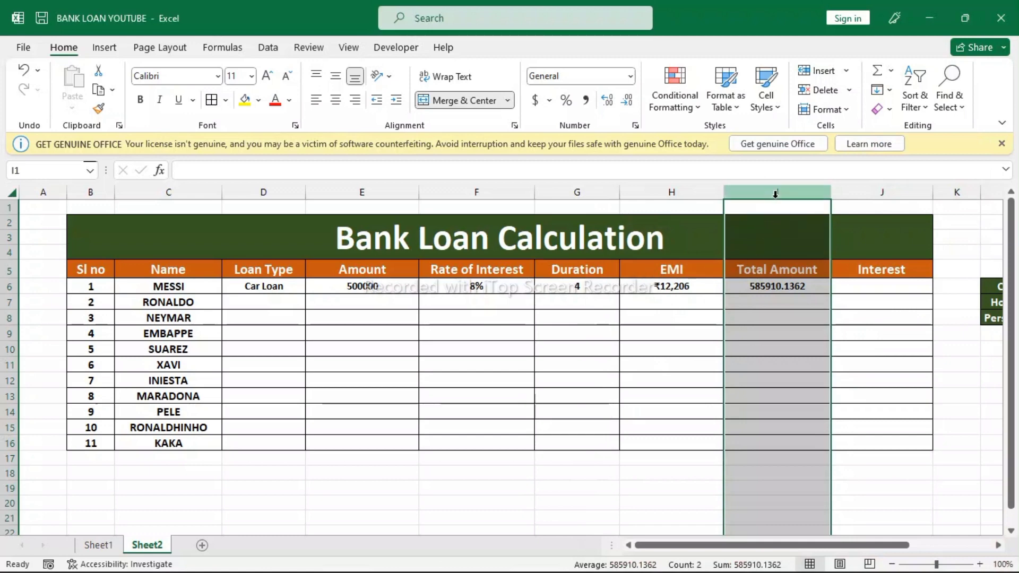
{"action": "right_click", "coordinate": [777, 194]}
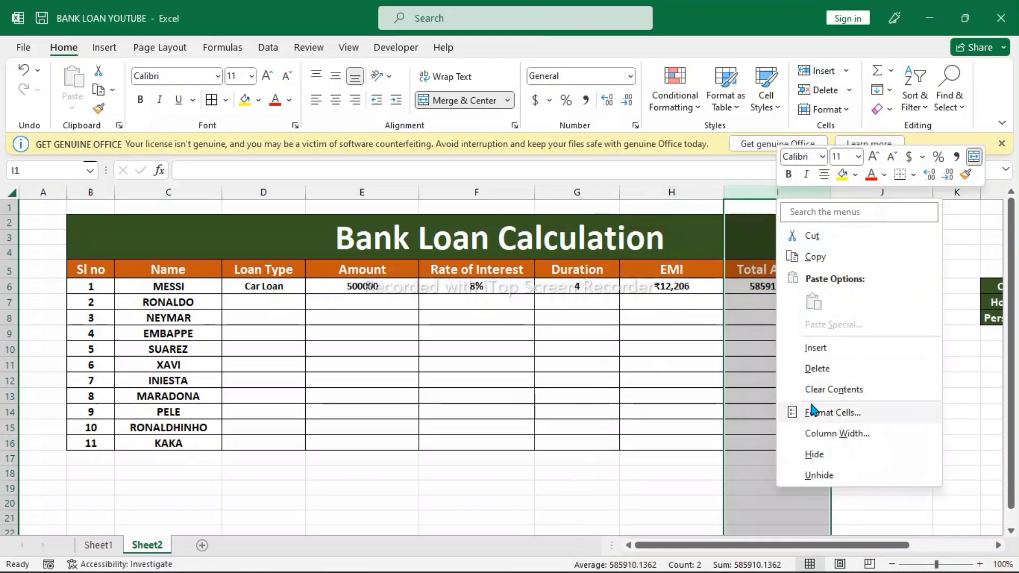
{"action": "left_click", "coordinate": [812, 410]}
{"action": "double_click", "coordinate": [644, 295]}
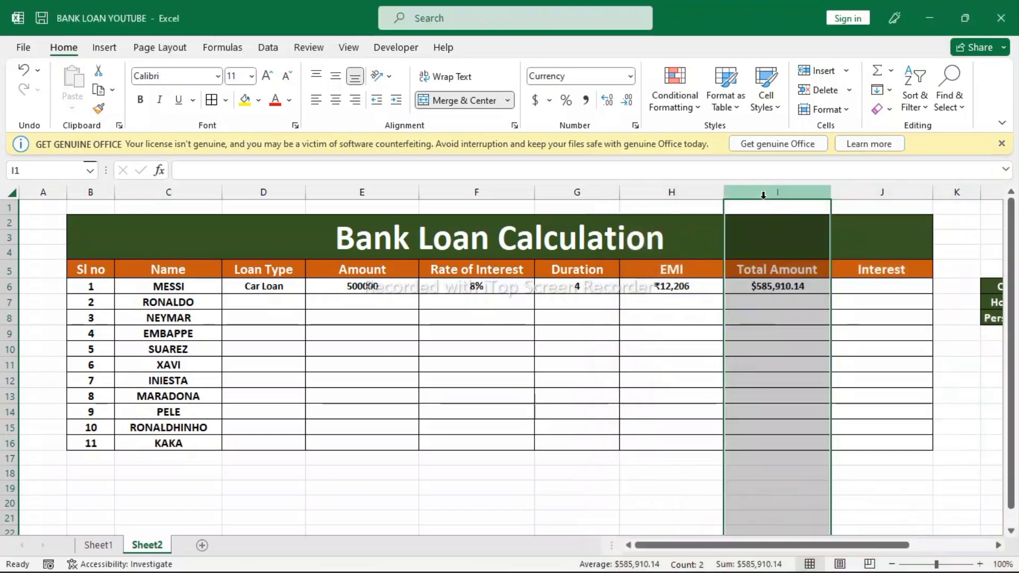
Format column I as Currency with 0 decimal places and no symbol, so I6 reads 585,910
{"action": "right_click", "coordinate": [764, 202]}
{"action": "left_click", "coordinate": [797, 417]}
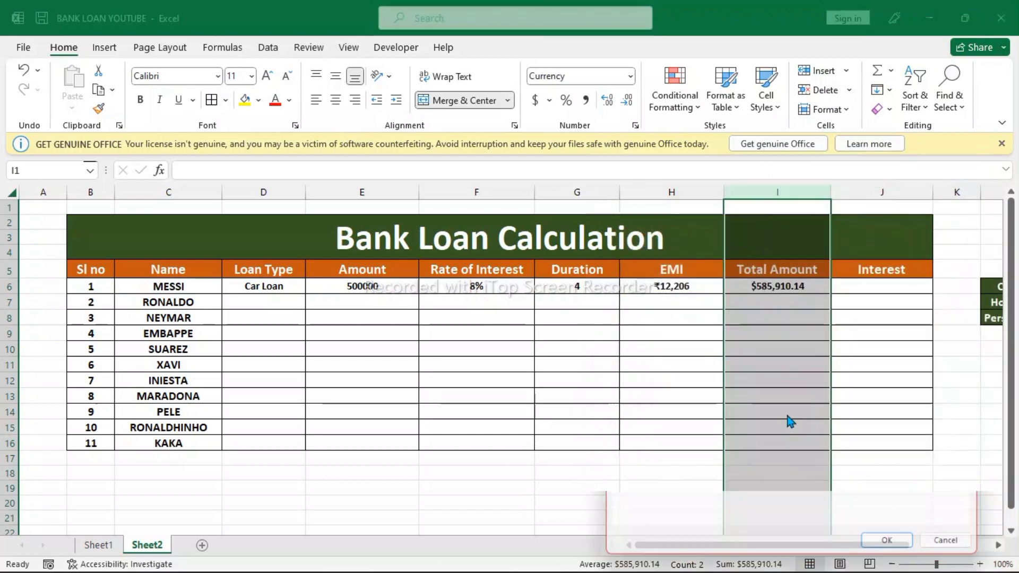
{"action": "left_click", "coordinate": [631, 296]}
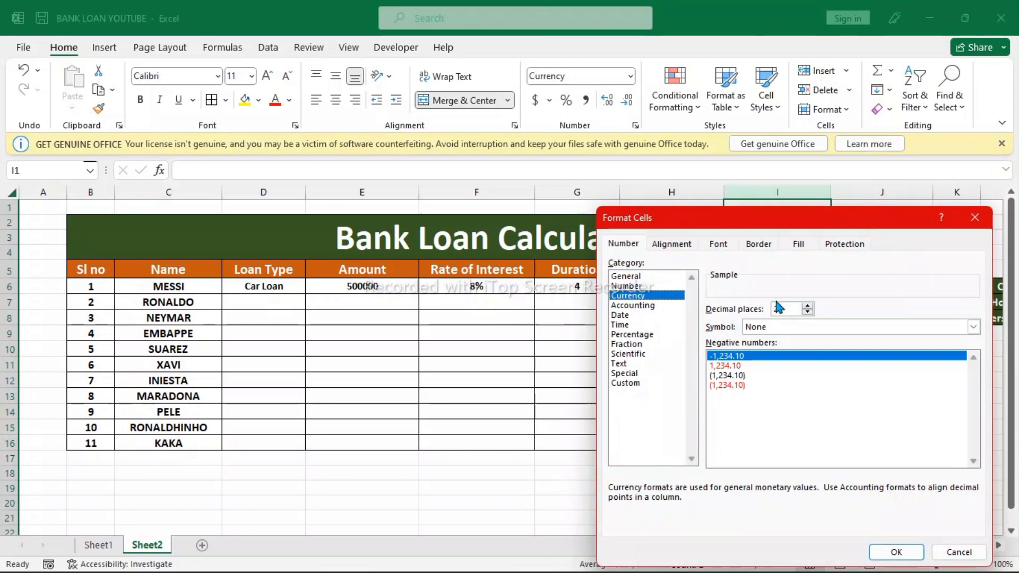
{"action": "left_click", "coordinate": [807, 312]}
{"action": "left_click", "coordinate": [807, 312]}
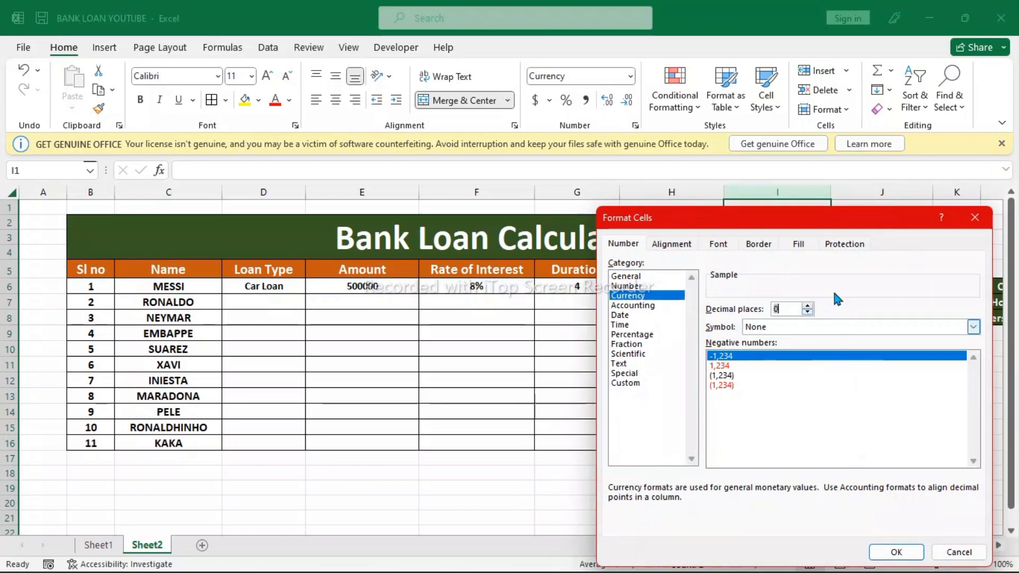
{"action": "left_click_drag", "start_coordinate": [828, 217], "coordinate": [787, 133]}
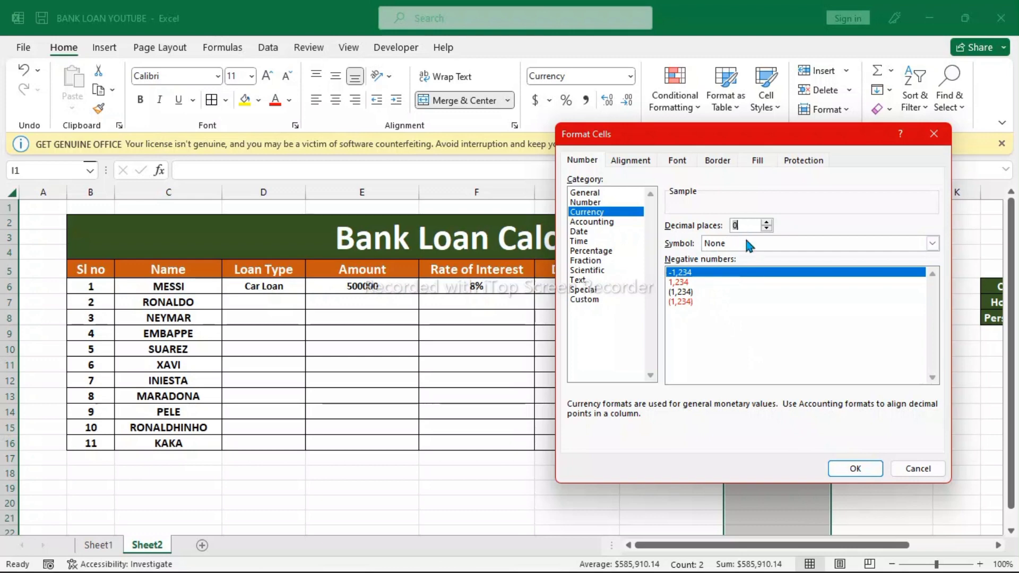
{"action": "left_click", "coordinate": [855, 468]}
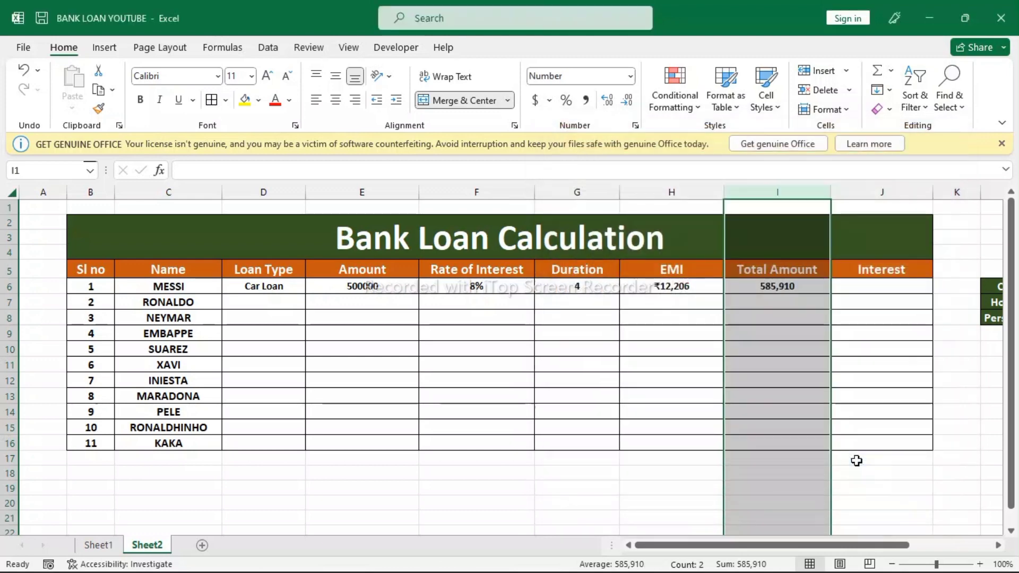
{"action": "left_click", "coordinate": [860, 487]}
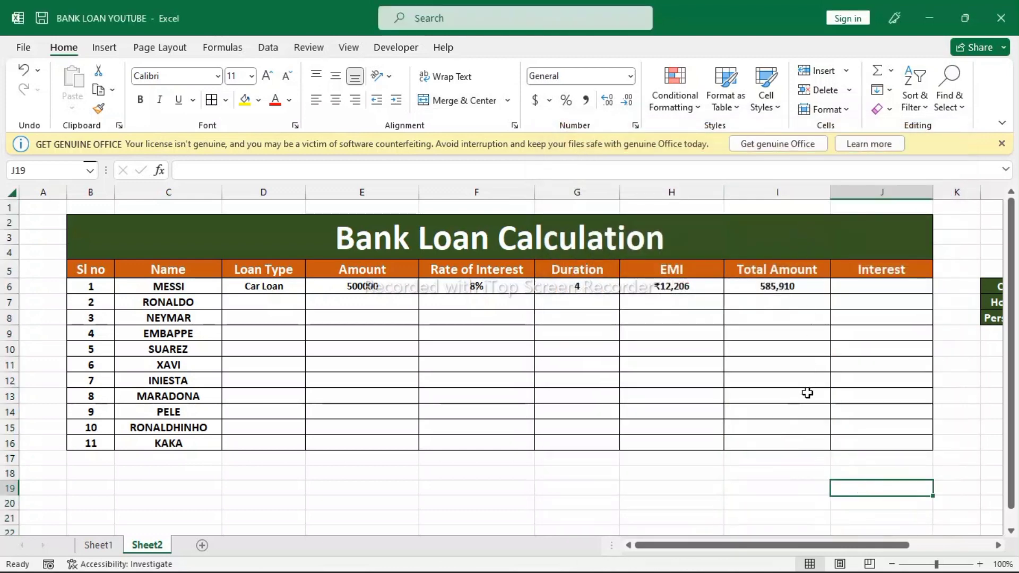
Fill the original Total Amount formula down from I6 and review it in the formula bar
{"action": "left_click", "coordinate": [809, 285]}
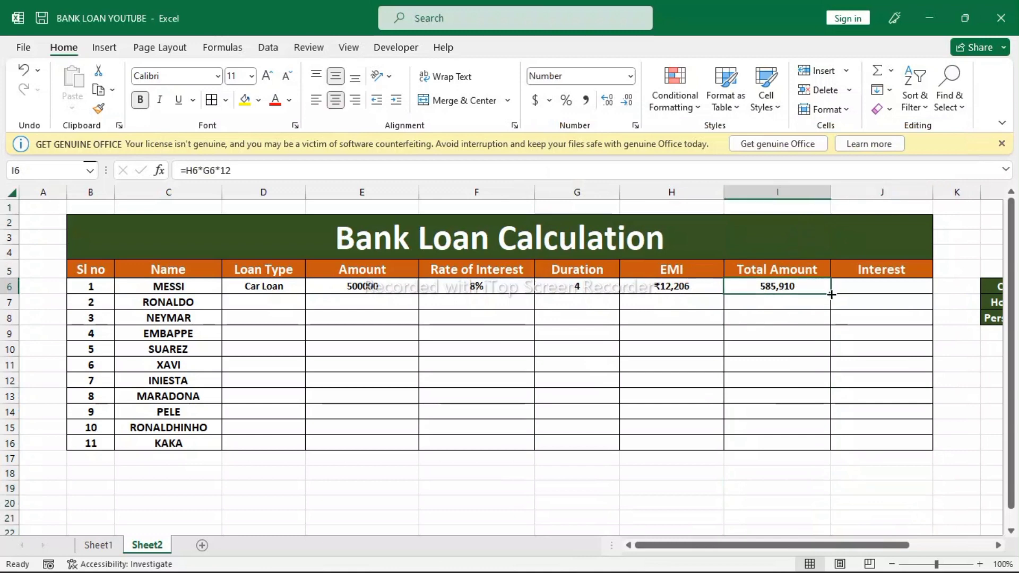
{"action": "double_click", "coordinate": [831, 294]}
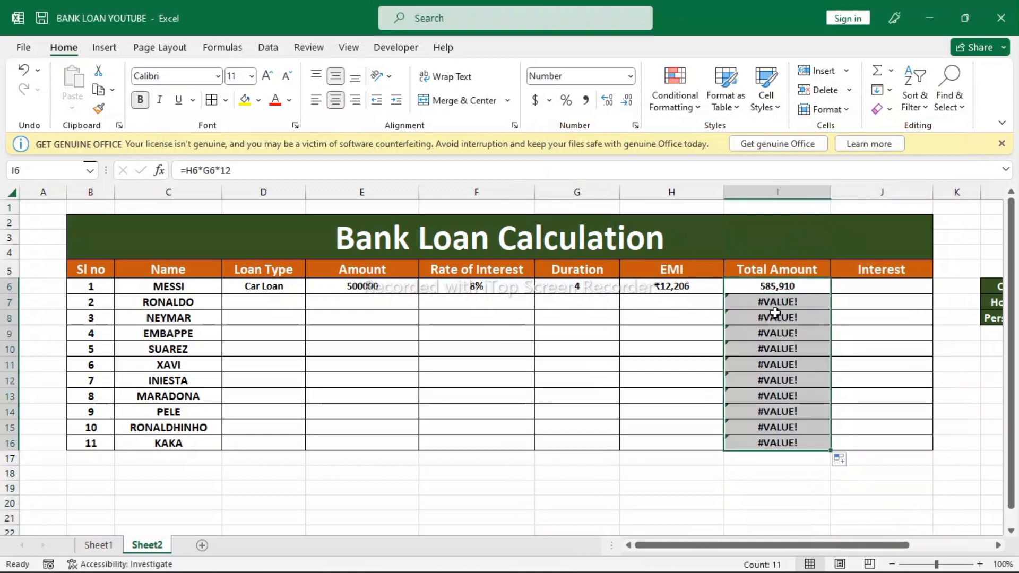
{"action": "double_click", "coordinate": [753, 286]}
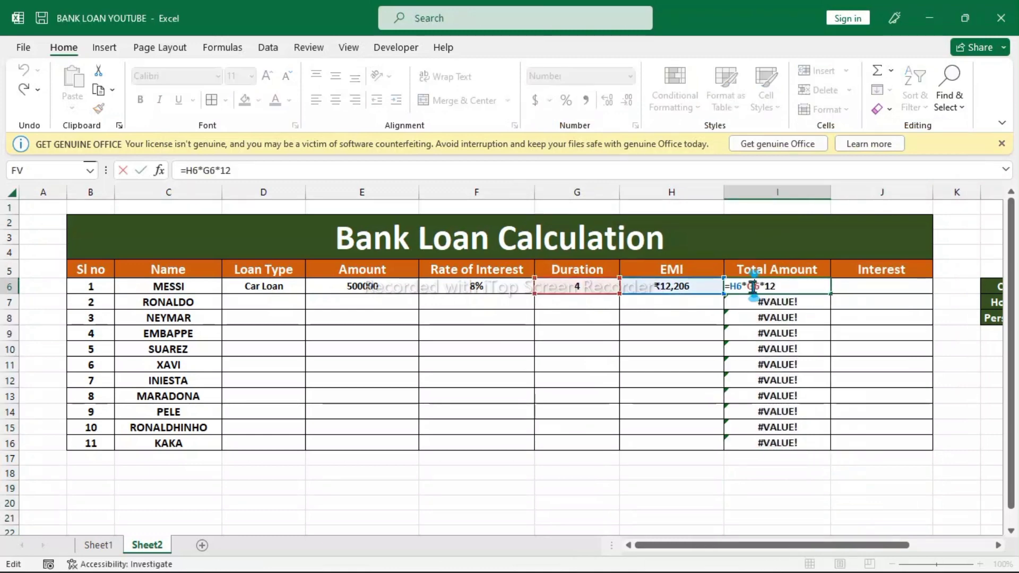
{"action": "left_click", "coordinate": [186, 170]}
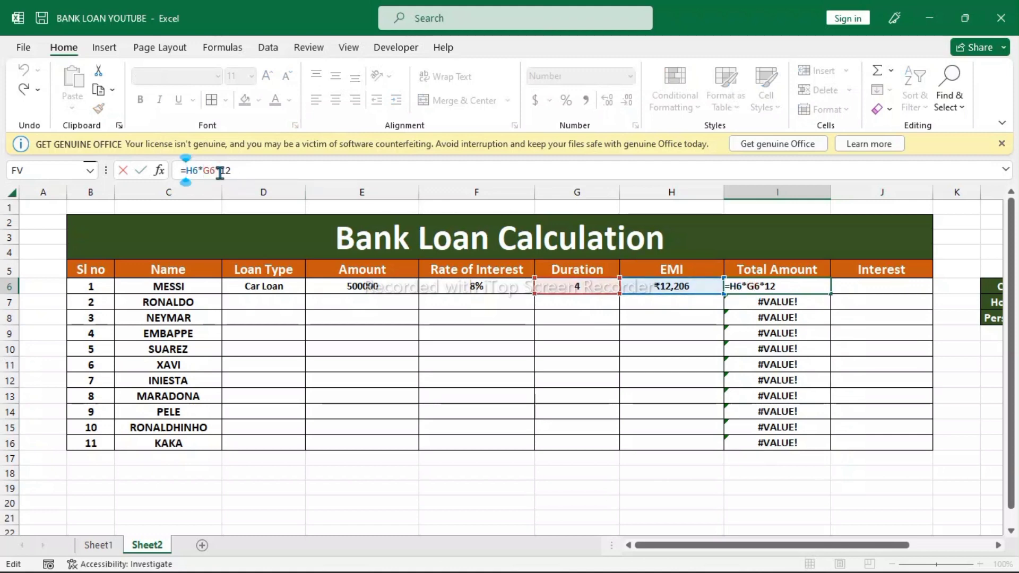
{"action": "left_click", "coordinate": [140, 170]}
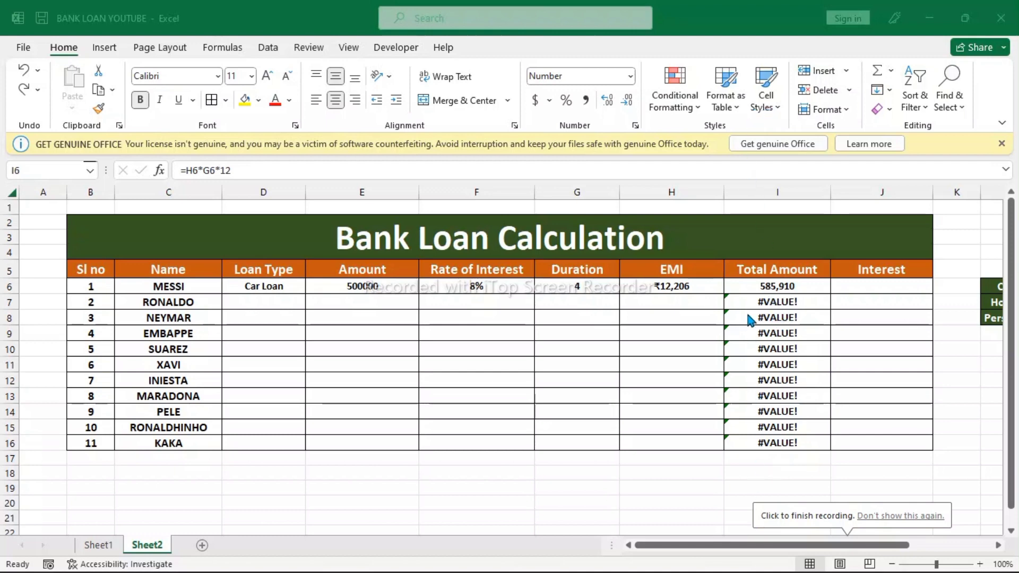
{"action": "left_click", "coordinate": [752, 281]}
Wrap I6 as =IFERROR(H6*G6*12,"") and fill it down to I16
{"action": "double_click", "coordinate": [751, 281]}
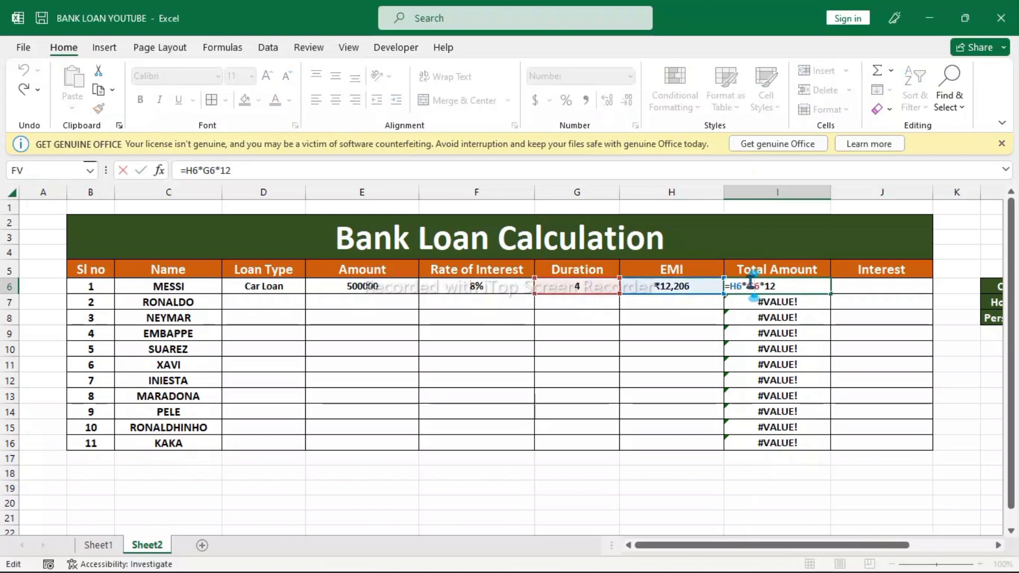
{"action": "left_click", "coordinate": [186, 170]}
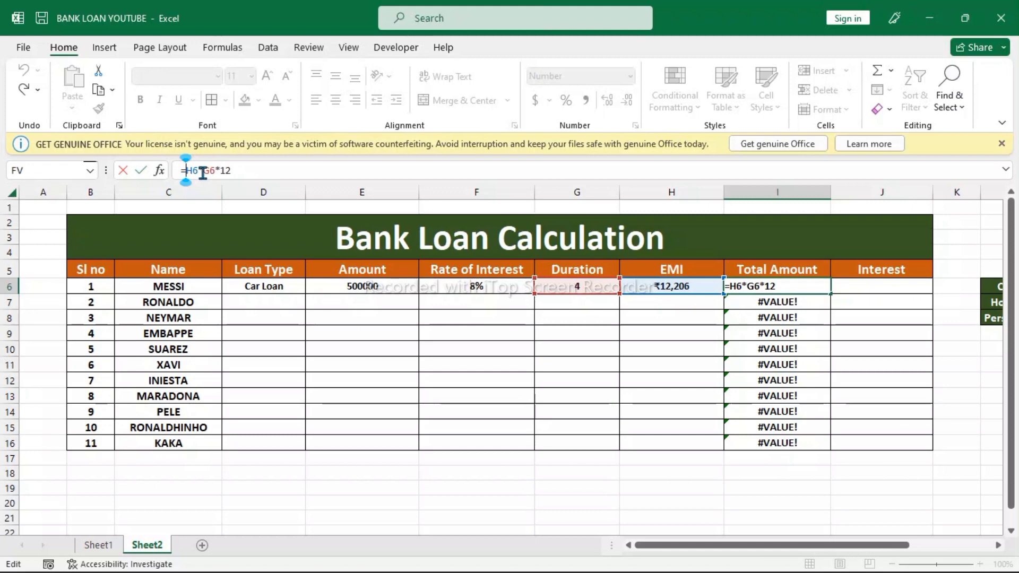
{"action": "type", "text": "if"}
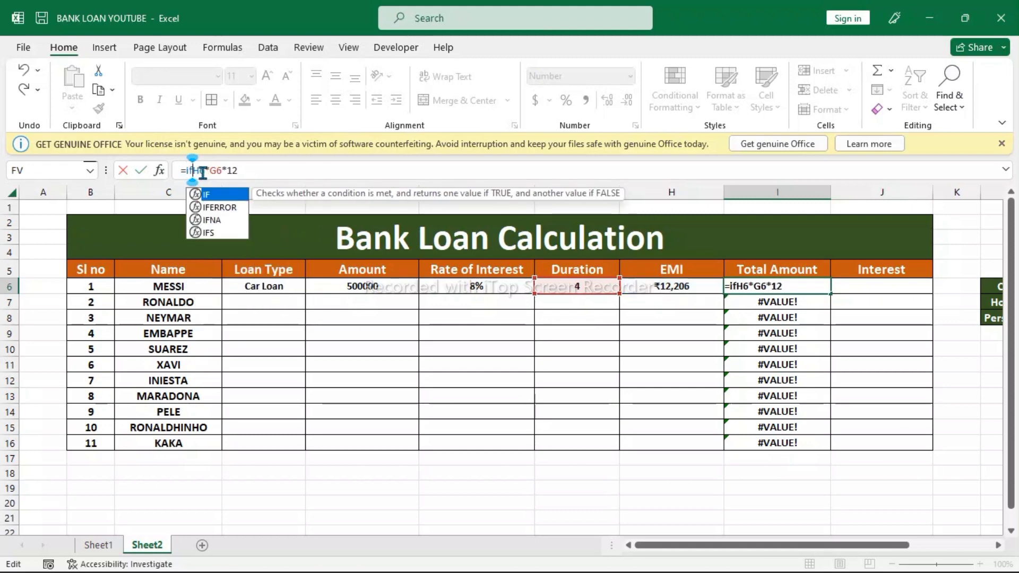
{"action": "double_click", "coordinate": [219, 208]}
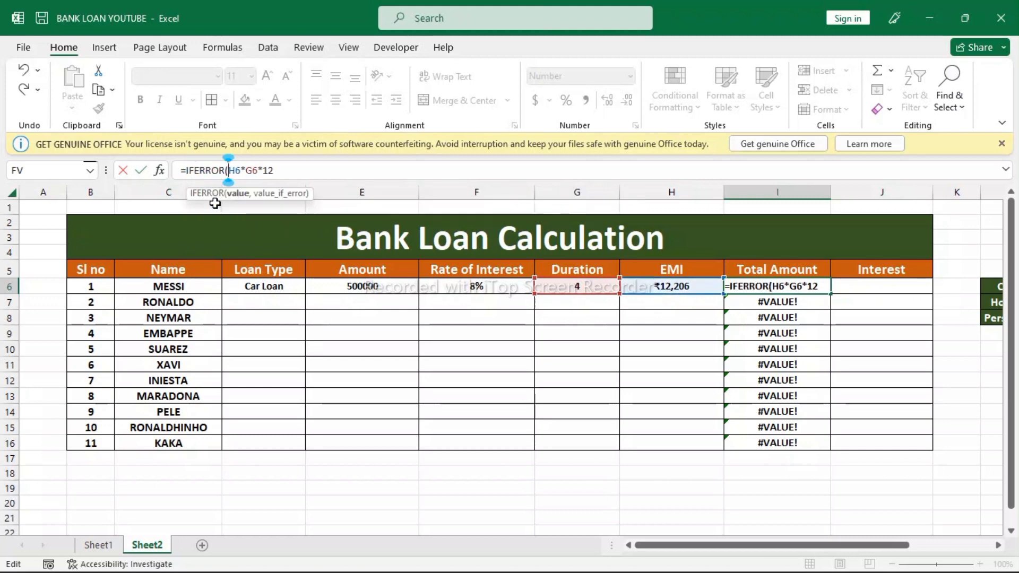
{"action": "left_click", "coordinate": [282, 167]}
{"action": "type", "text": ","}
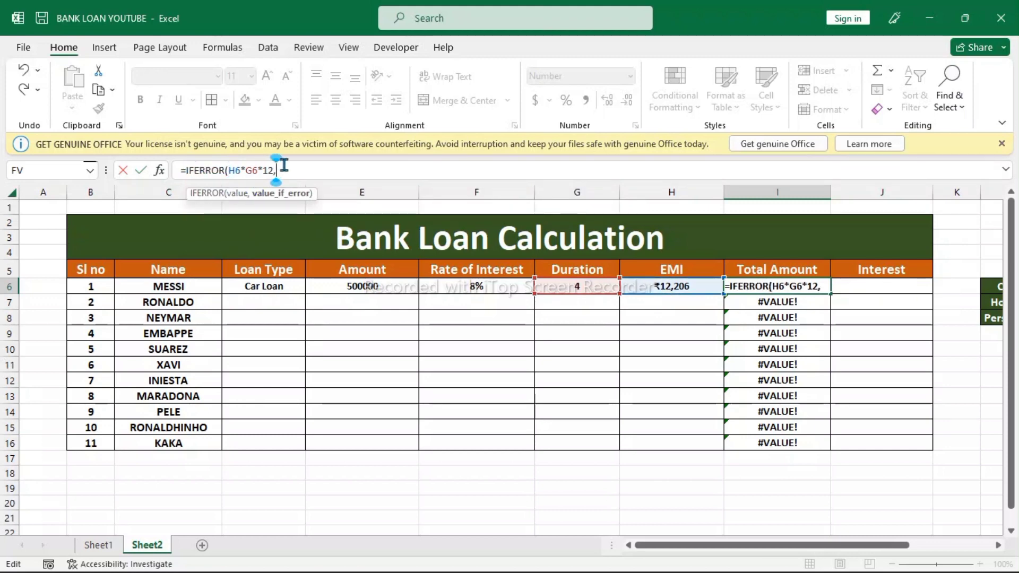
{"action": "type", "text": "\"\""}
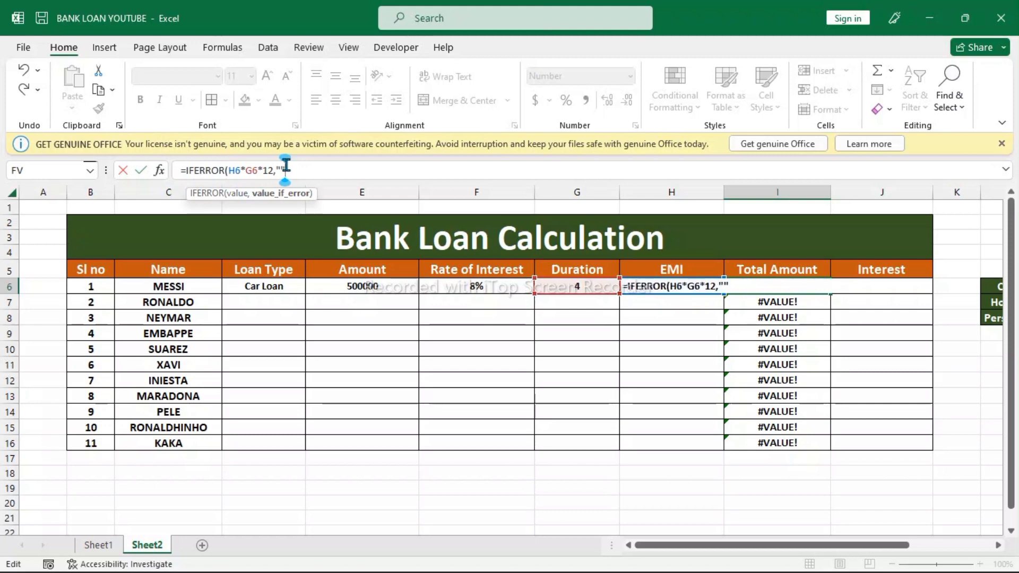
{"action": "type", "text": ")"}
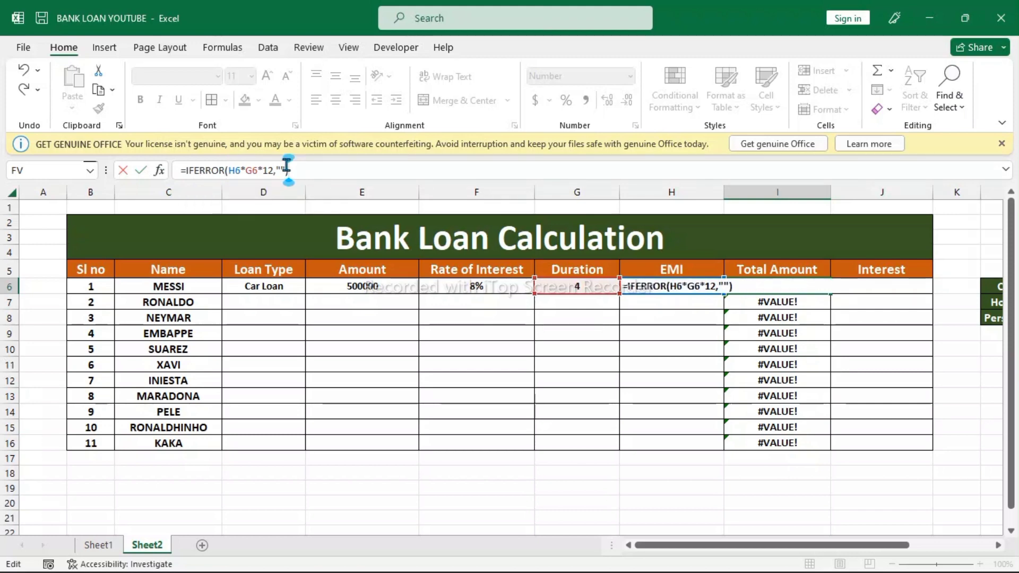
{"action": "key", "text": "Return"}
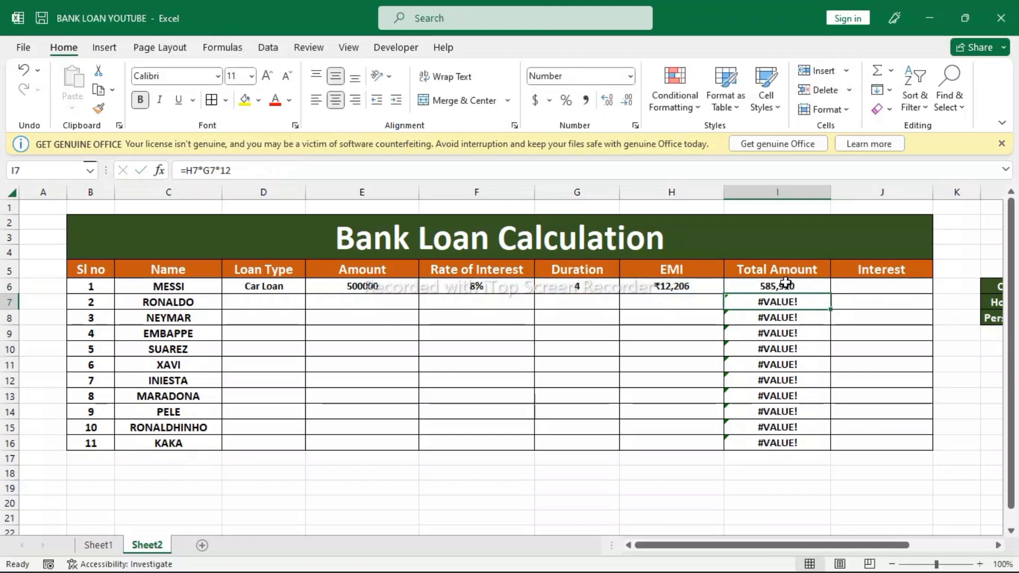
{"action": "left_click", "coordinate": [786, 282]}
{"action": "double_click", "coordinate": [831, 293]}
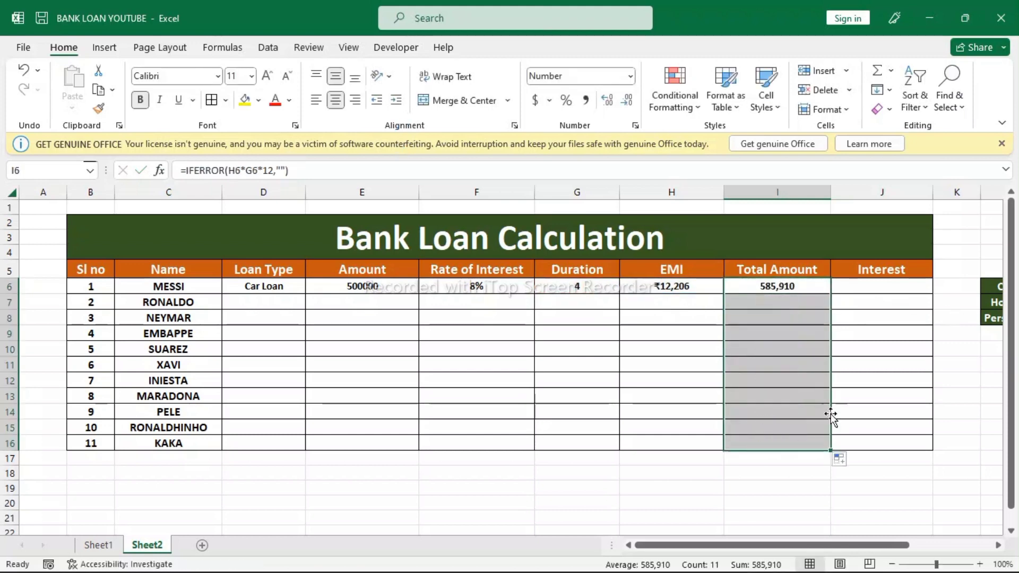
{"action": "left_click", "coordinate": [814, 502]}
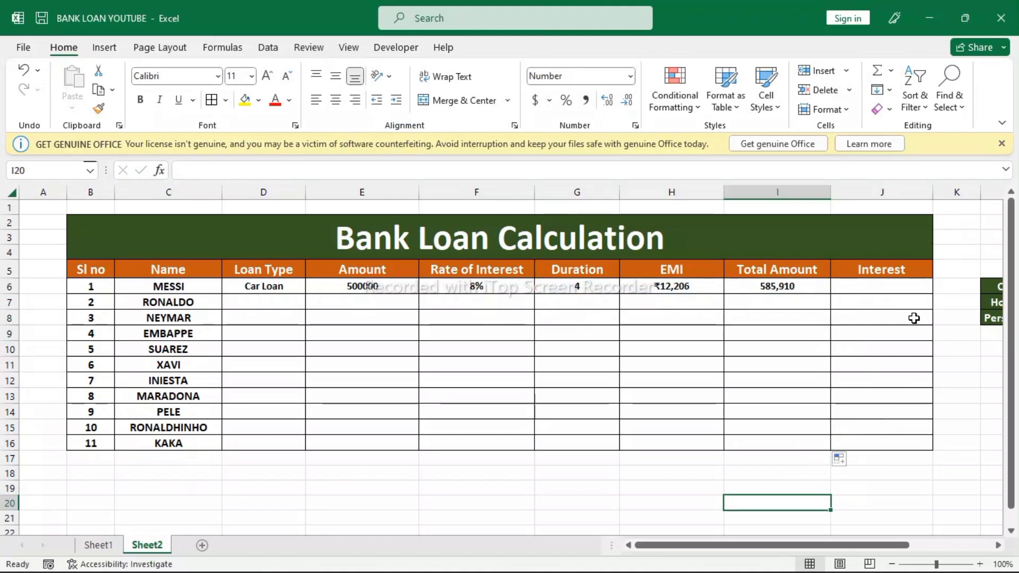
Enter =I6-E6 in J6 for Interest and fill it down the column
{"action": "left_click", "coordinate": [895, 286]}
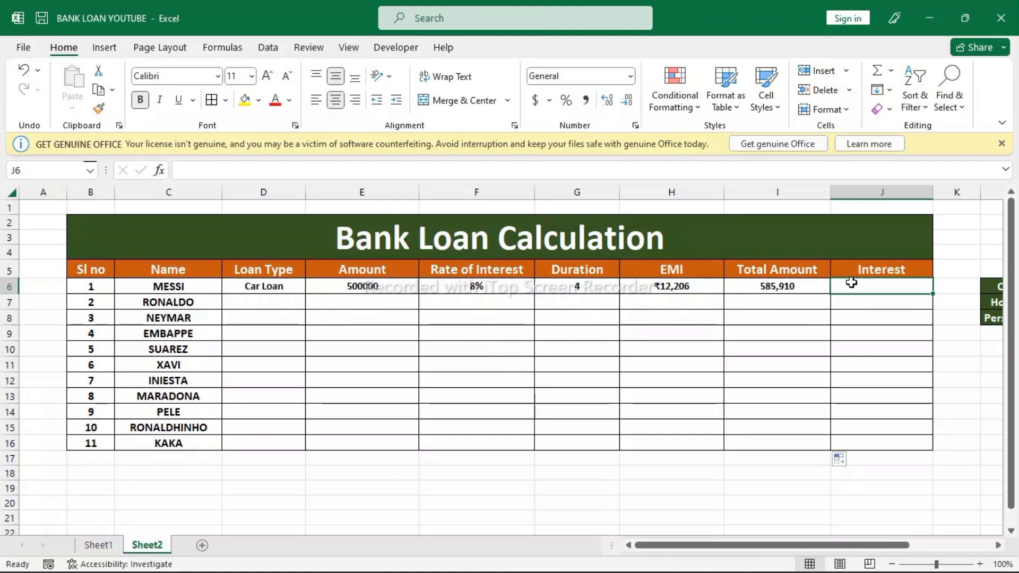
{"action": "type", "text": "="}
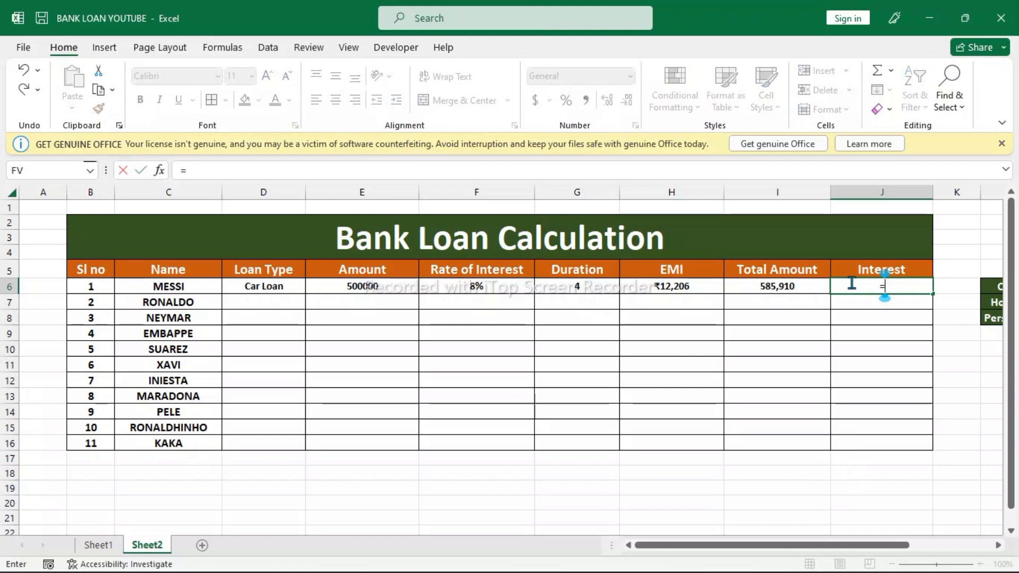
{"action": "left_click", "coordinate": [794, 288]}
{"action": "type", "text": "-"}
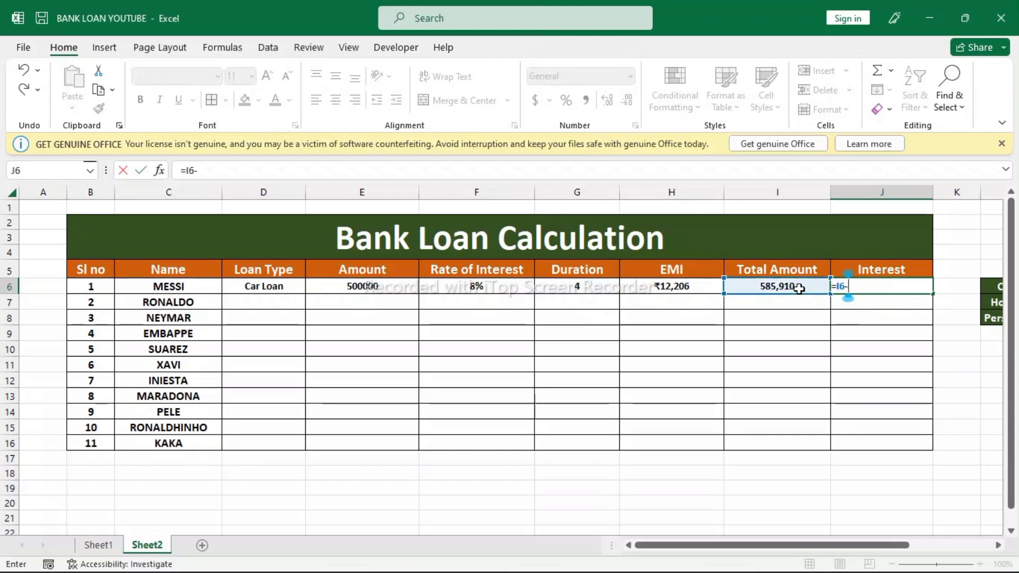
{"action": "left_click", "coordinate": [392, 286]}
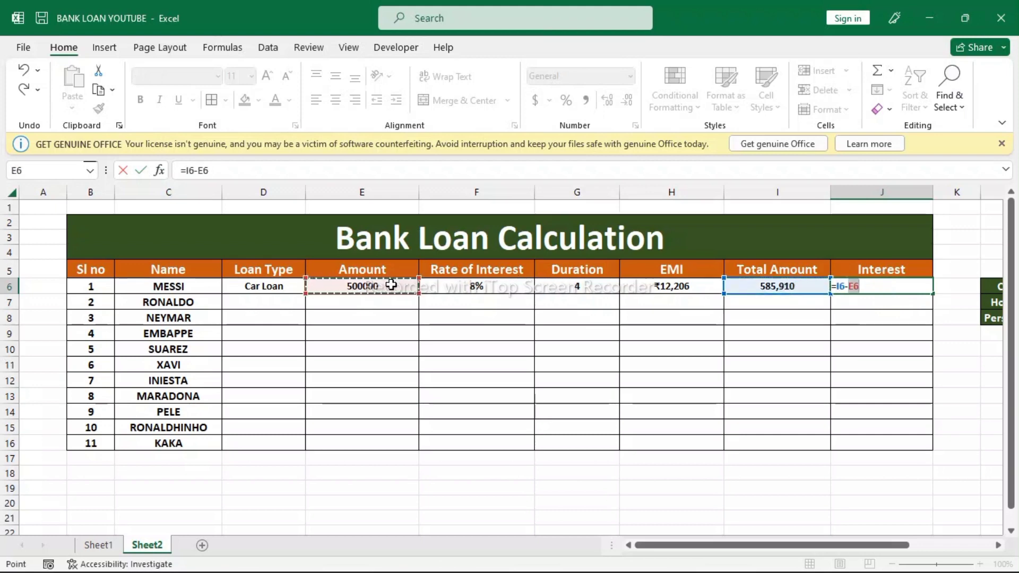
{"action": "key", "text": "Return"}
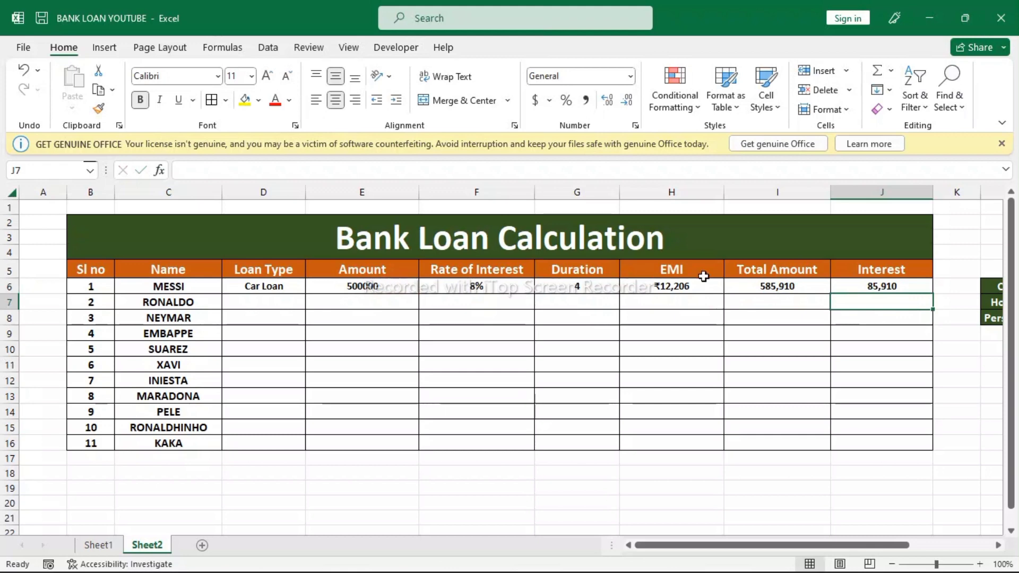
{"action": "left_click", "coordinate": [855, 290]}
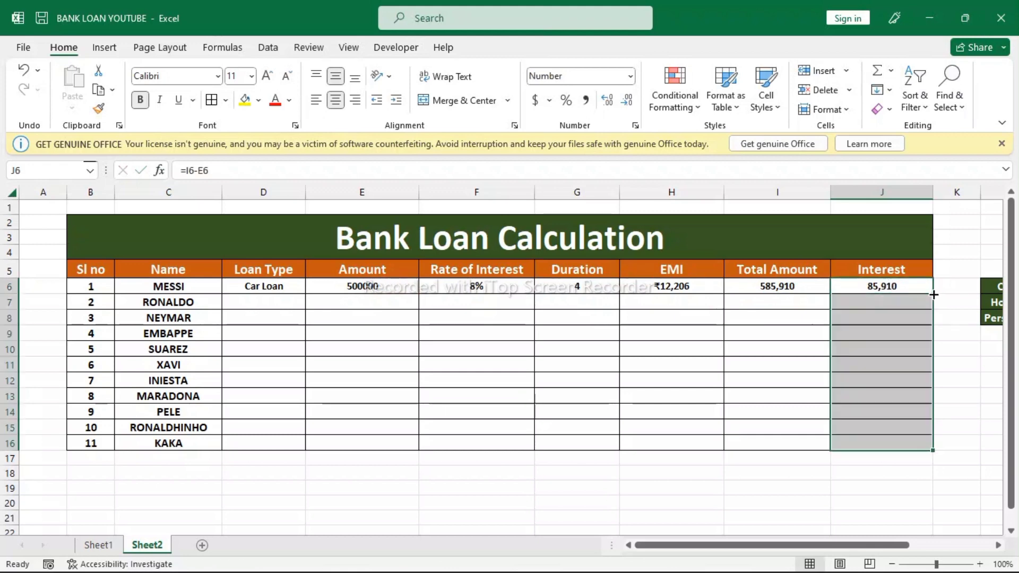
{"action": "double_click", "coordinate": [932, 293]}
Wrap J6 as =IFERROR(I6-E6,"") and fill it down to J16, showing 85,910 in J6
{"action": "double_click", "coordinate": [845, 286]}
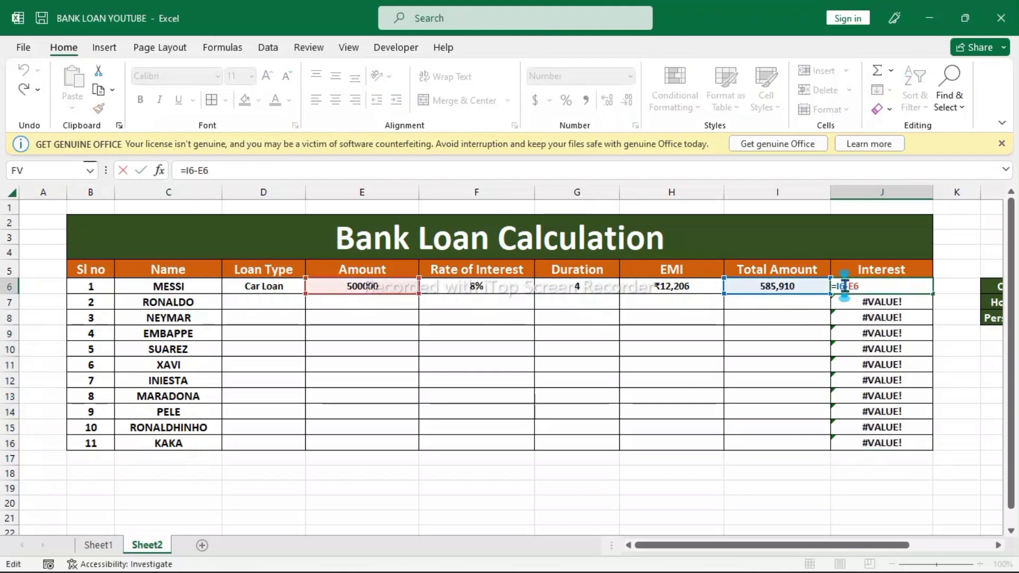
{"action": "left_click", "coordinate": [184, 170]}
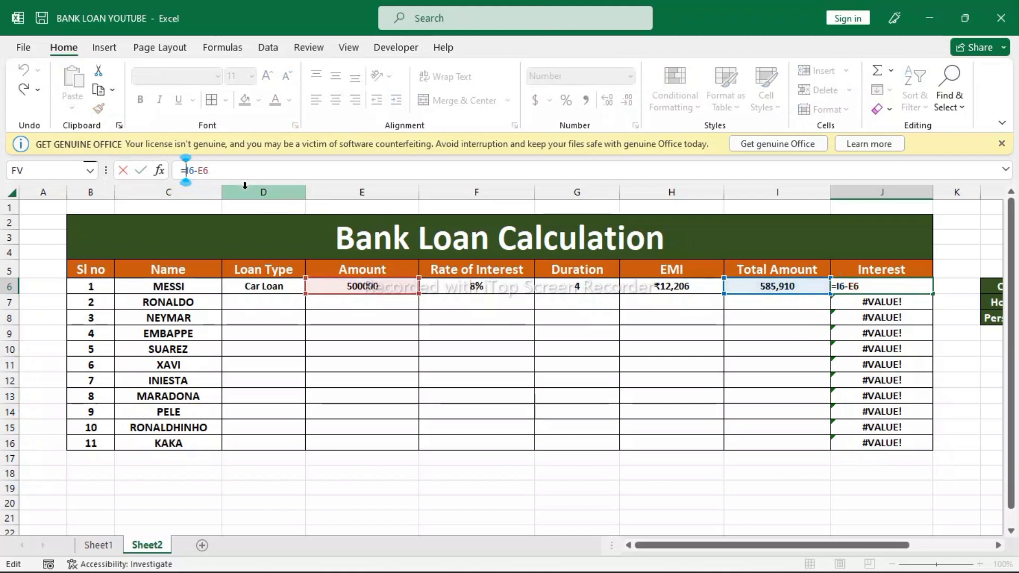
{"action": "type", "text": "if"}
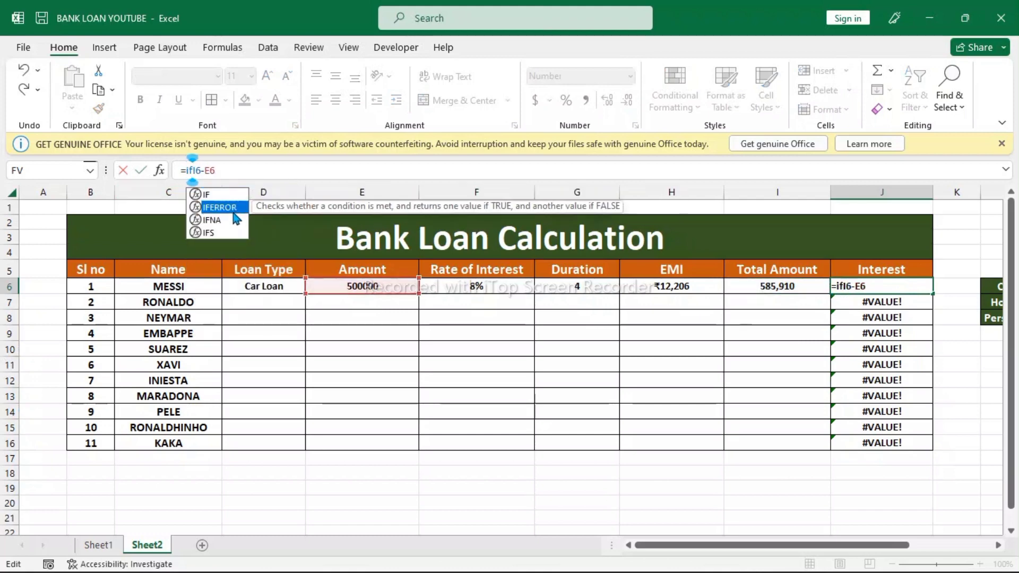
{"action": "double_click", "coordinate": [233, 212]}
{"action": "left_click", "coordinate": [260, 170]}
{"action": "type", "text": ","}
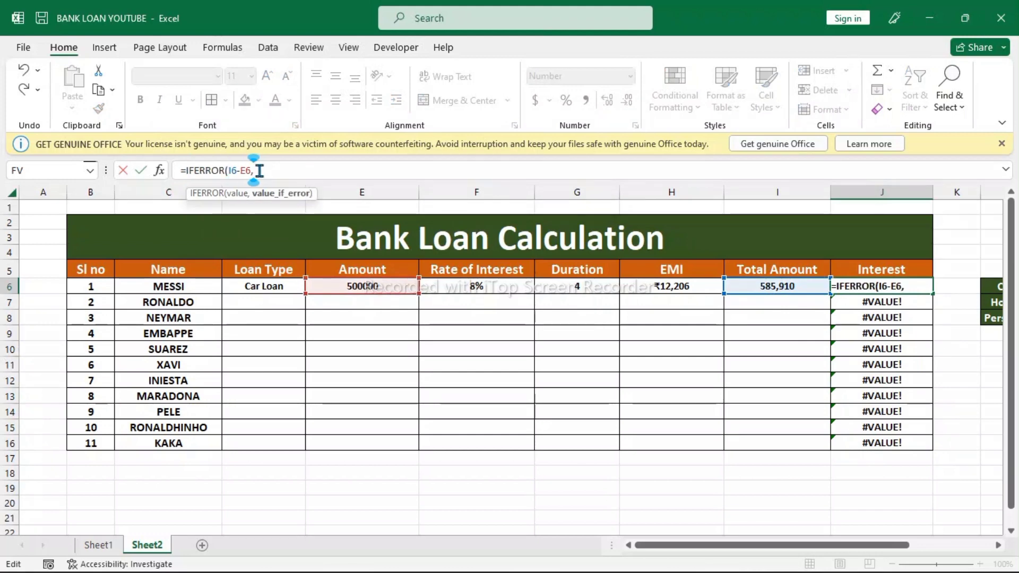
{"action": "type", "text": "\""}
{"action": "type", "text": "\""}
{"action": "key", "text": "Return"}
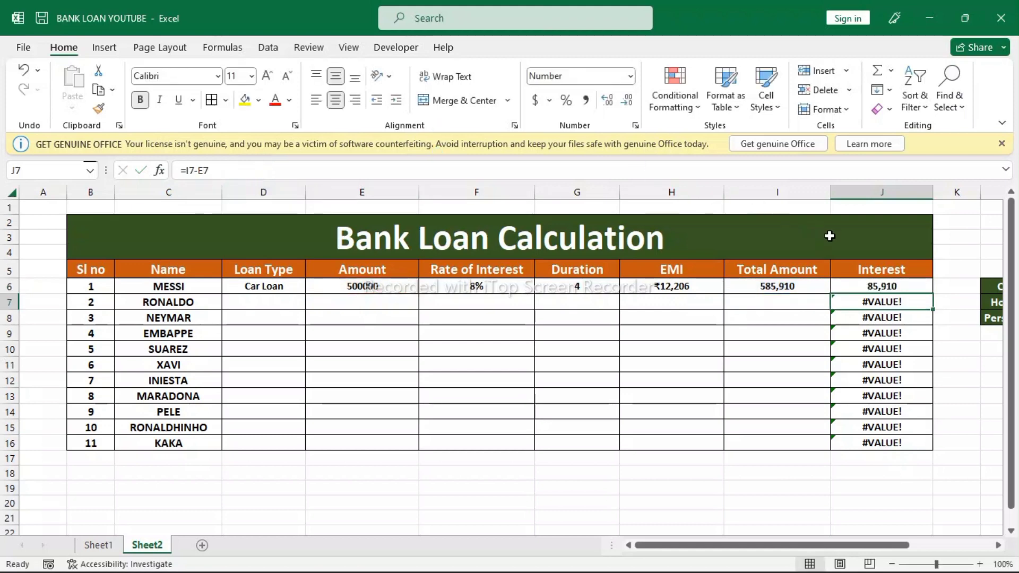
{"action": "left_click", "coordinate": [891, 286]}
{"action": "left_click_drag", "start_coordinate": [932, 293], "coordinate": [899, 451]}
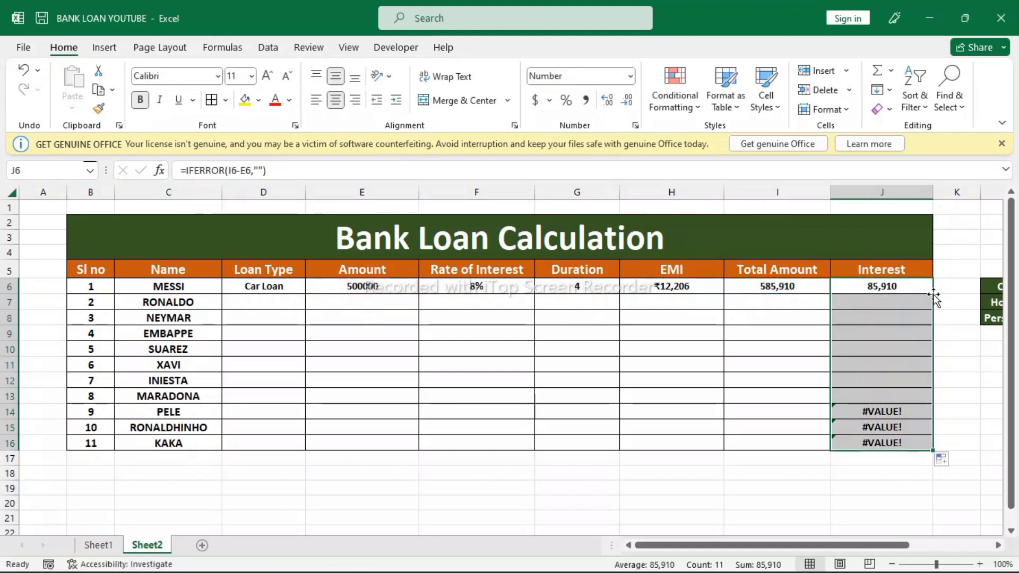
{"action": "left_click", "coordinate": [891, 472]}
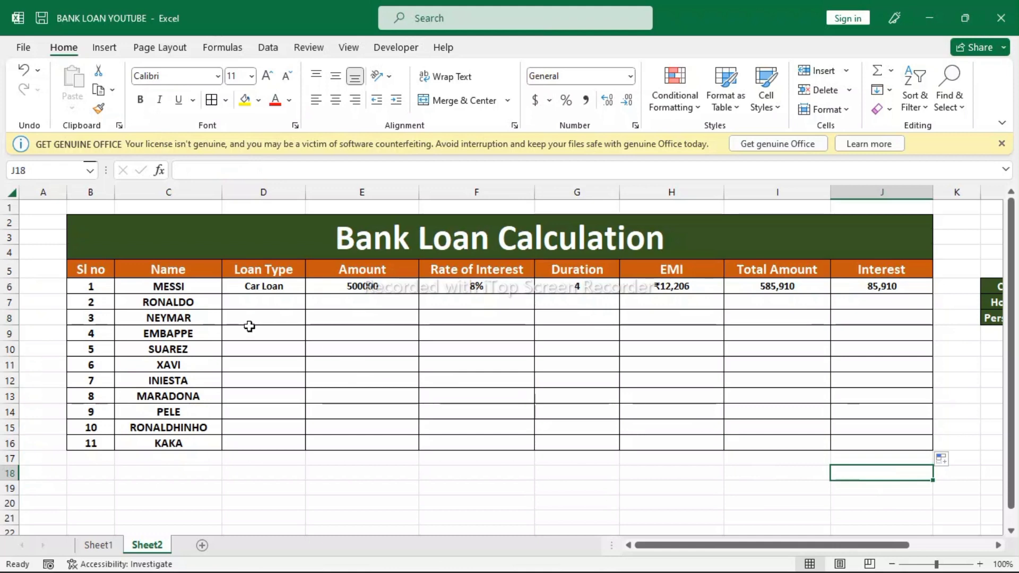
Enter a Home Loan of 800000 over 5 years in row 7
{"action": "left_click", "coordinate": [273, 303]}
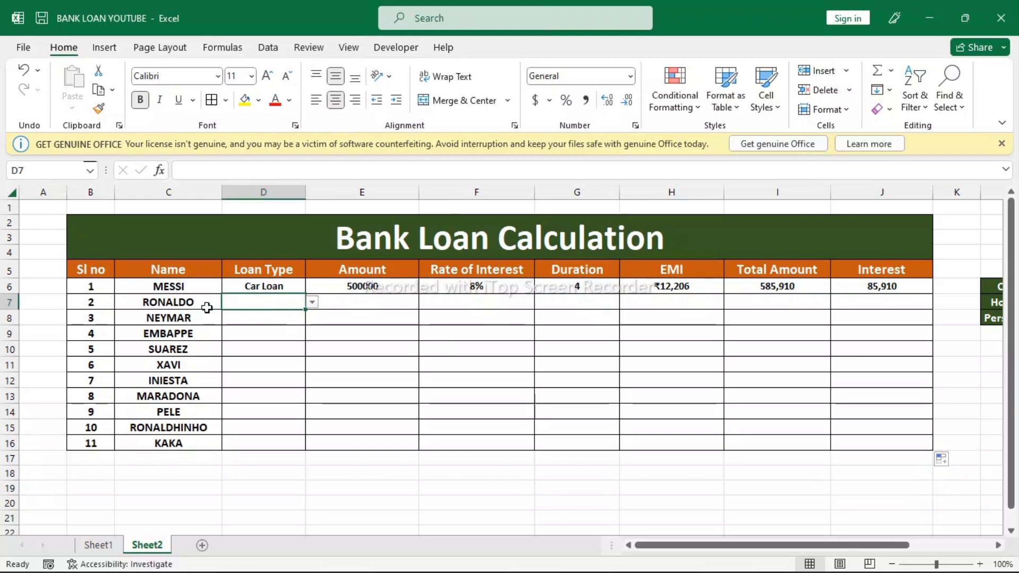
{"action": "left_click", "coordinate": [313, 303]}
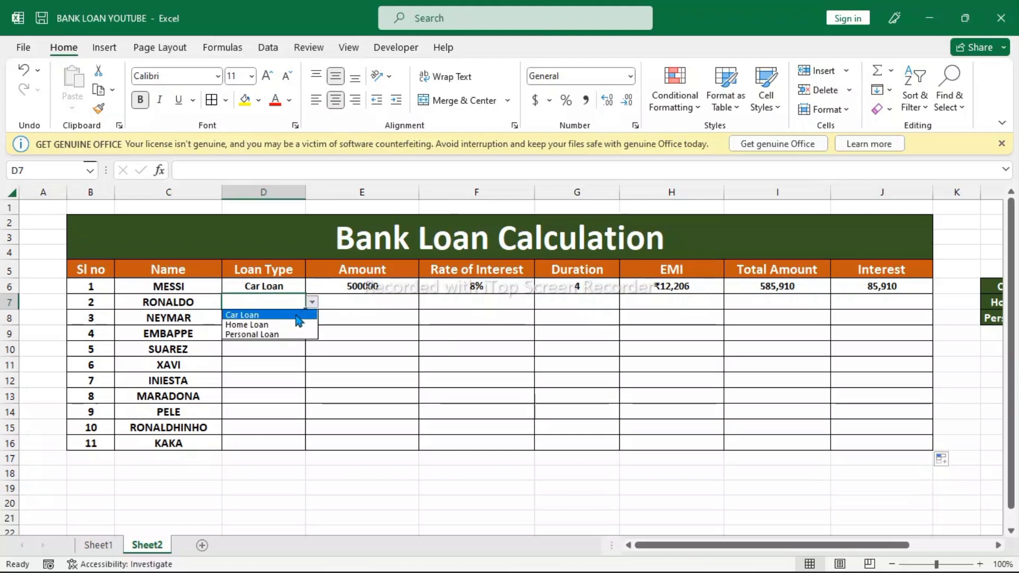
{"action": "left_click", "coordinate": [270, 324]}
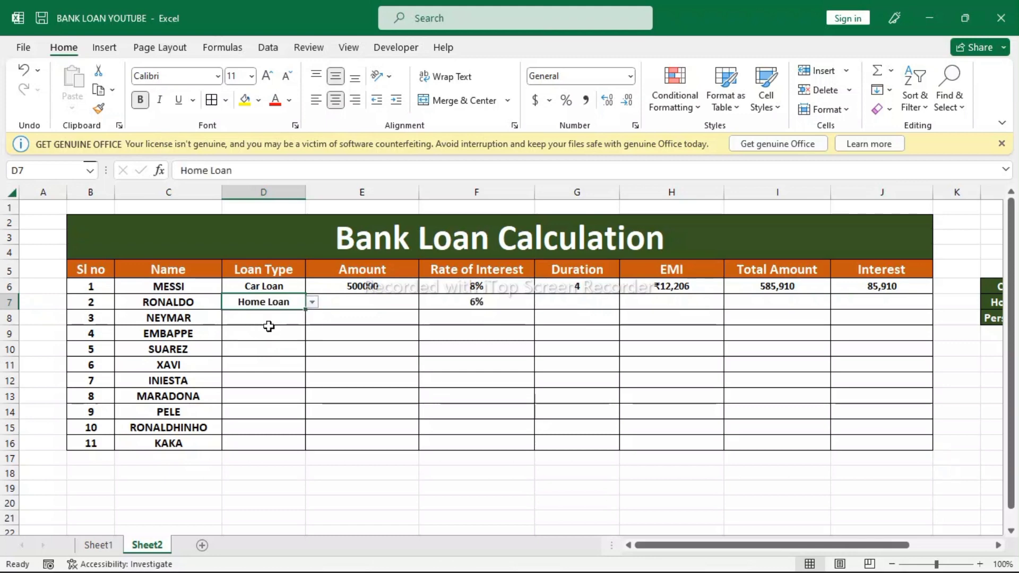
{"action": "left_click", "coordinate": [351, 304]}
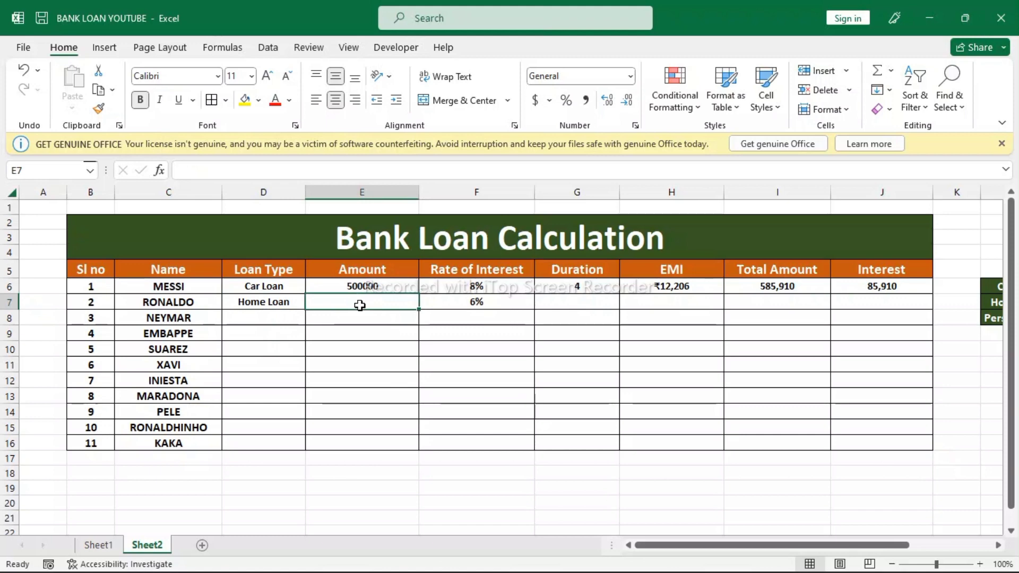
{"action": "type", "text": "8"}
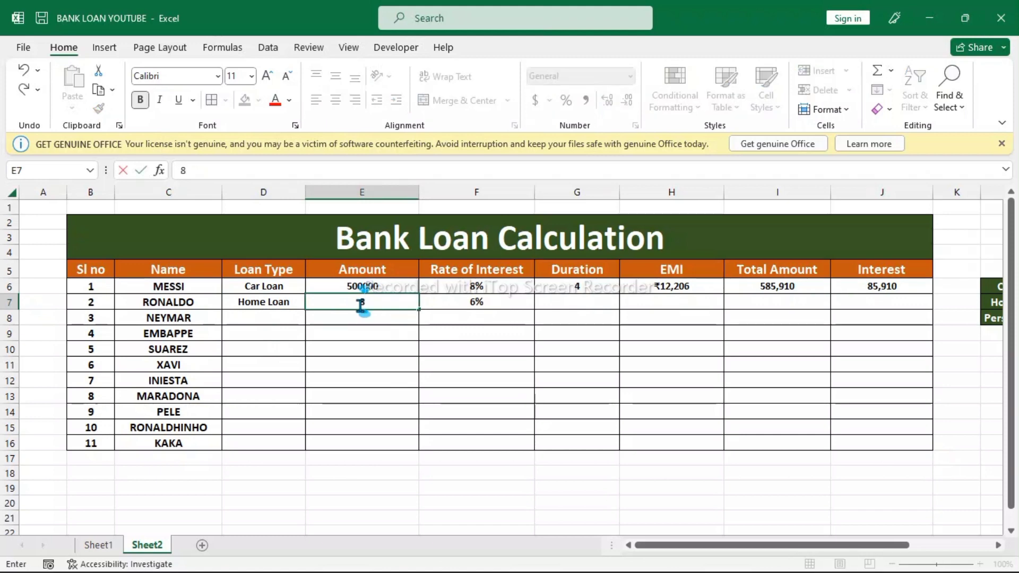
{"action": "type", "text": "00000"}
{"action": "key", "text": "Return"}
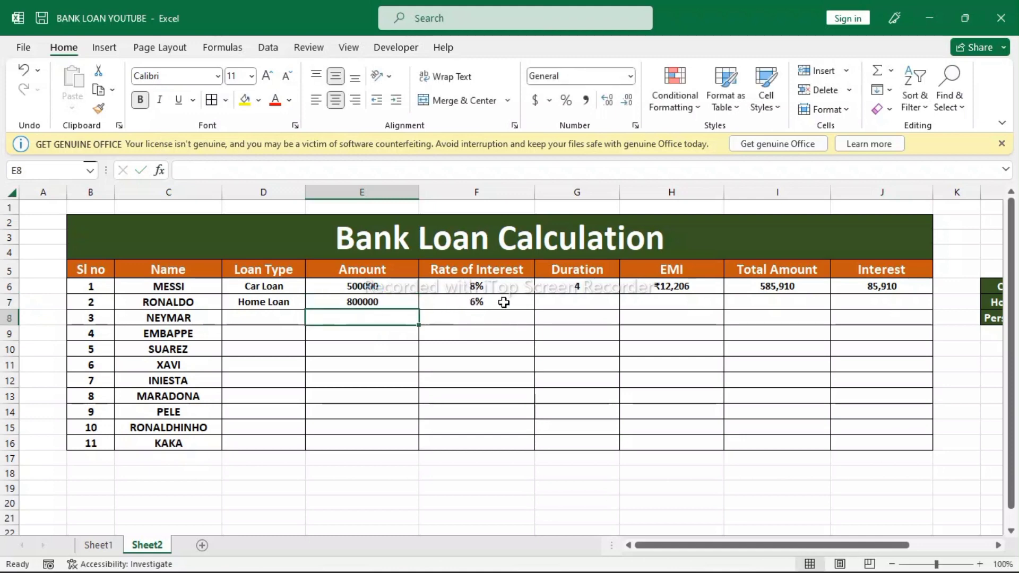
{"action": "left_click", "coordinate": [545, 303]}
{"action": "type", "text": "5"}
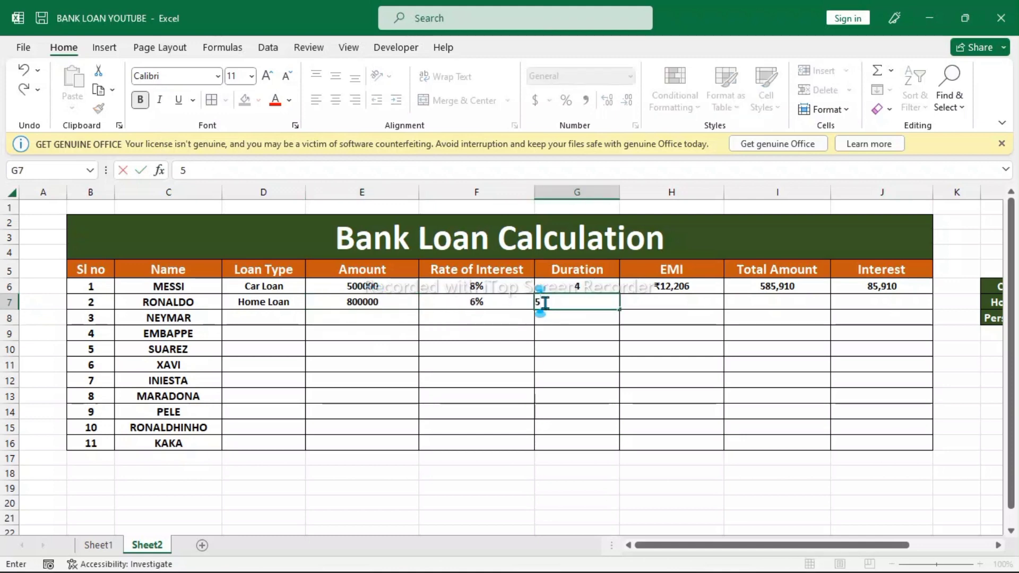
{"action": "key", "text": "Return"}
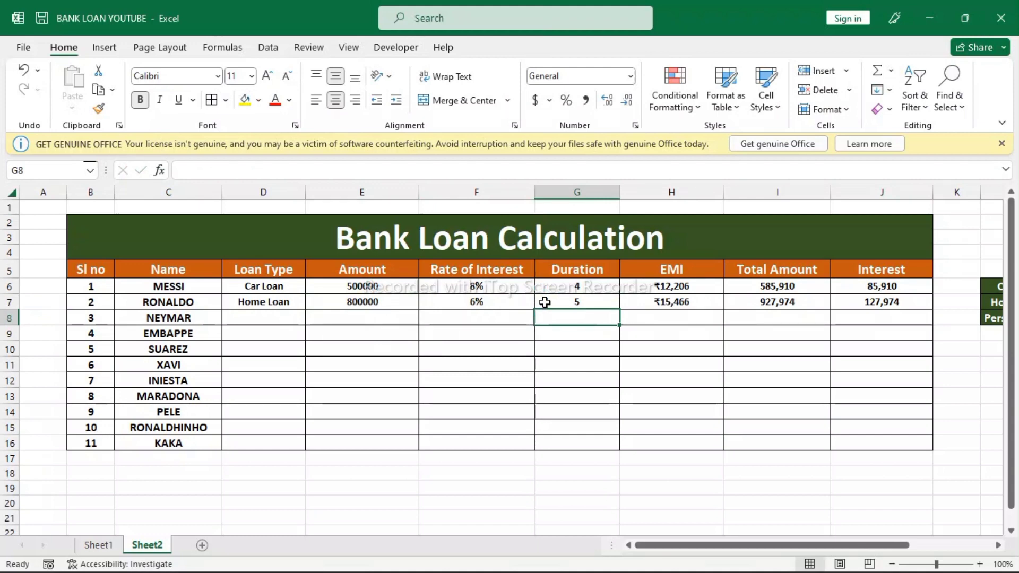